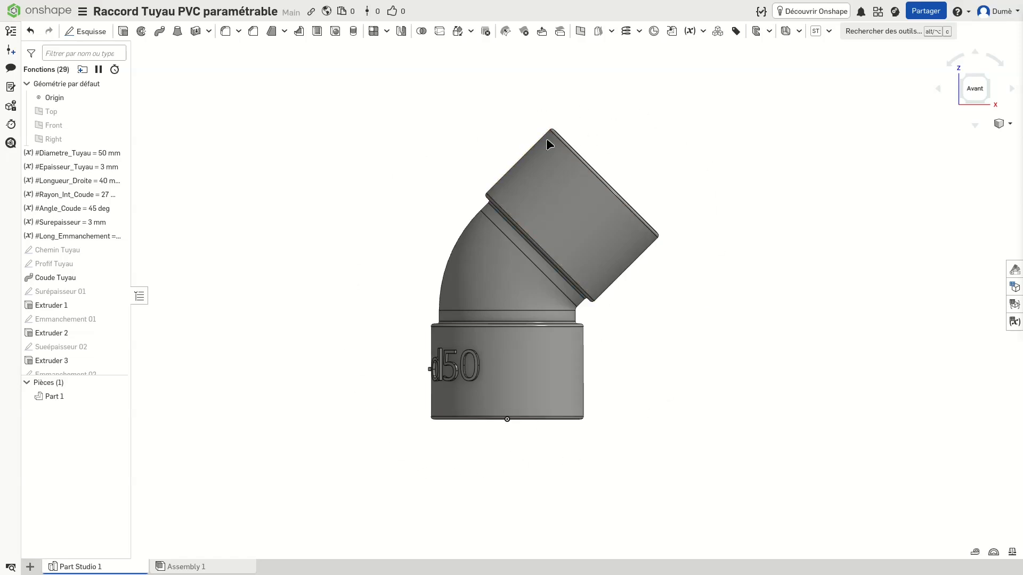
key("F11")
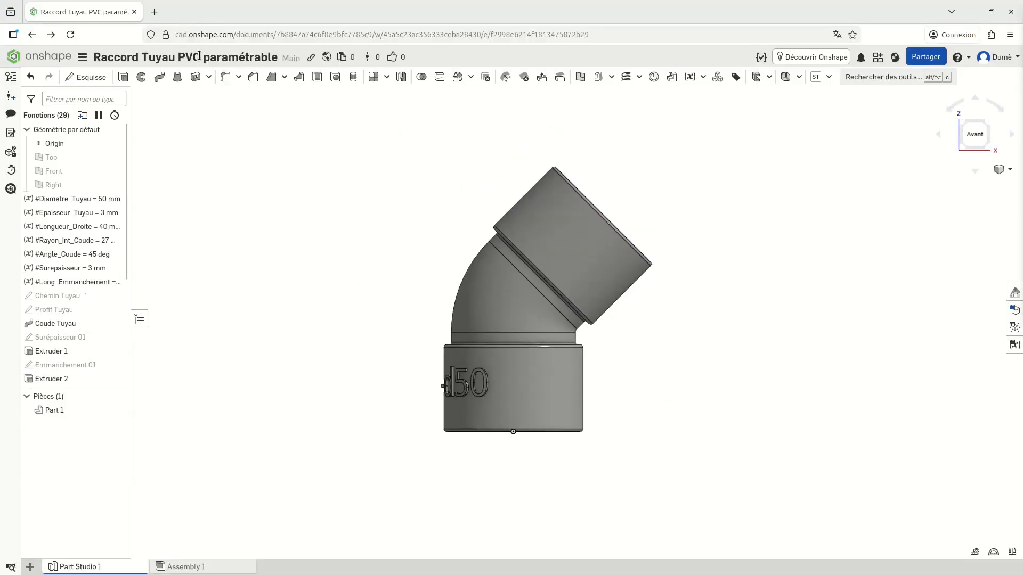
key("F11")
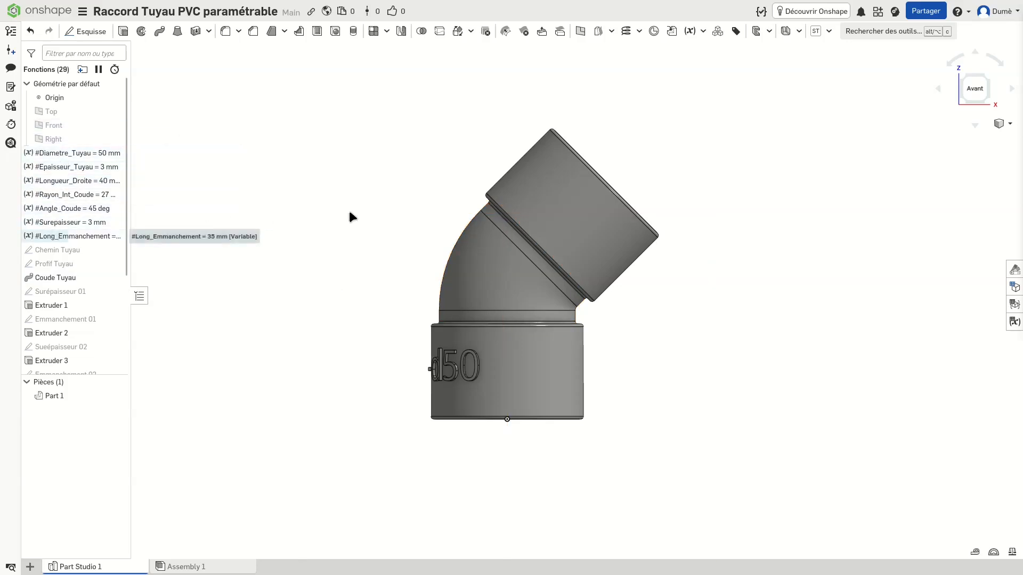
Show the part studio's variable table and narrow it to leave more room for the model
left_click(1015, 323)
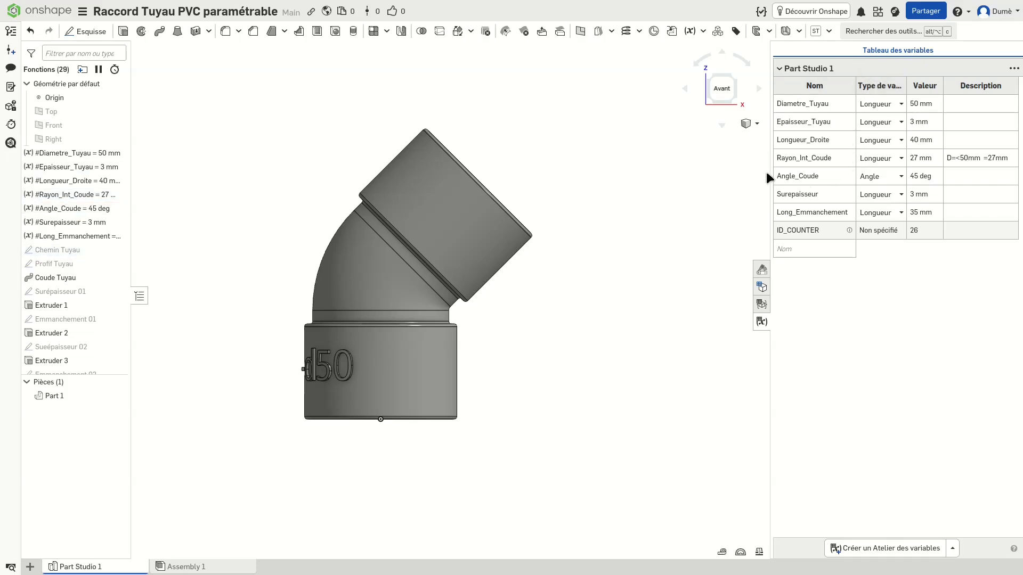
left_click_drag(771, 171, 848, 192)
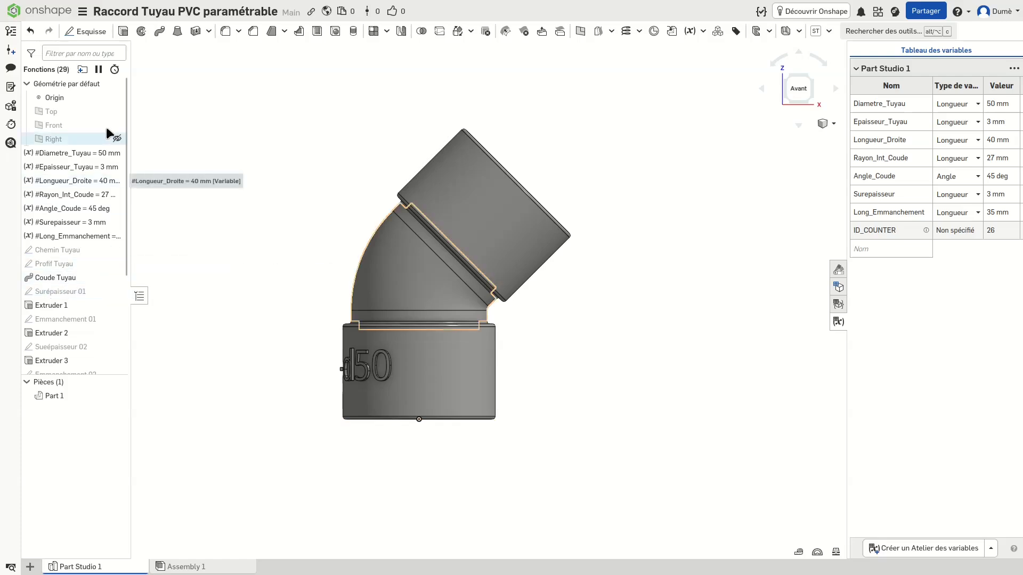
Show the three default planes, and hide Top and Right so that only the Front plane stays displayed
left_click(117, 112)
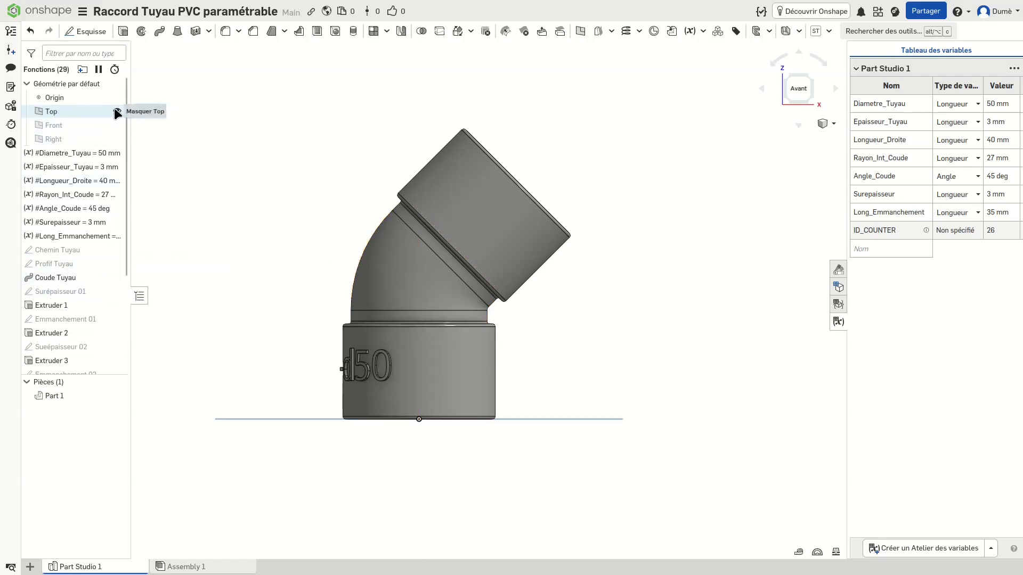
left_click(117, 125)
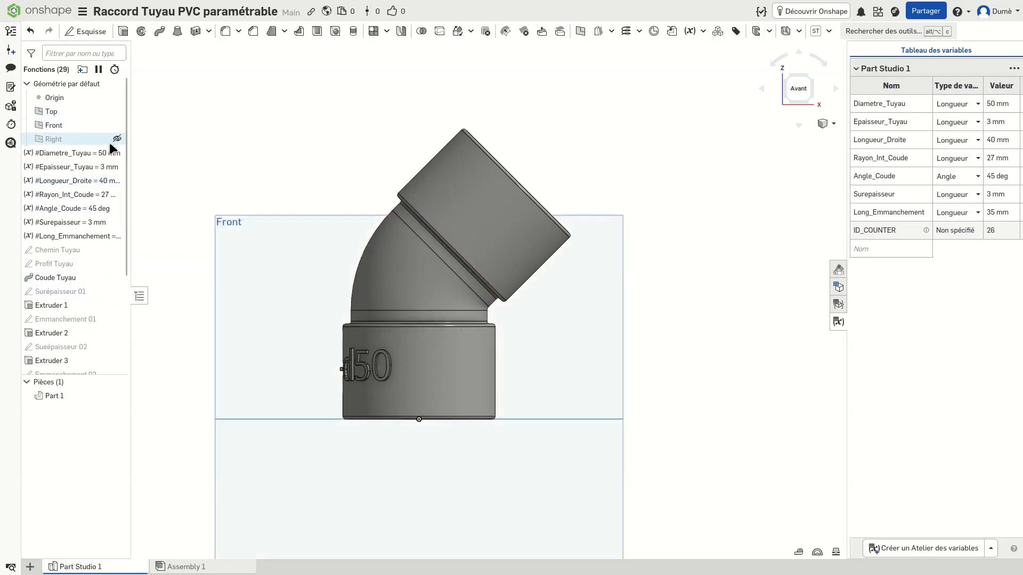
left_click(118, 140)
scroll(316, 311, "down", 3)
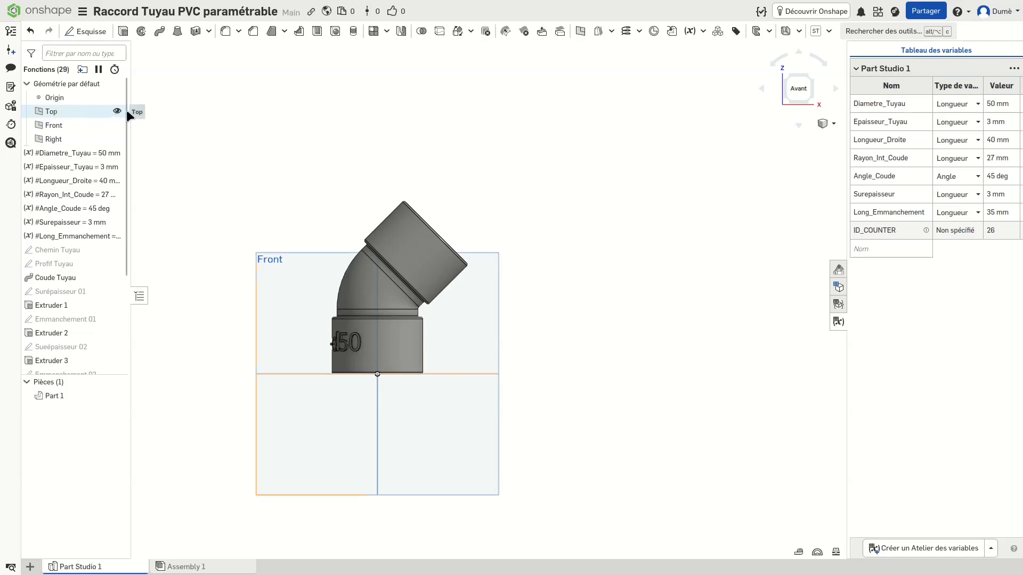
left_click(117, 111)
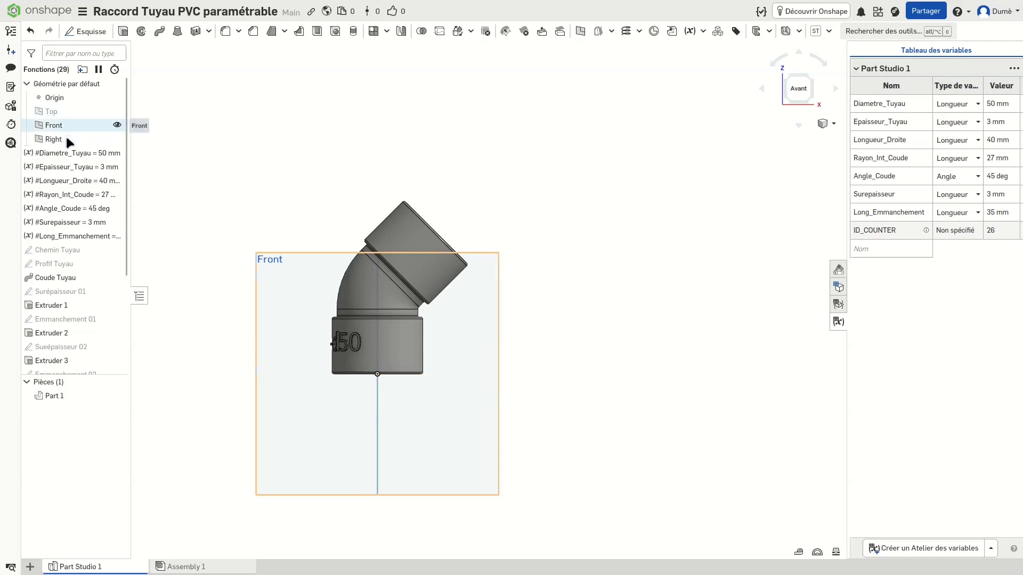
left_click(117, 138)
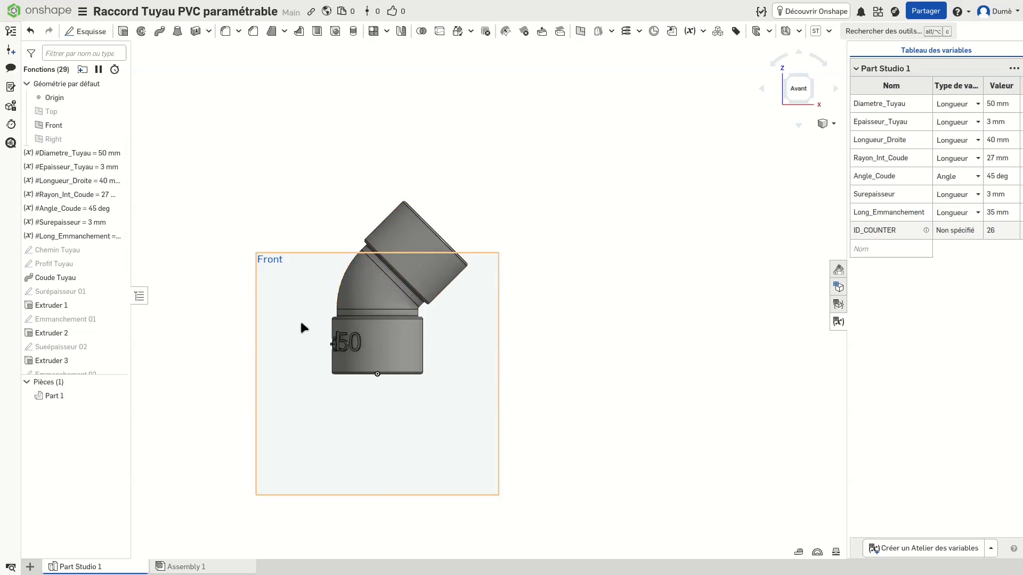
Cut the elbow with a section view along the Front plane and hide that plane
mouse_move(298, 322)
right_mouse_down()
mouse_move(363, 316)
mouse_move(299, 326)
mouse_move(294, 318)
mouse_move(332, 331)
mouse_move(347, 308)
mouse_move(383, 308)
mouse_move(347, 325)
mouse_move(318, 321)
right_mouse_up()
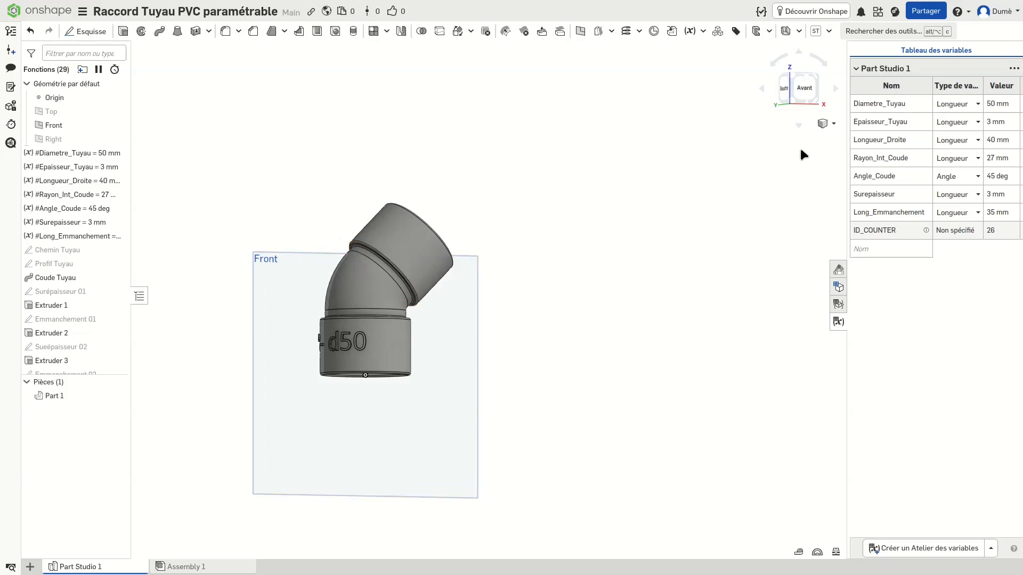
left_click(833, 125)
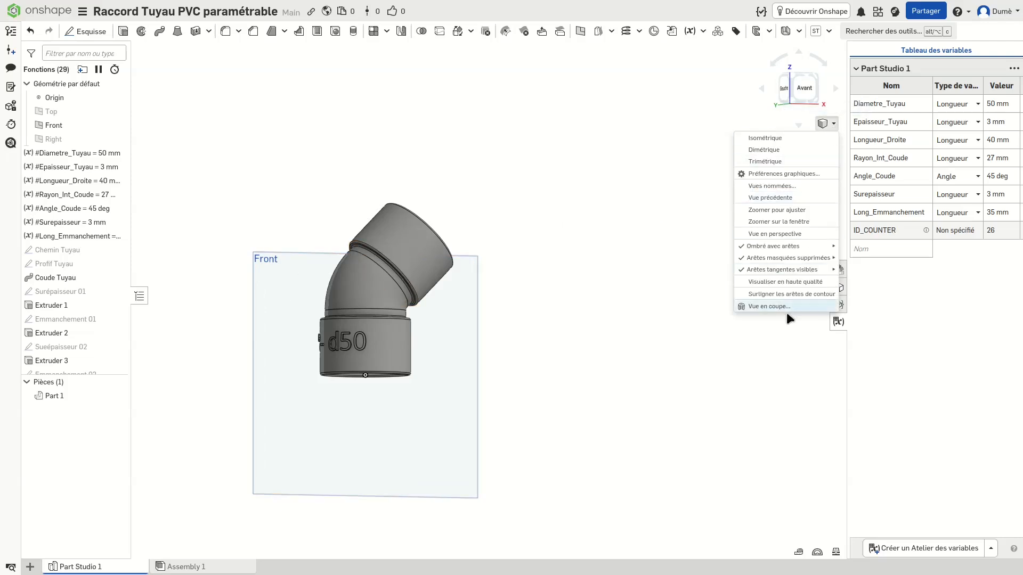
left_click(764, 308)
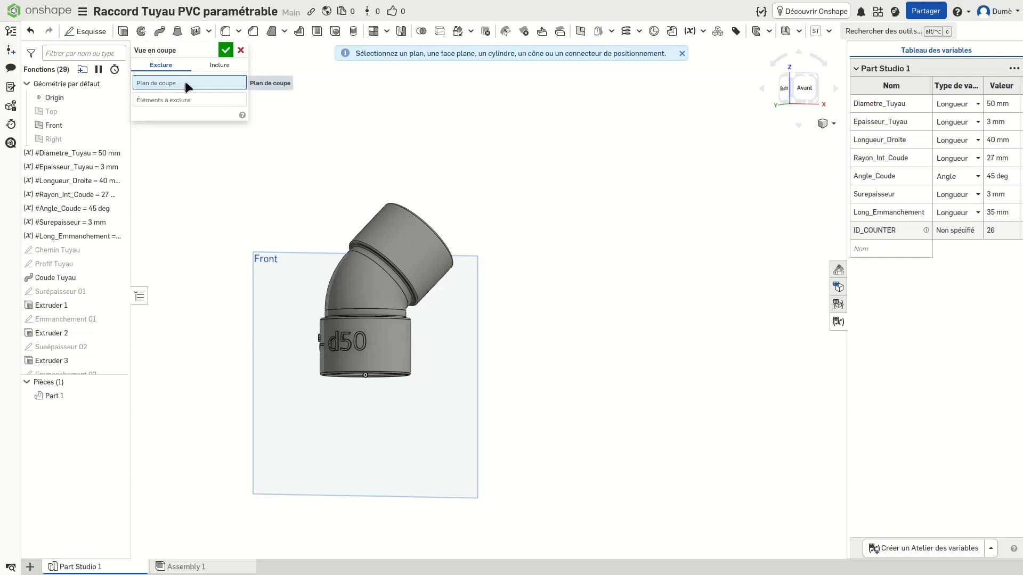
left_click(275, 254)
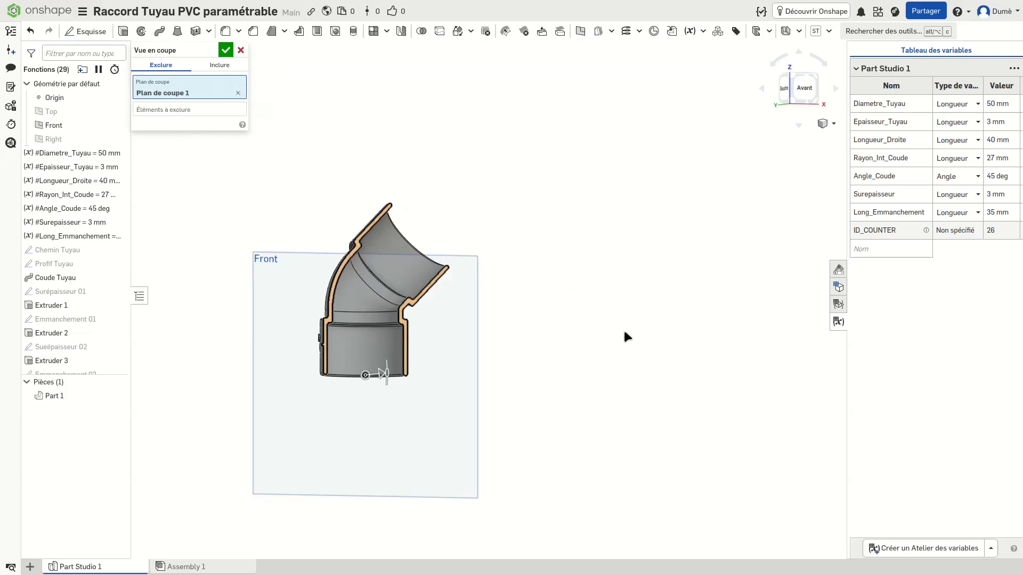
scroll(449, 340, "up", 5)
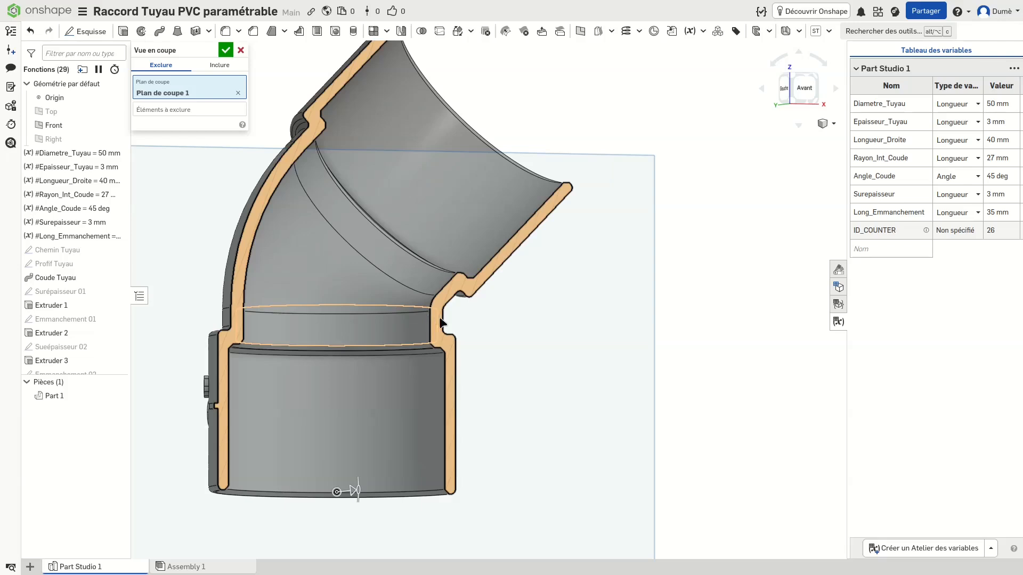
scroll(517, 325, "down", 2)
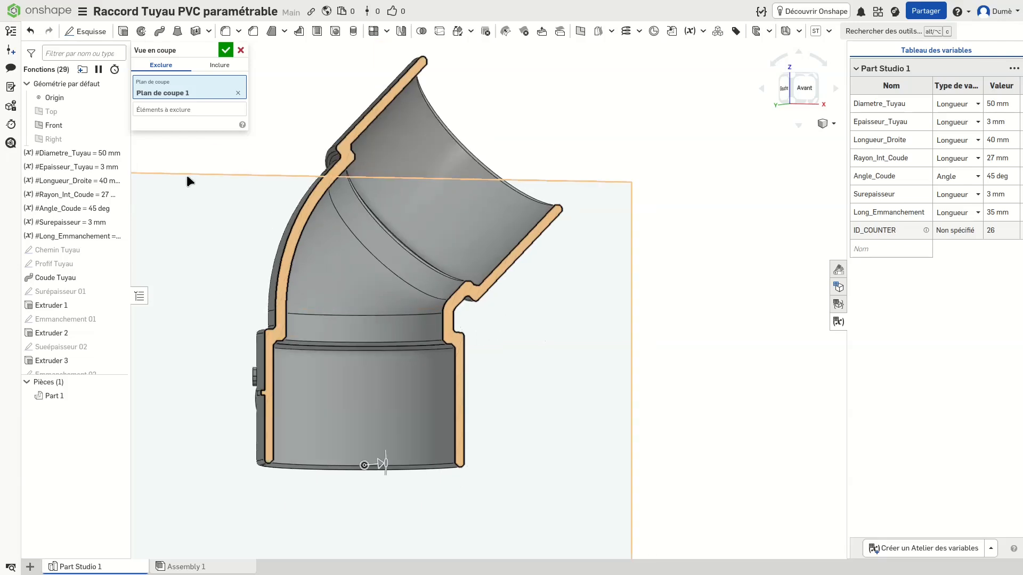
left_click(116, 125)
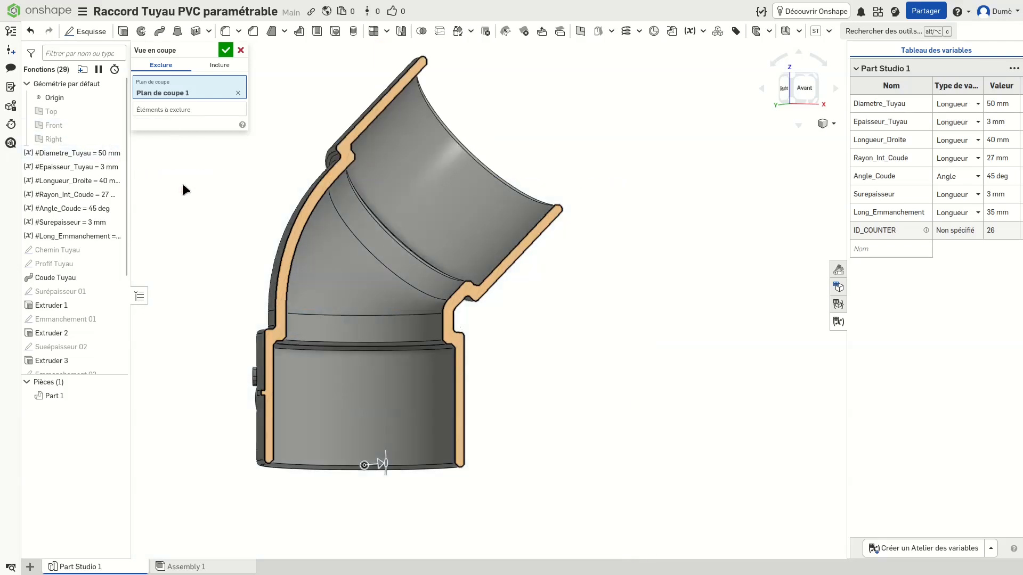
Examine the sectioned elbow's interior from several angles, including the wall, the inner shoulders and the sockets at both ends
right_click_drag(554, 325, 559, 298)
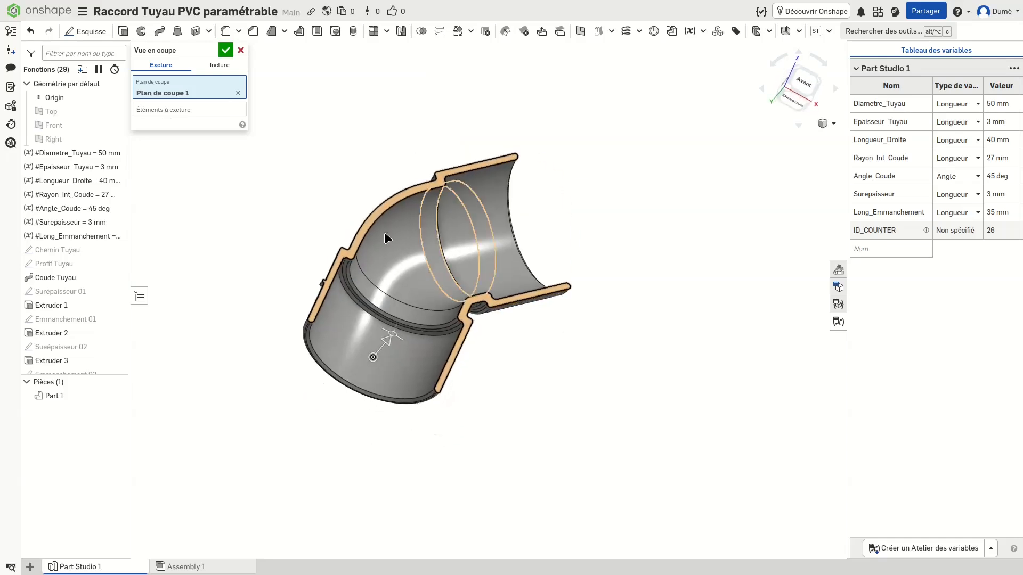
scroll(368, 242, "up", 5)
scroll(351, 251, "up", 8)
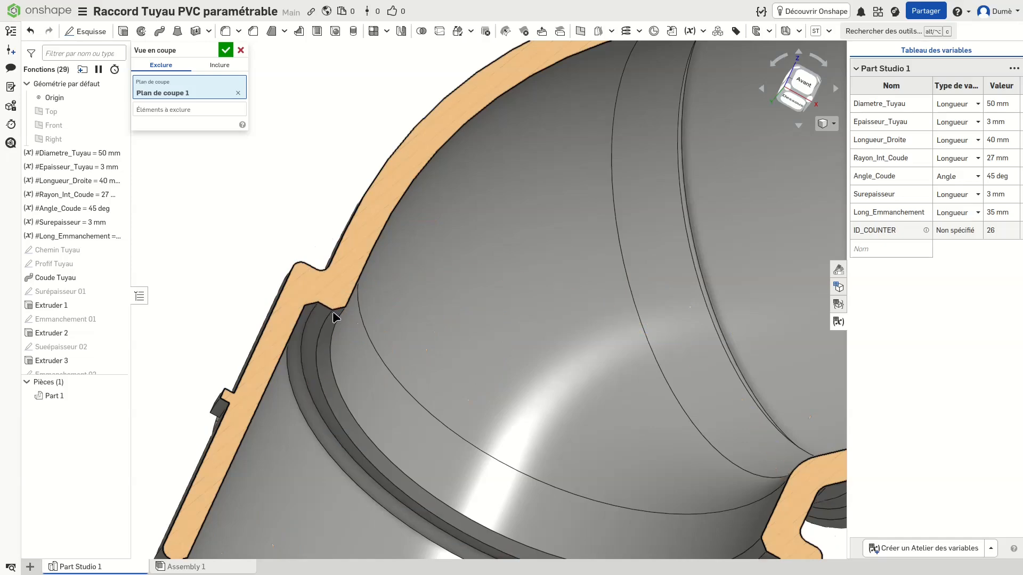
scroll(365, 303, "down", 10)
right_click_drag(467, 256, 502, 292)
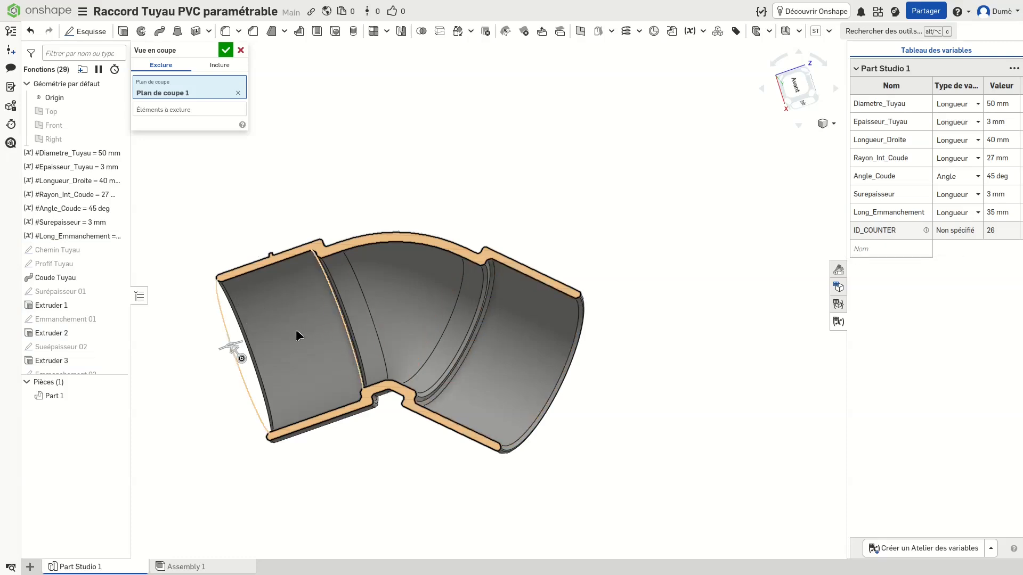
scroll(288, 340, "up", 2)
right_click_drag(297, 353, 379, 337)
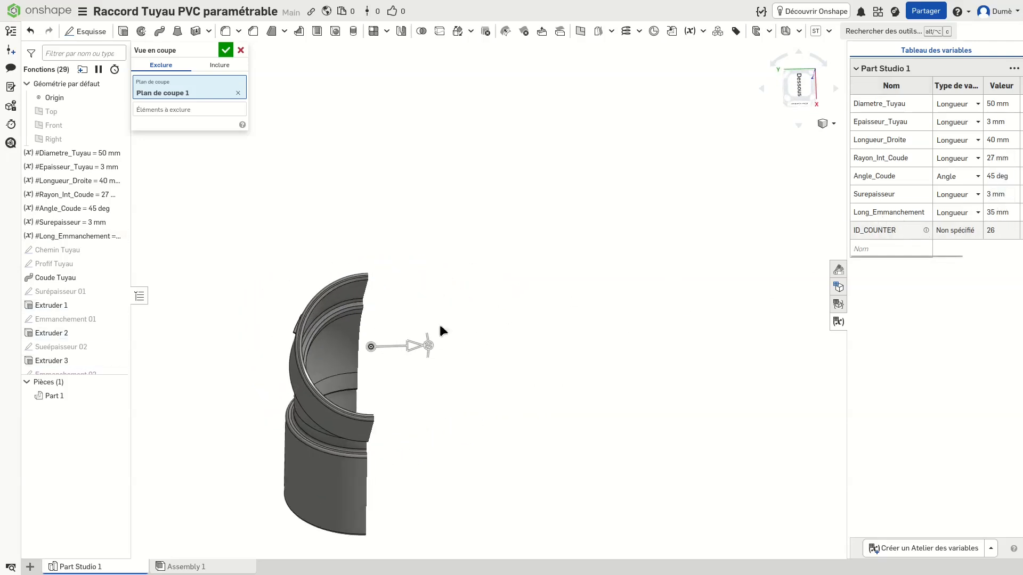
scroll(341, 300, "up", 5)
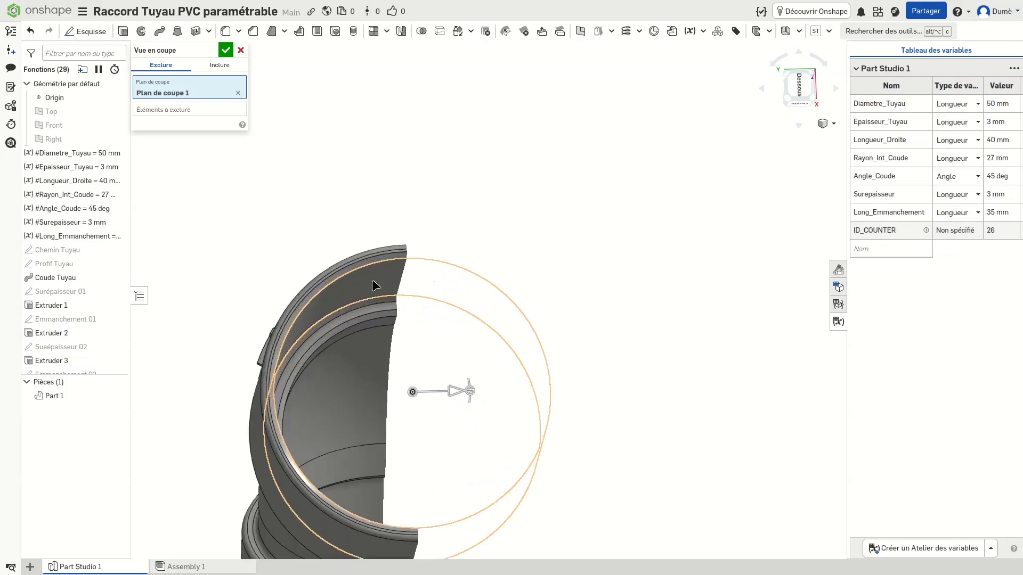
scroll(395, 269, "up", 2)
right_click_drag(430, 275, 435, 279)
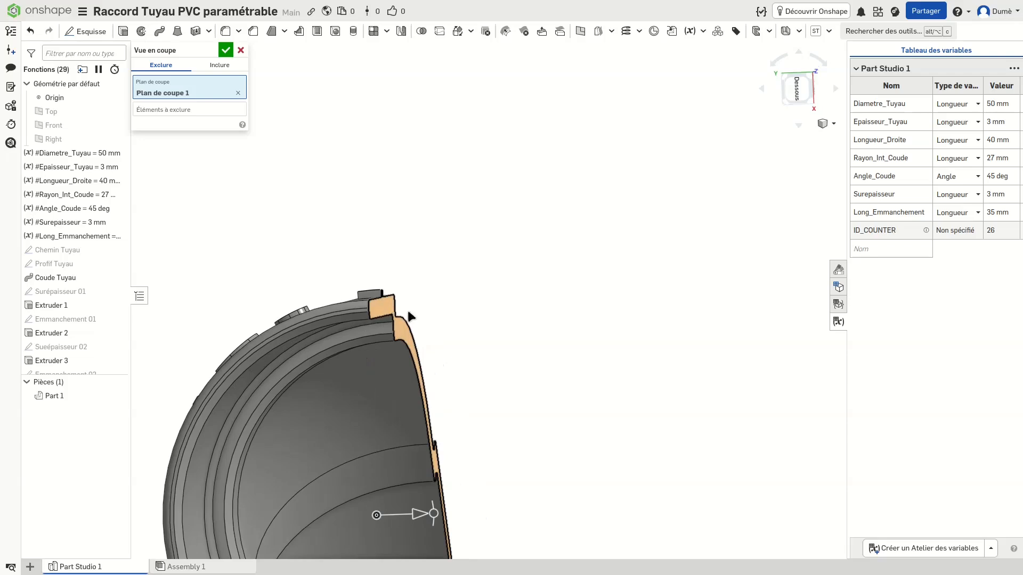
scroll(410, 317, "down", 5)
right_click_drag(485, 287, 438, 252)
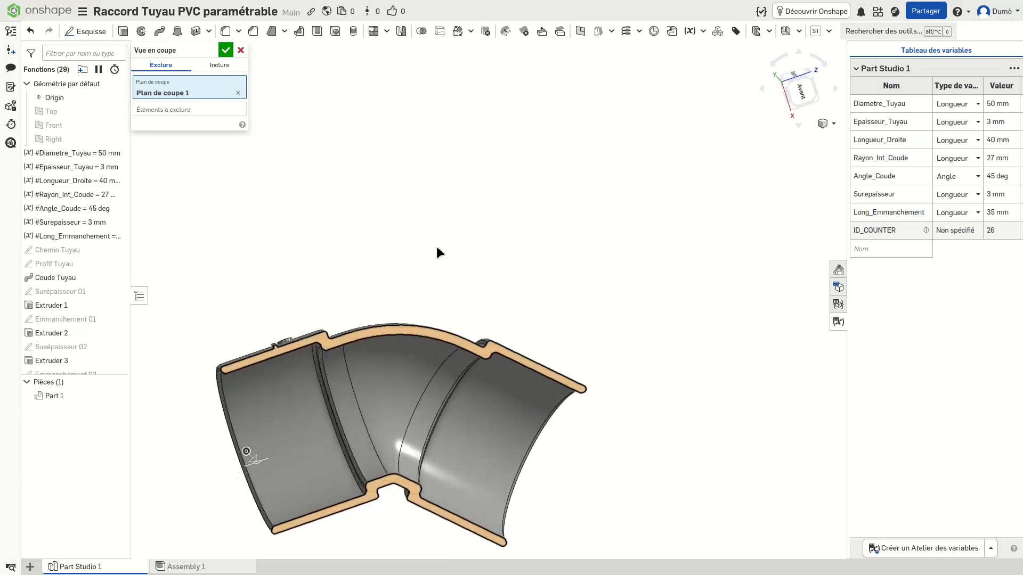
Return to the front view and turn off the section view
left_click(804, 91)
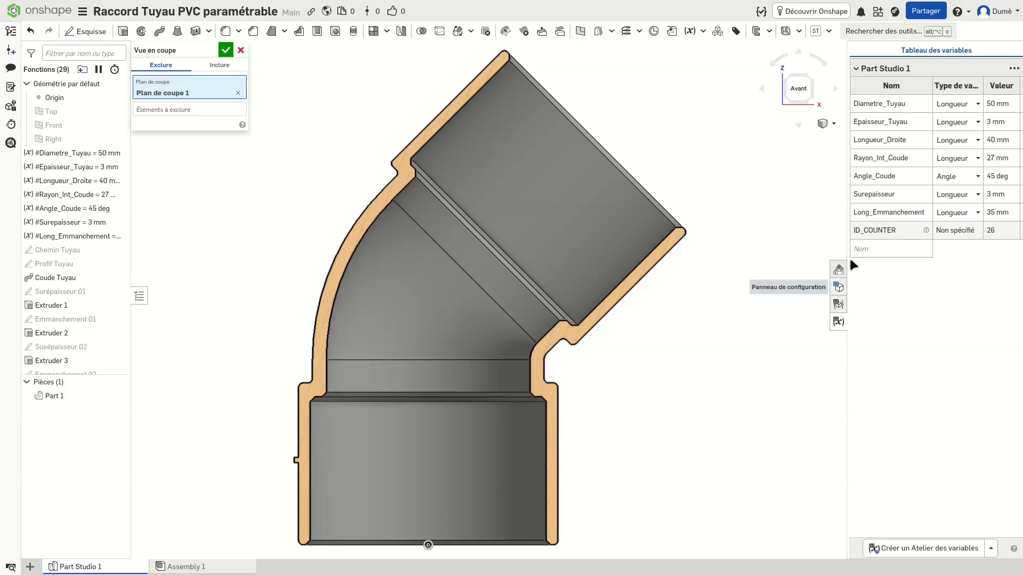
left_click(833, 124)
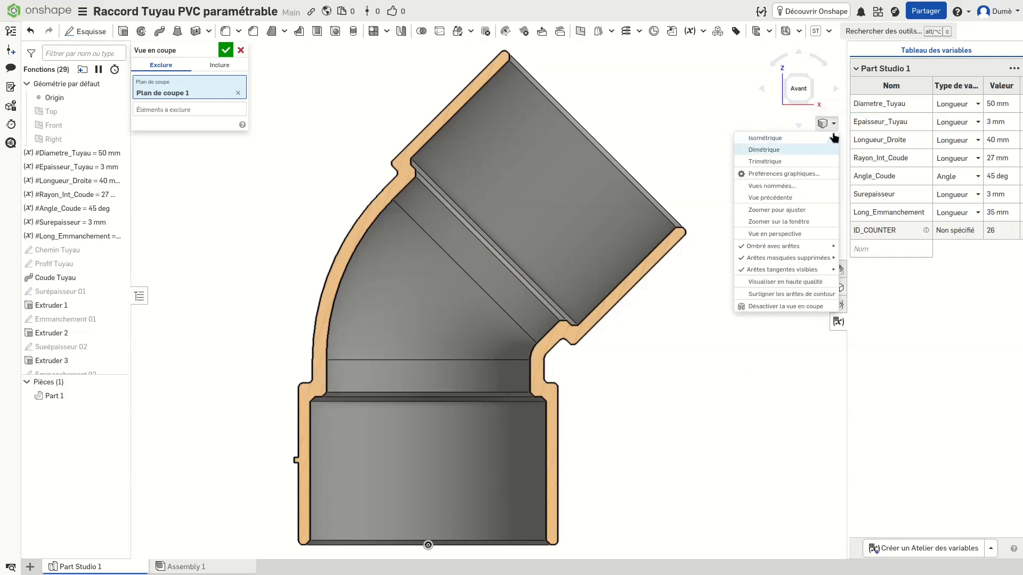
left_click(770, 308)
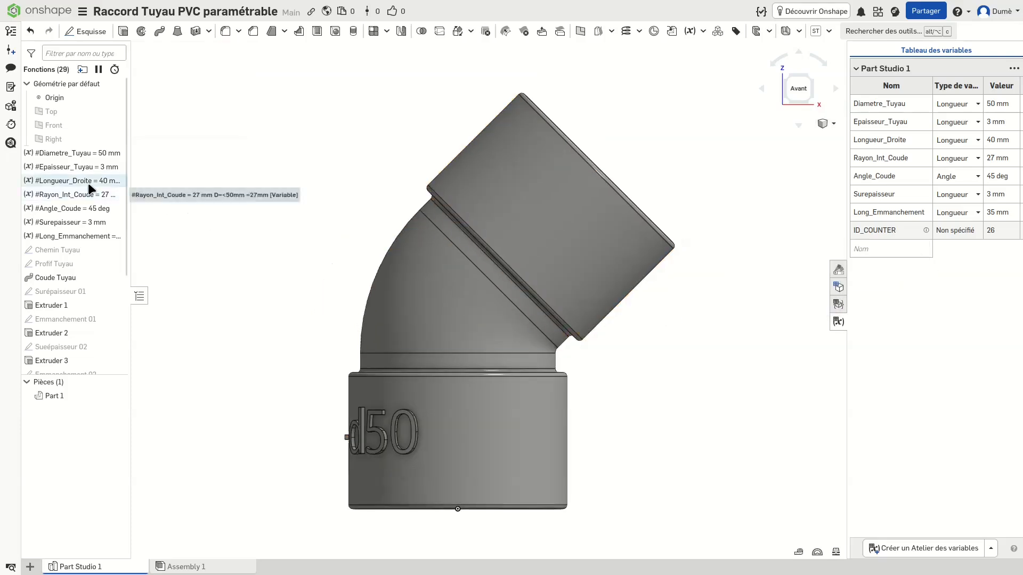
Open the Profif Tuyau sketch for editing and inspect its two concentric dimensioned circles
scroll(84, 202, "down", 1)
scroll(85, 197, "down", 1)
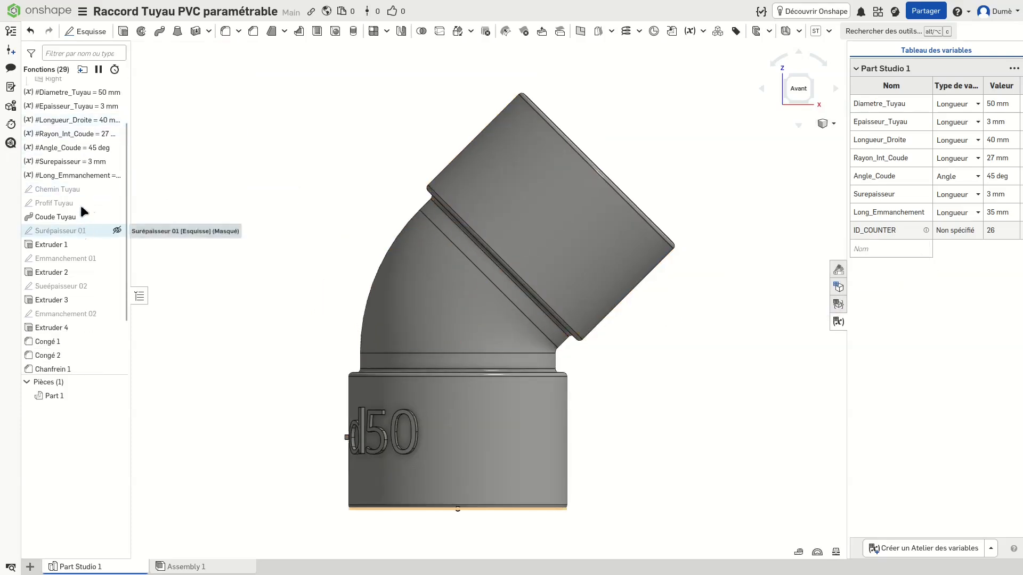
double_click(48, 203)
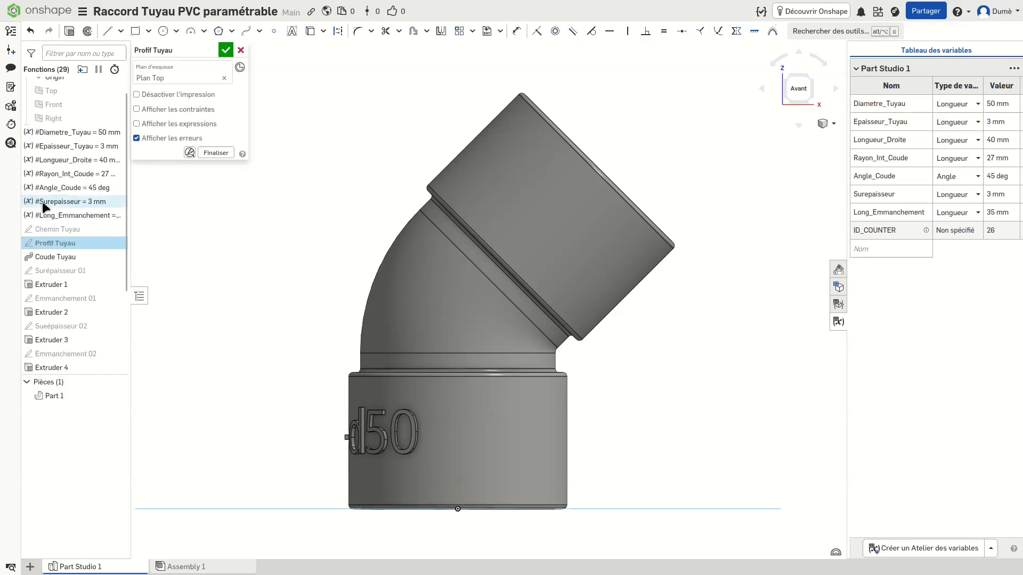
scroll(354, 377, "down", 2)
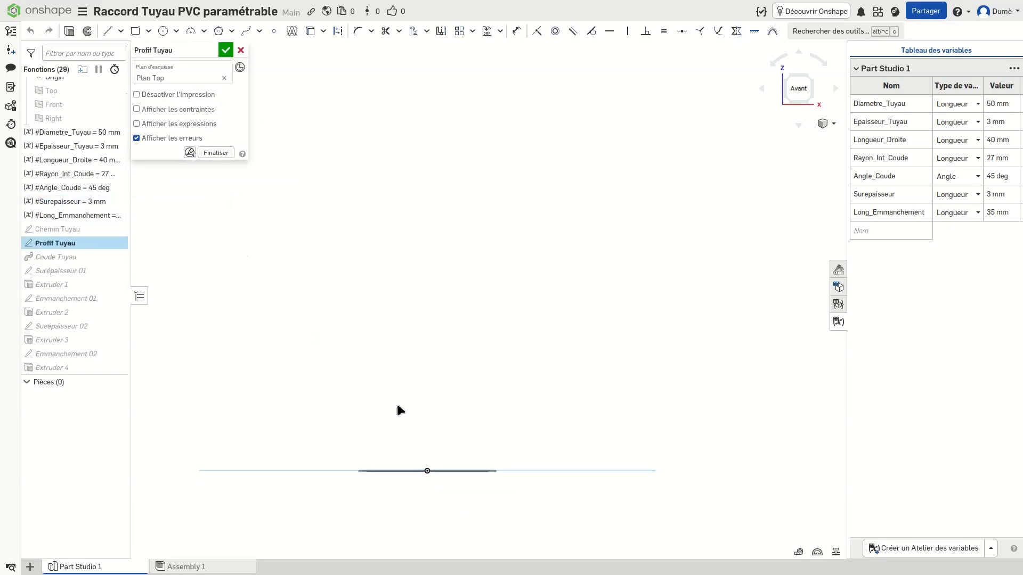
right_click_drag(522, 311, 518, 372)
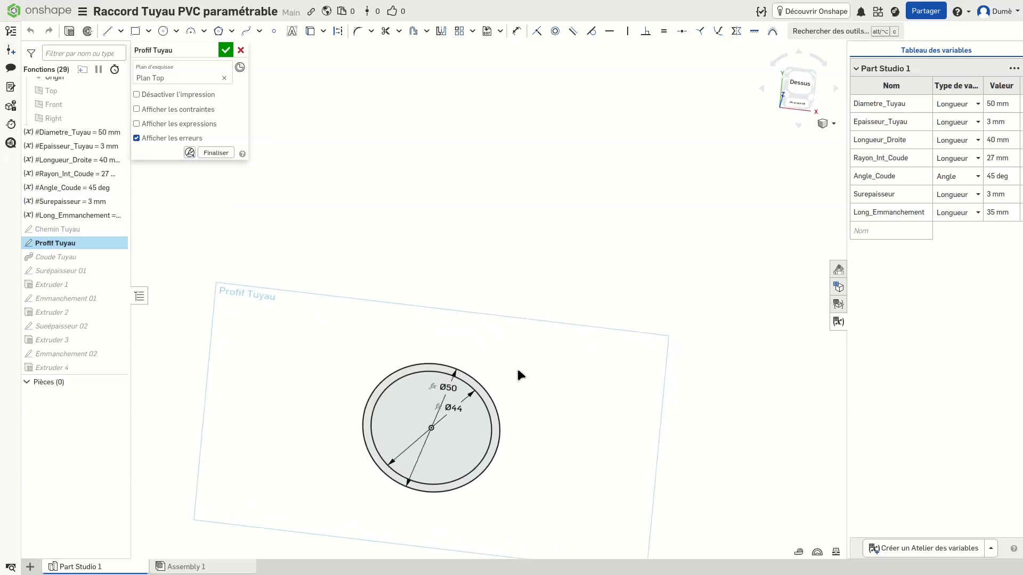
scroll(472, 409, "up", 5)
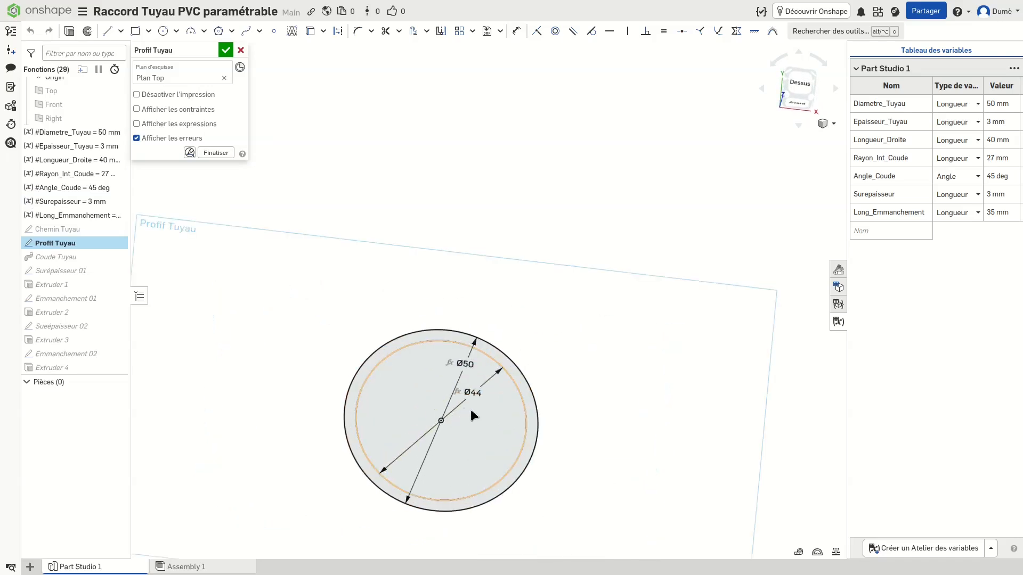
Check the expression that drives the outer circle's diameter in the pipe profile sketch, leaving it as it is
mouse_move(467, 353)
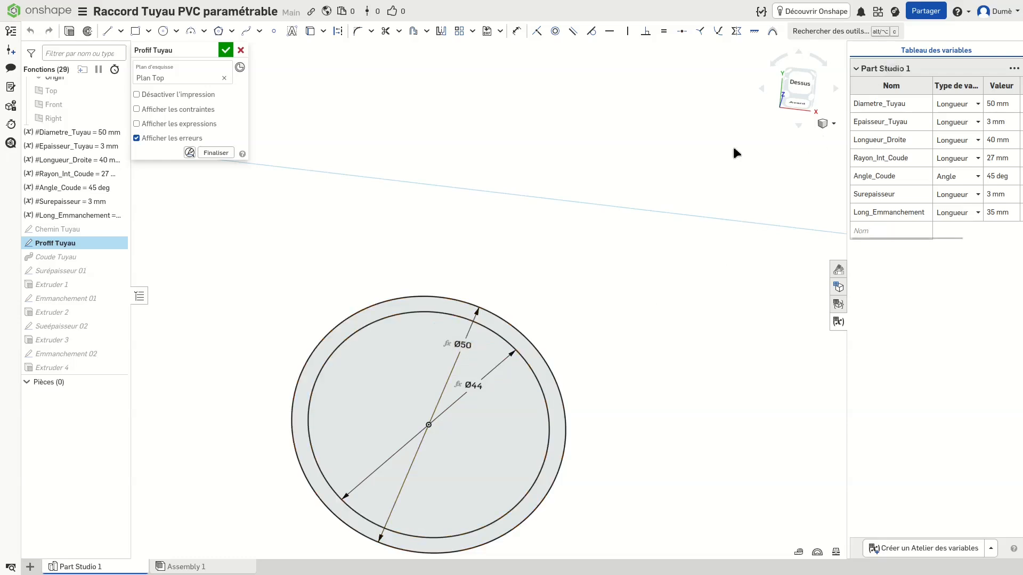
double_click(465, 345)
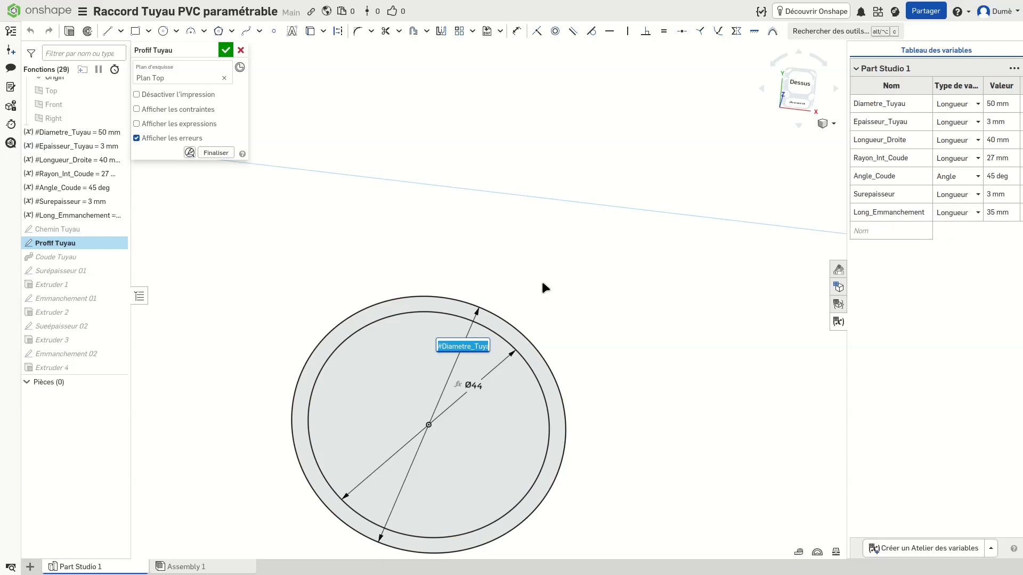
key("Return")
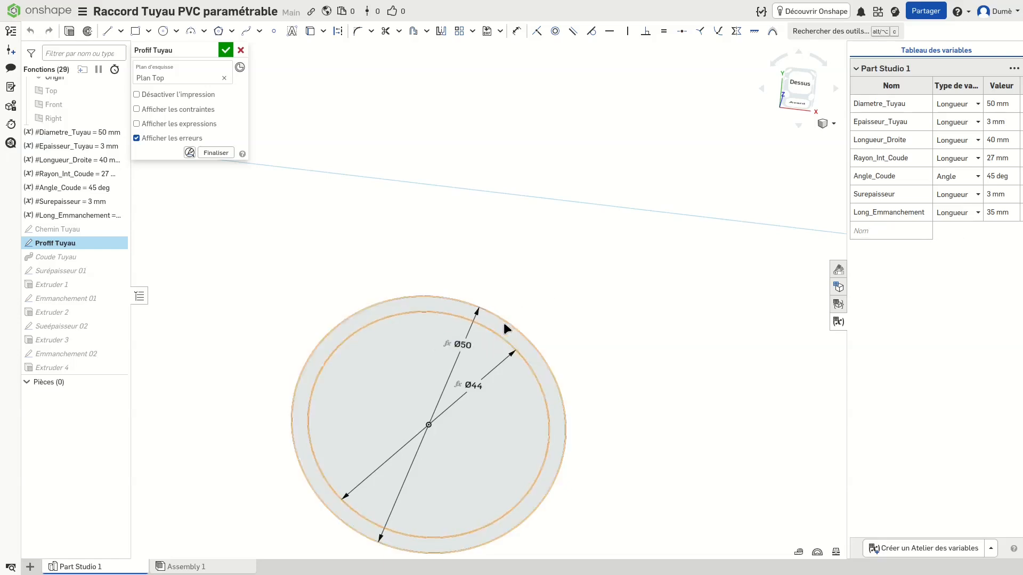
scroll(503, 322, "down", 3)
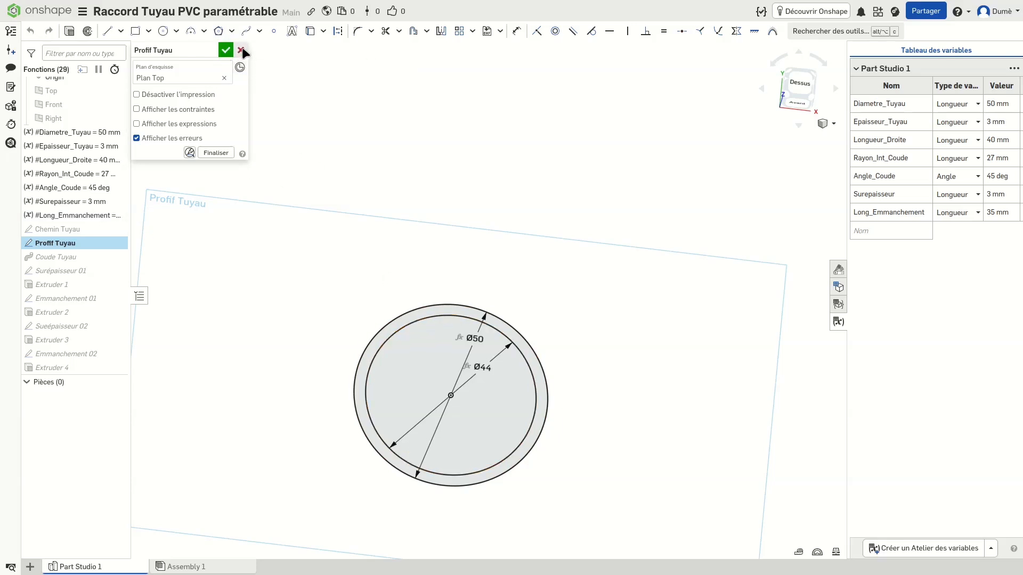
Leave the pipe profile sketch, inspect the dimensioned straight segments, bend radius and angle in the Chemin Tuyau sketch, and close it unchanged
scroll(282, 261, "down", 3)
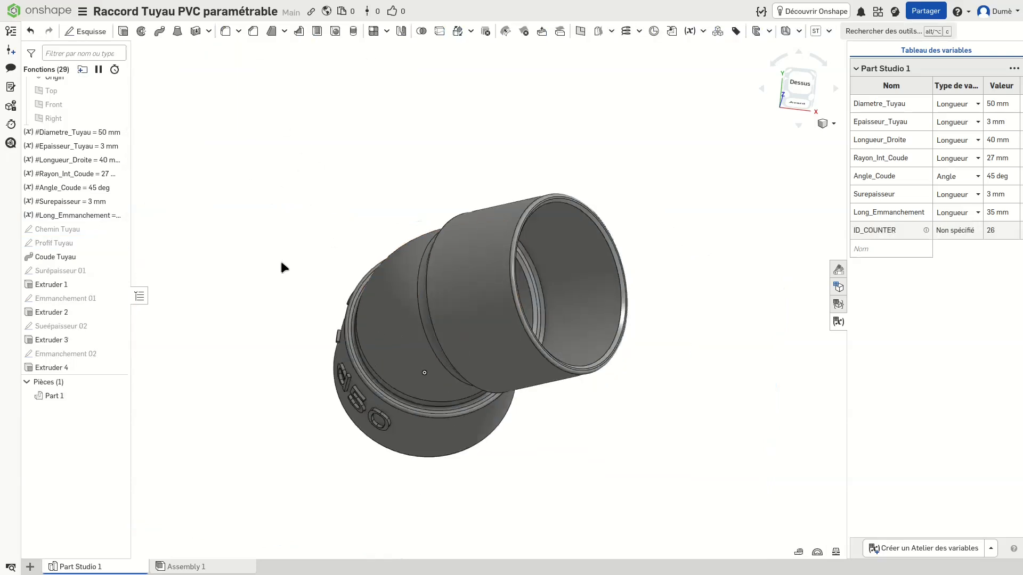
right_click_drag(282, 289, 247, 219)
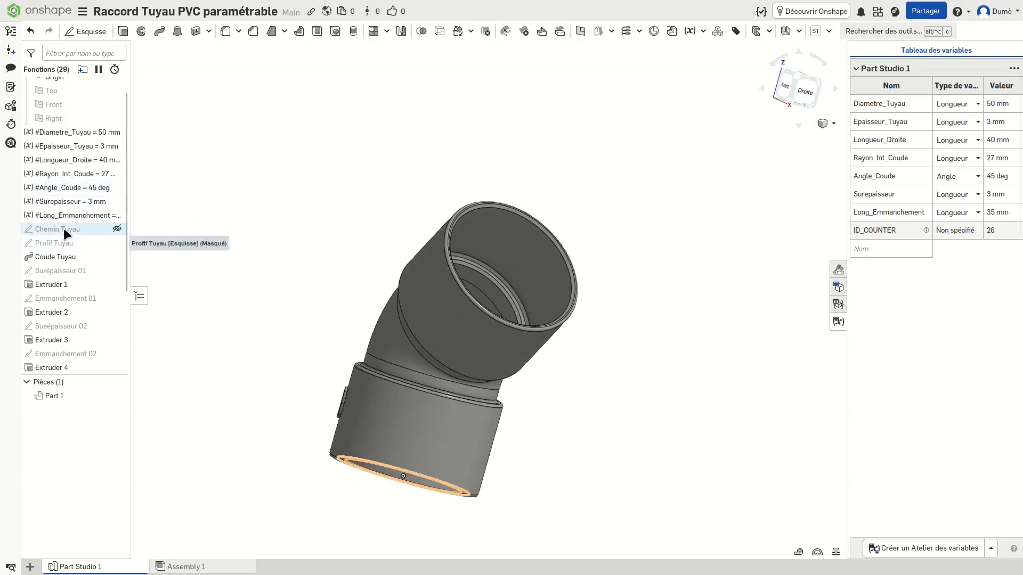
double_click(50, 243)
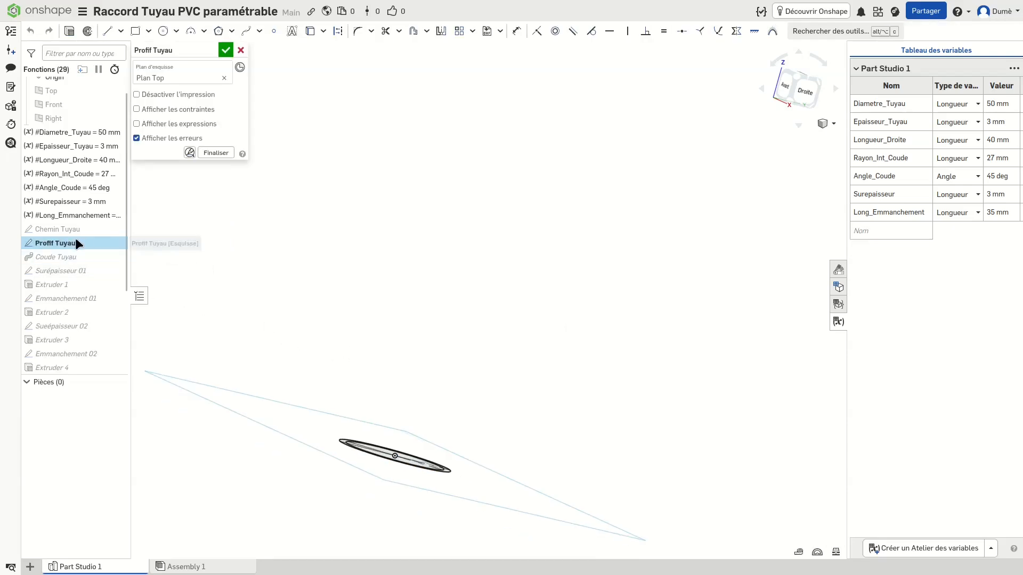
double_click(60, 229)
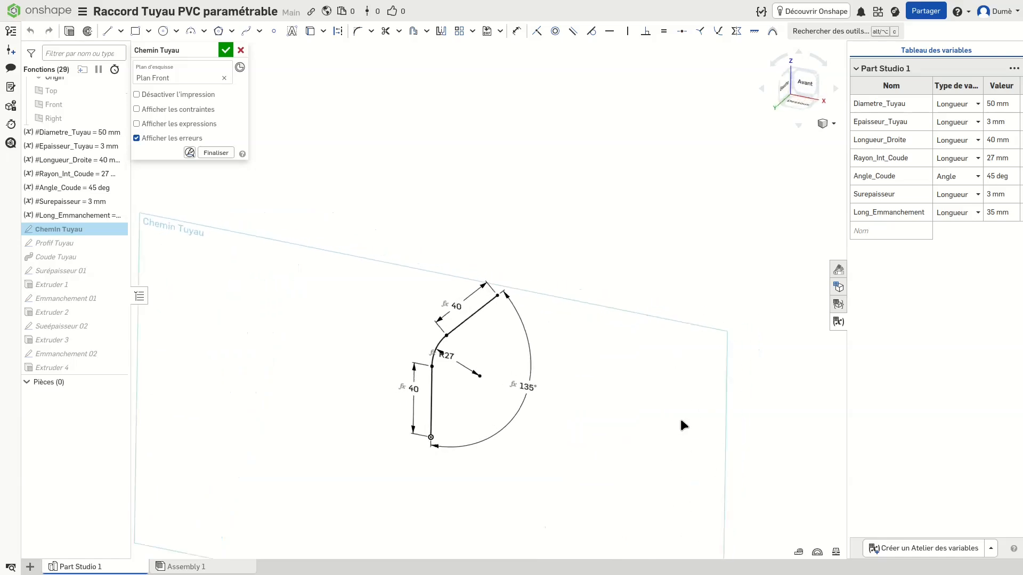
right_click_drag(682, 440, 655, 441)
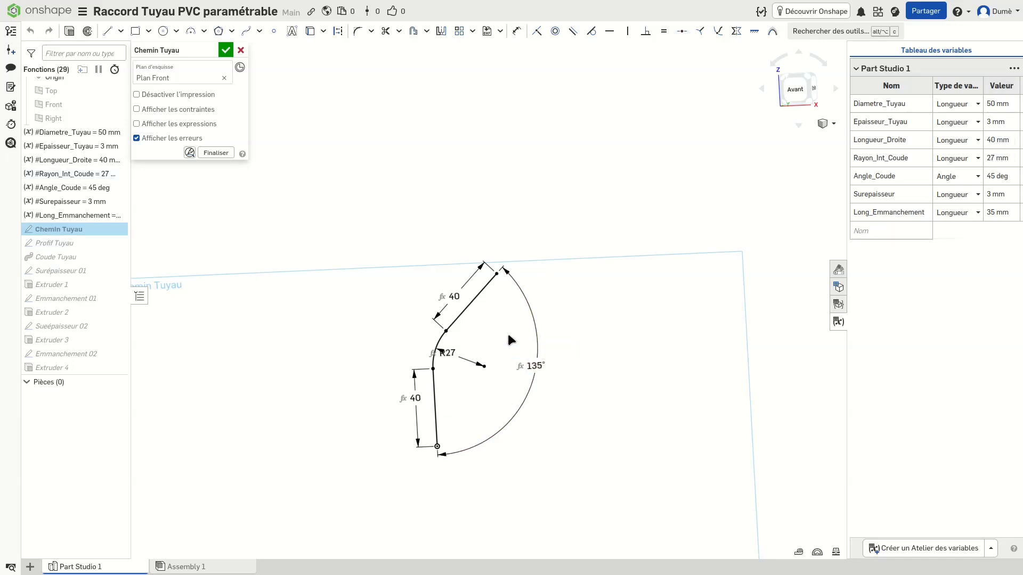
scroll(508, 335, "down", 3)
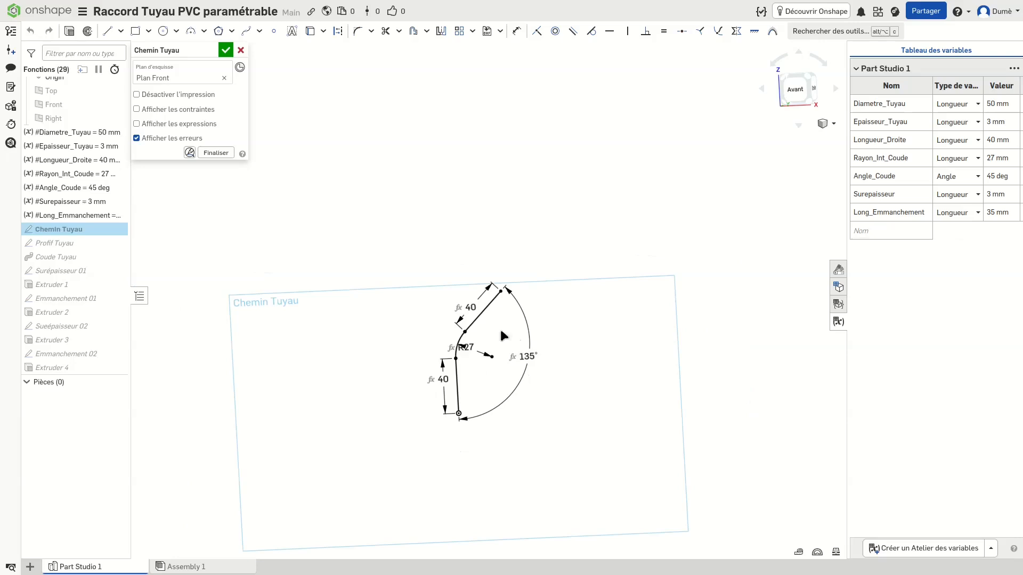
left_click(240, 47)
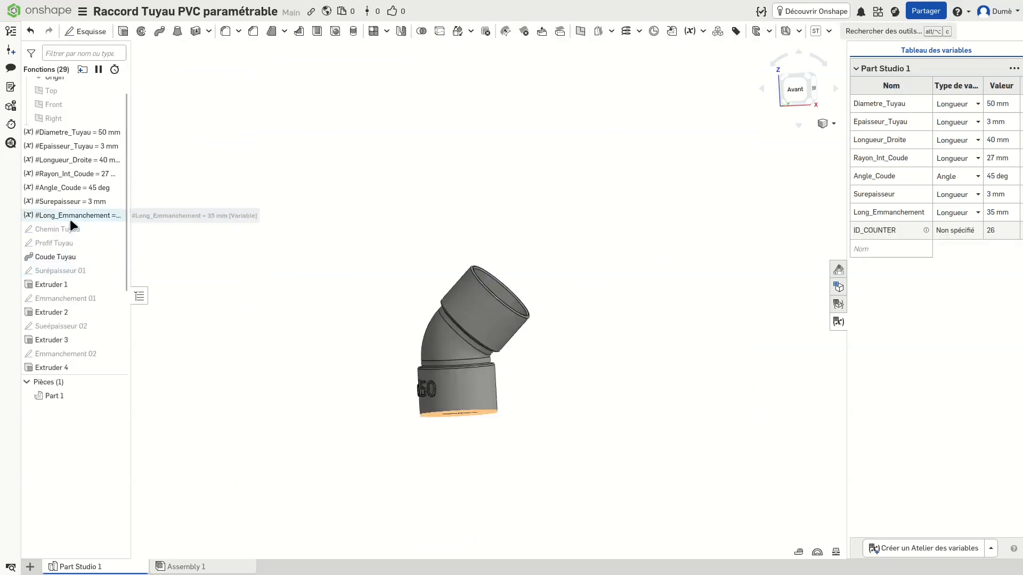
Open the Surépaisseur 01 sketch on the lower pipe end and check the expression driving its outer circle's diameter, leaving it as it is
scroll(70, 223, "down", 1)
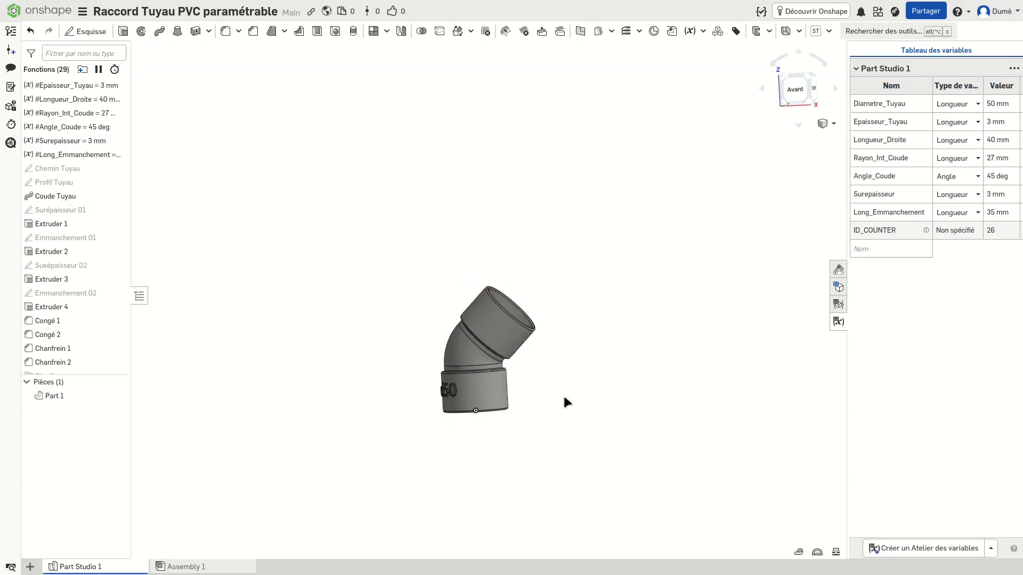
right_click_drag(571, 401, 598, 382)
right_click_drag(321, 373, 162, 225)
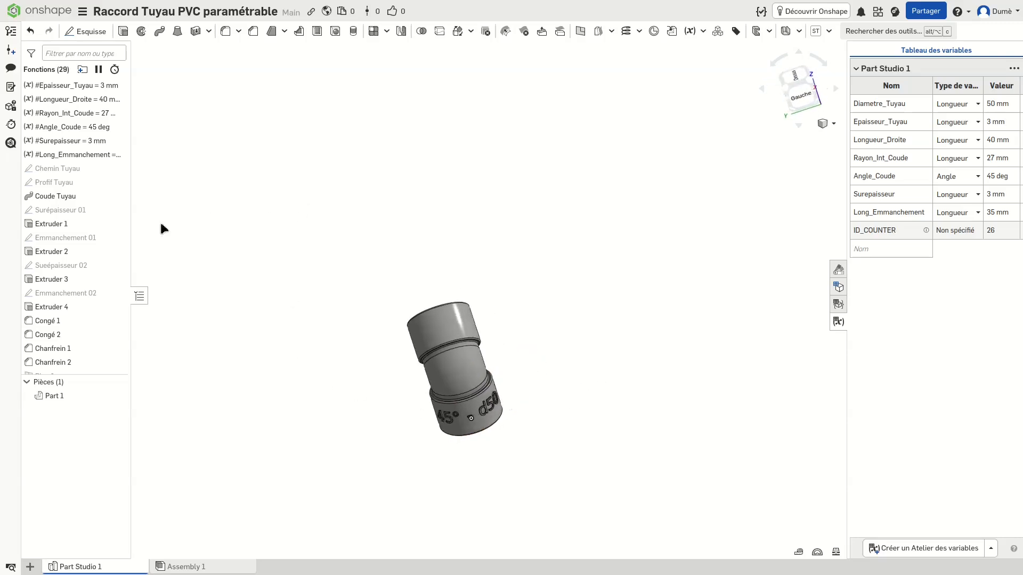
double_click(52, 209)
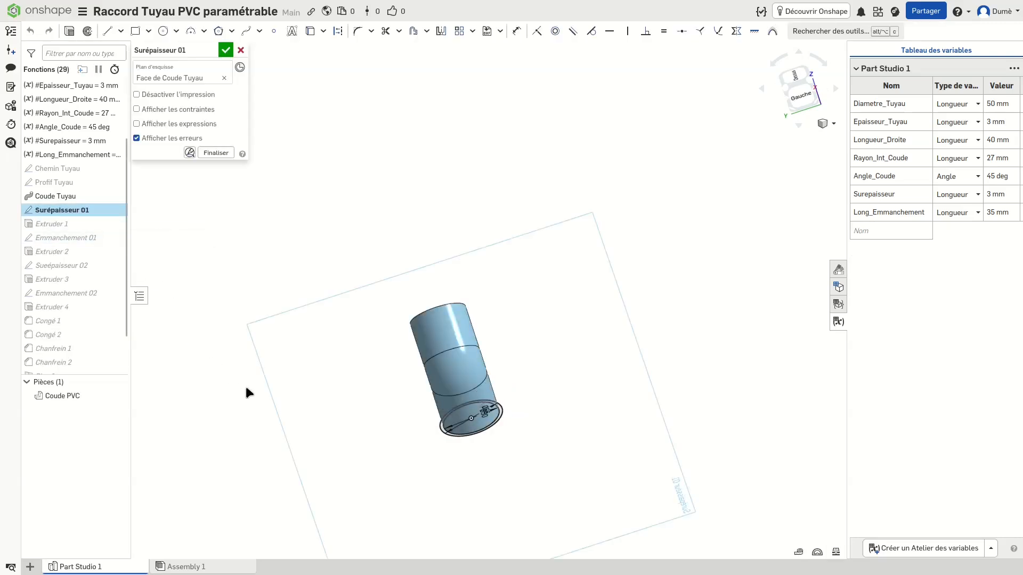
scroll(279, 403, "down", 3)
scroll(400, 440, "up", 8)
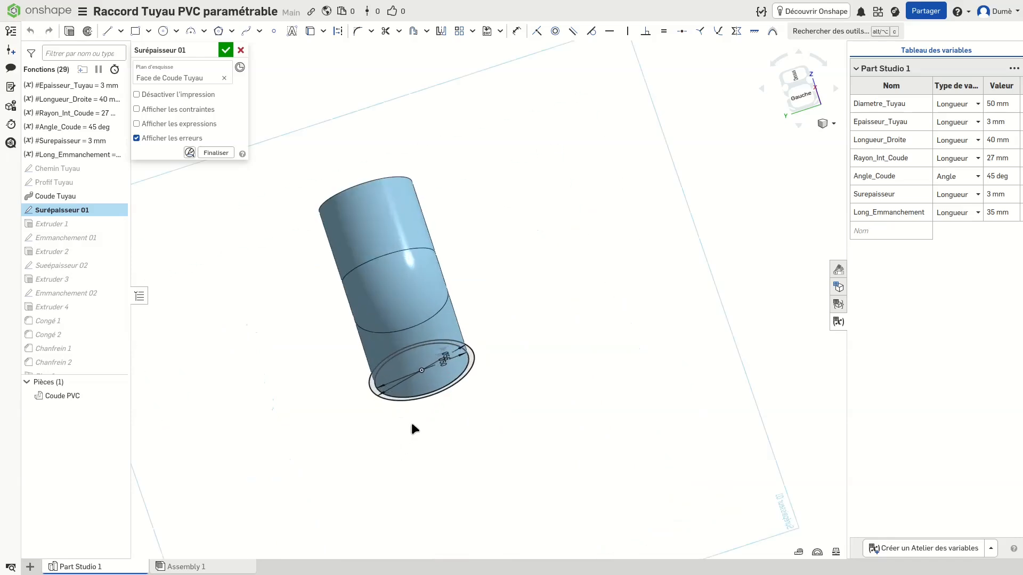
right_click_drag(435, 403, 373, 265)
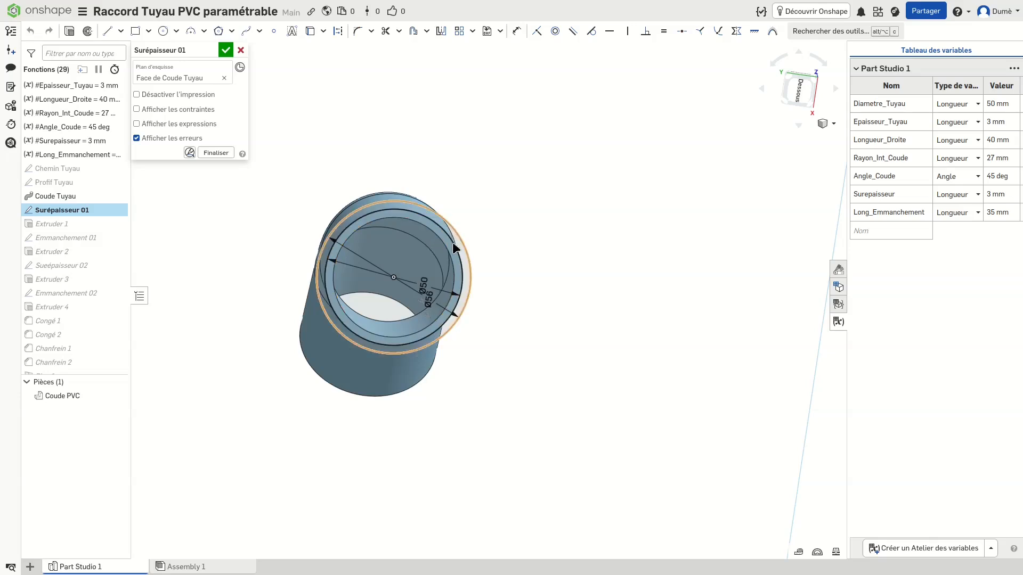
mouse_move(436, 310)
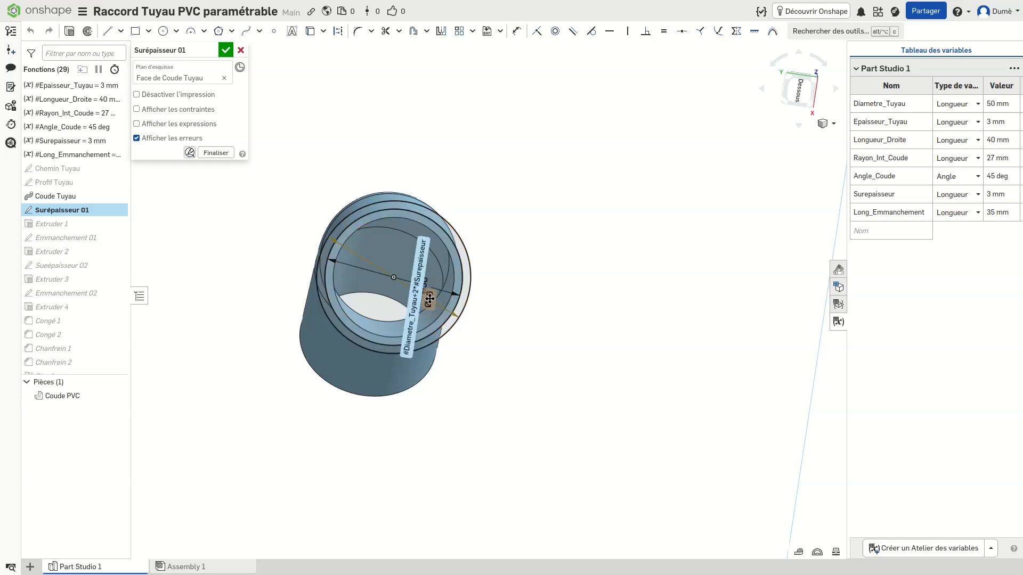
mouse_move(430, 281)
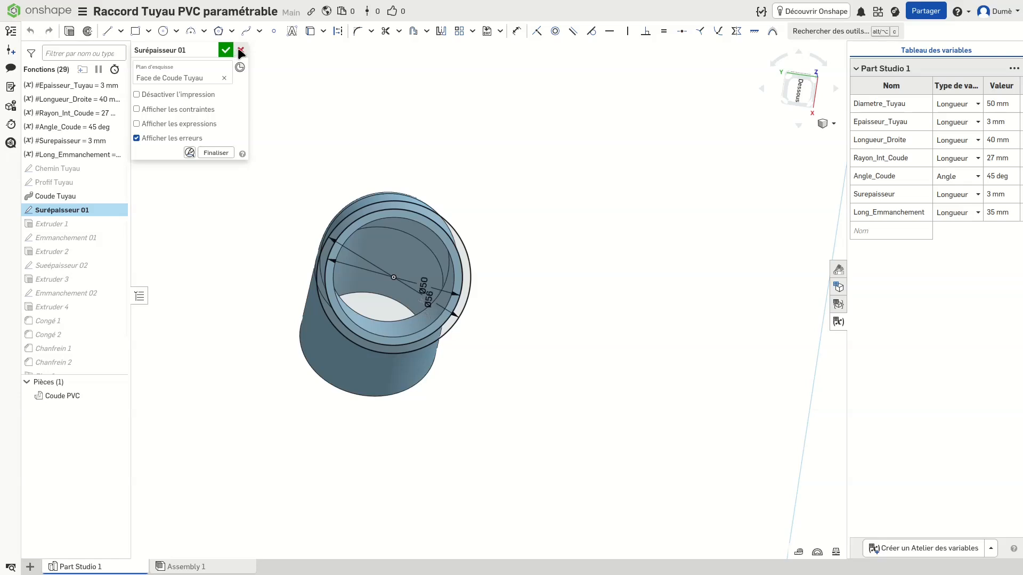
Examine the finished elbow's sockets, inner shoulders and raised marking from several angles, and review the remaining sketches and features
scroll(231, 299, "down", 3)
mouse_move(477, 206)
right_mouse_down()
mouse_move(458, 241)
mouse_move(466, 261)
right_mouse_up()
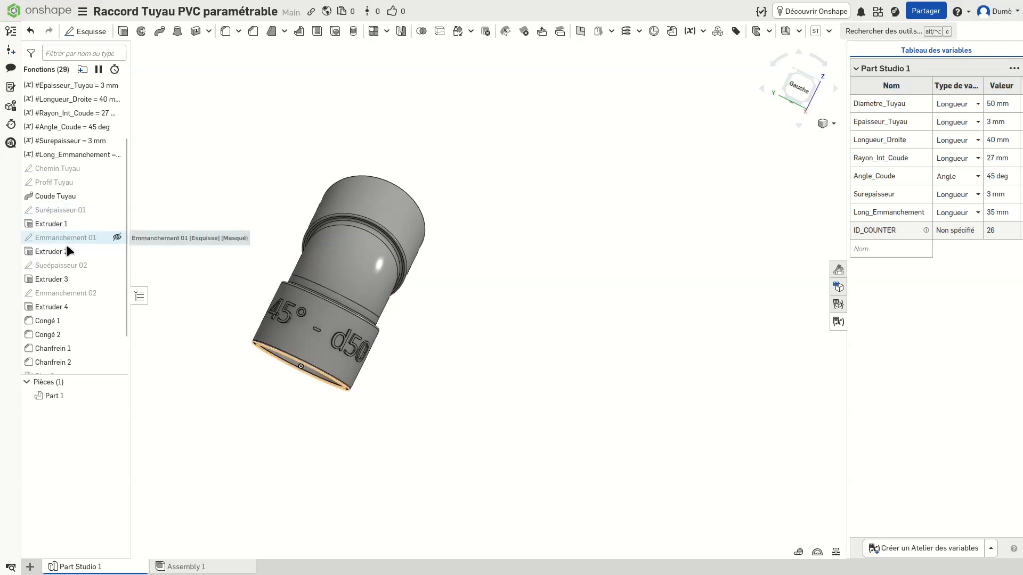
right_click_drag(222, 401, 235, 383)
scroll(295, 357, "up", 3)
scroll(277, 335, "up", 2)
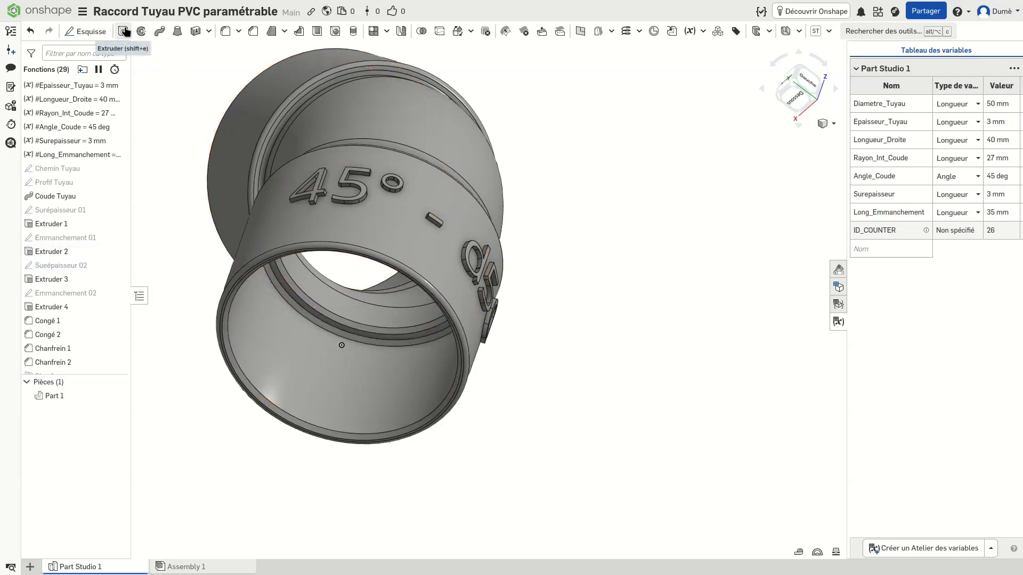
scroll(52, 248, "down", 2)
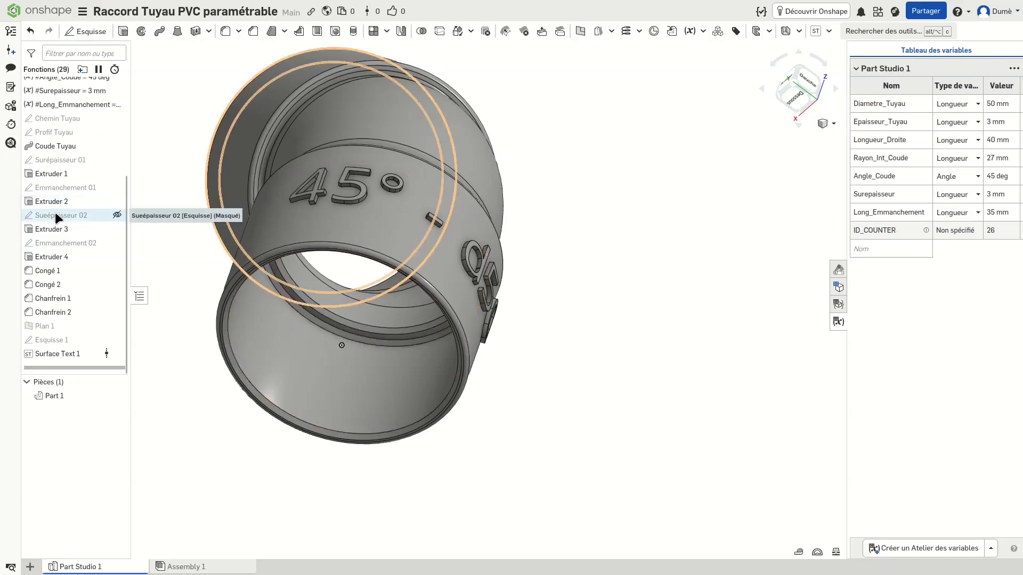
scroll(586, 341, "down", 2)
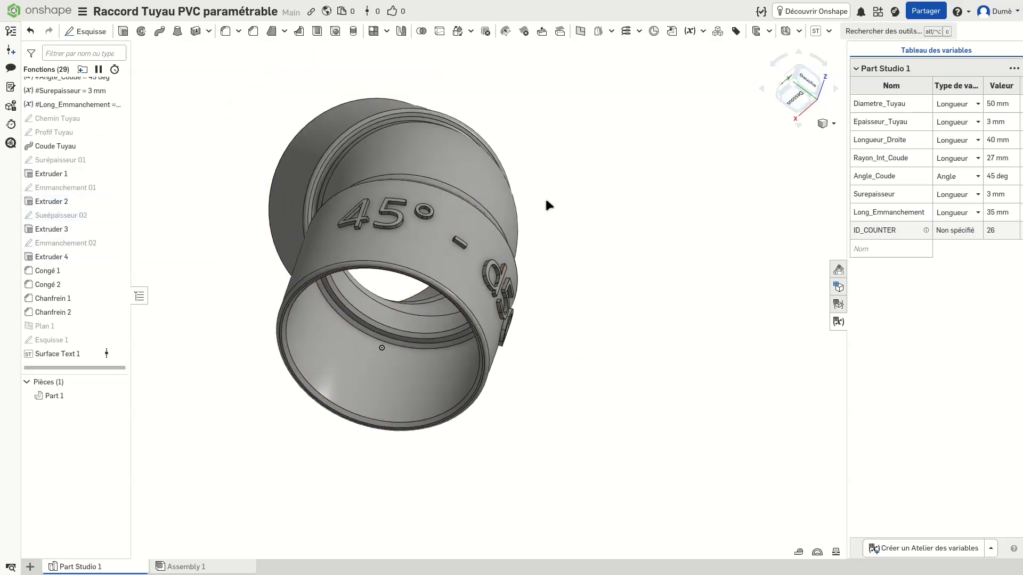
right_click_drag(532, 206, 405, 298)
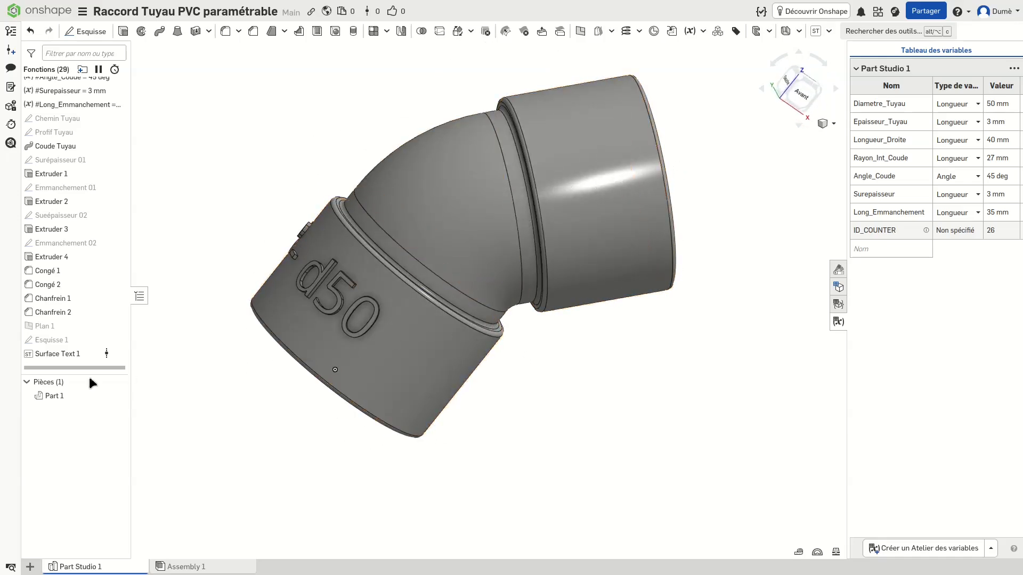
Inspect the socket cut made by Extruder 4 and check the expression driving its depth, leaving the feature unchanged
left_click(57, 260)
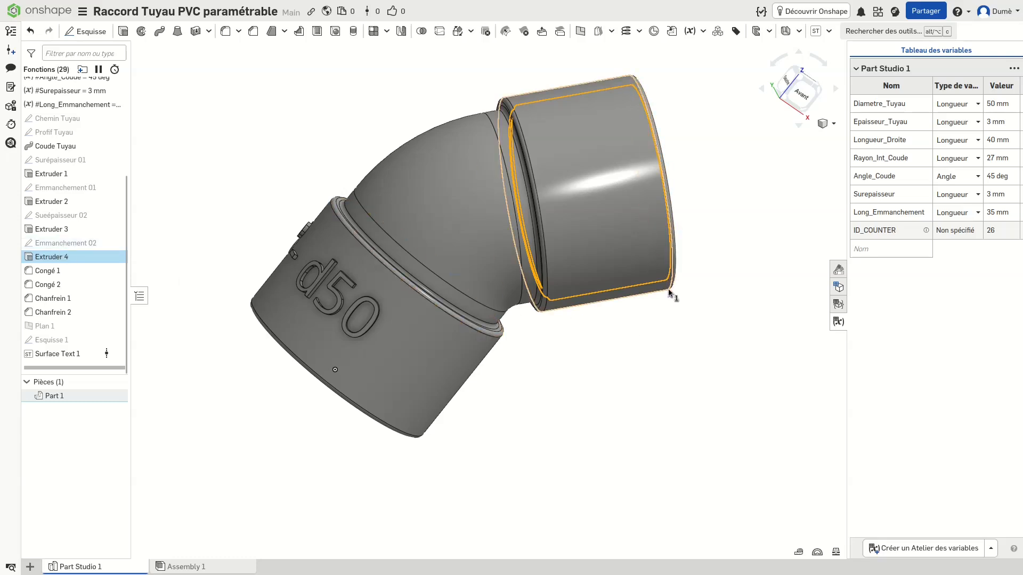
right_click_drag(659, 299, 735, 174)
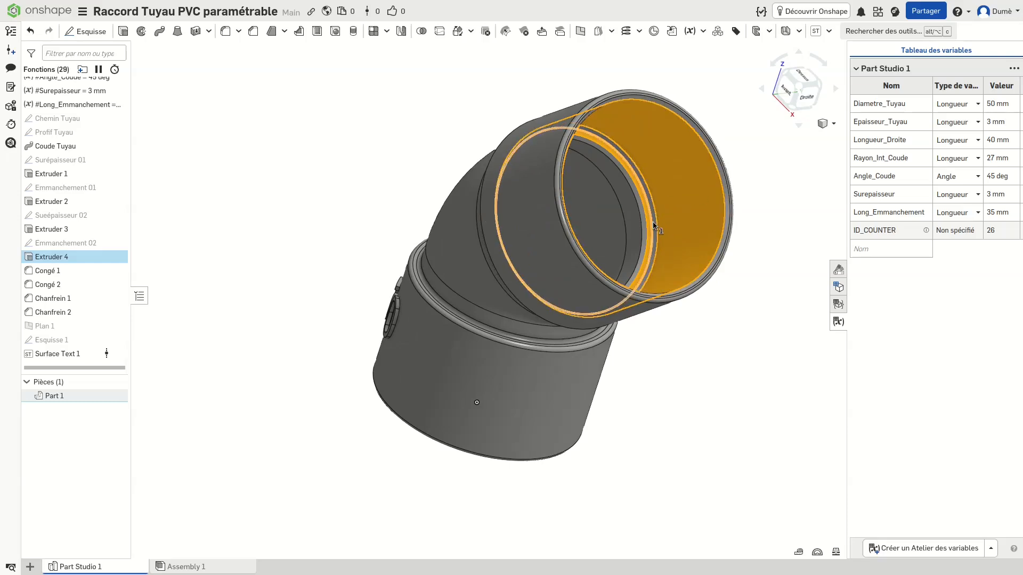
double_click(54, 257)
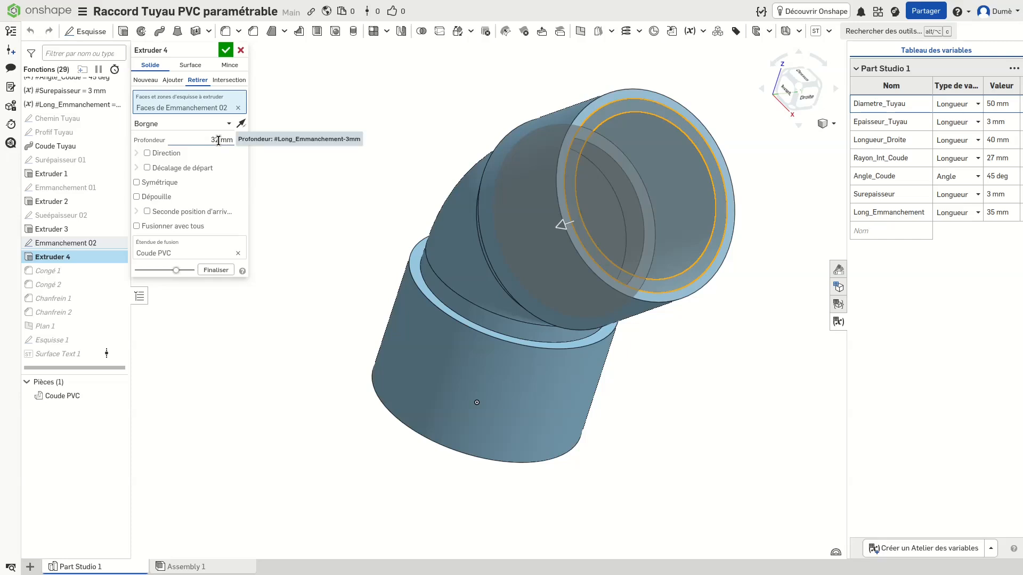
left_click(241, 50)
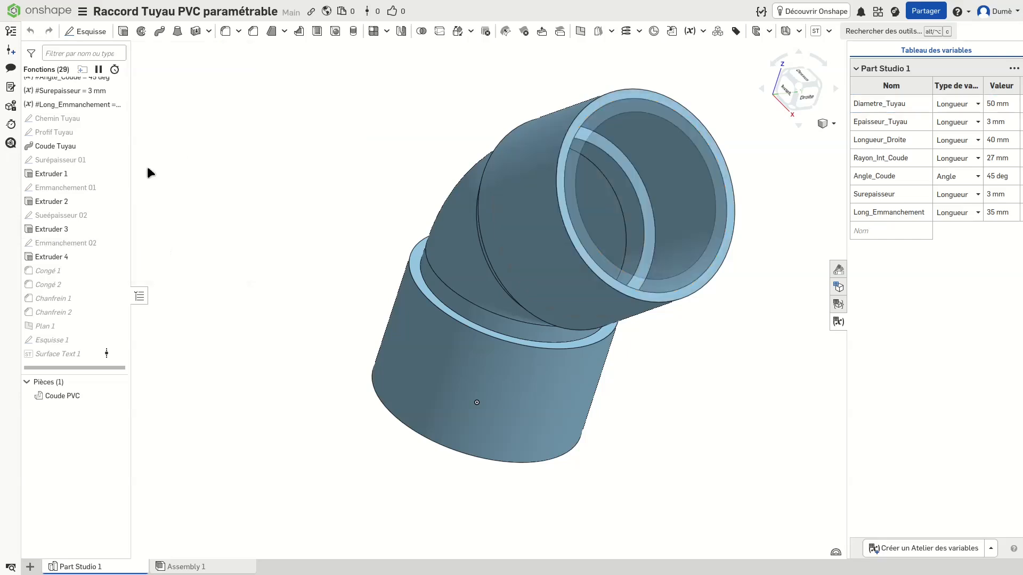
Examine the elbow's finished edges and the raised angle and diameter text on its lower socket from several angles
scroll(161, 279, "down", 2)
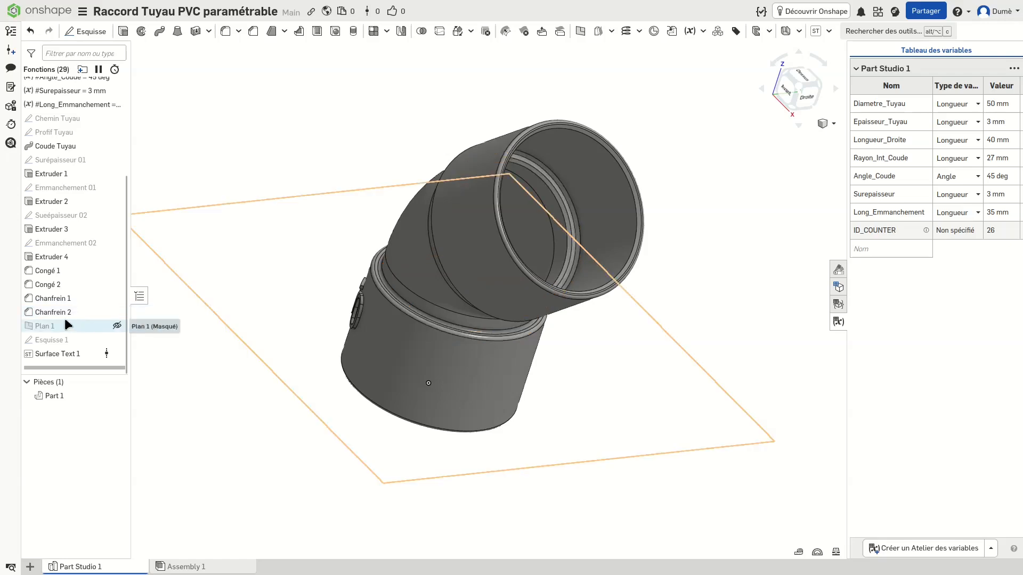
right_click_drag(267, 386, 319, 96)
right_click_drag(290, 222, 308, 222)
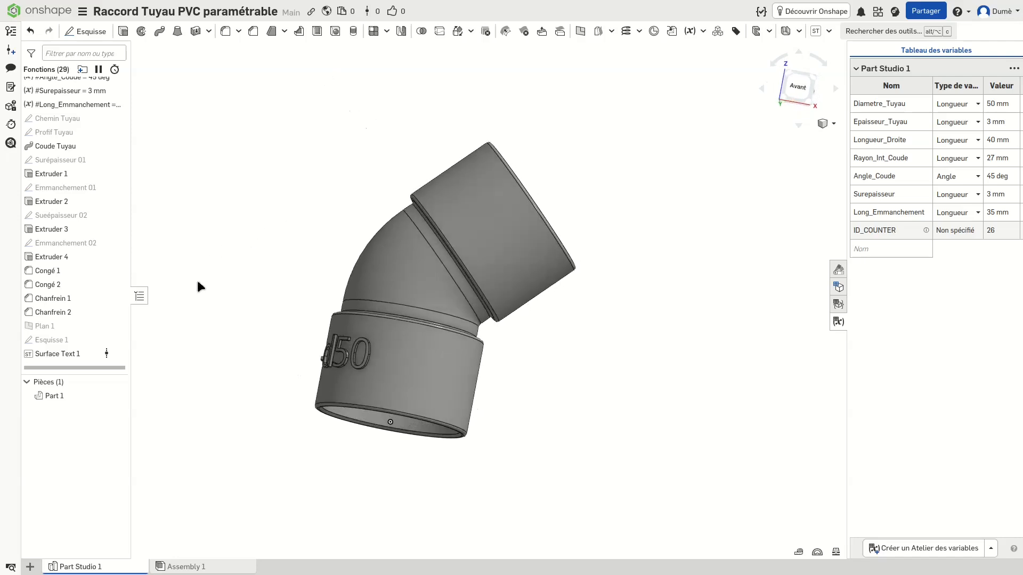
right_click_drag(207, 357, 275, 386)
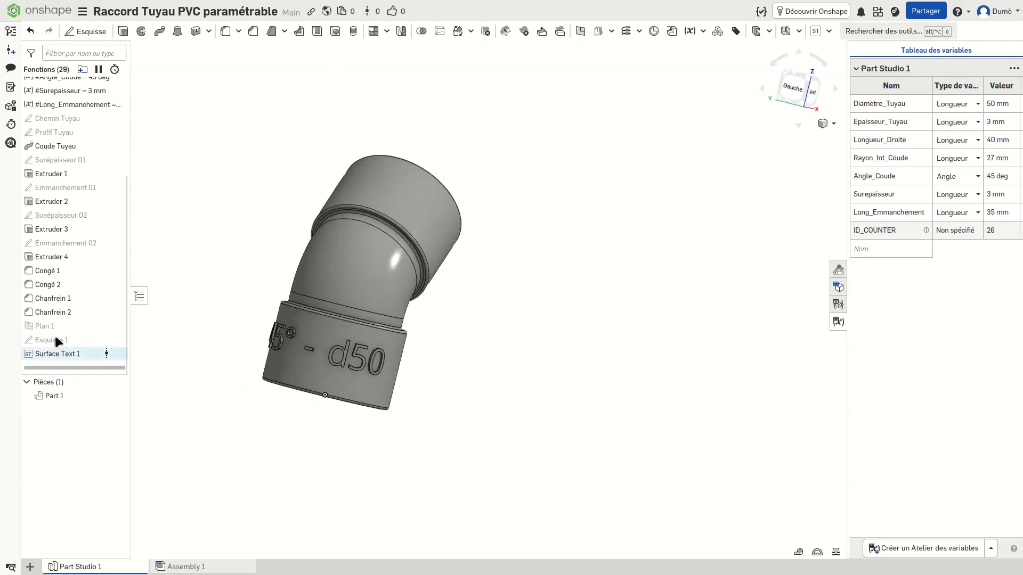
scroll(207, 325, "down", 2)
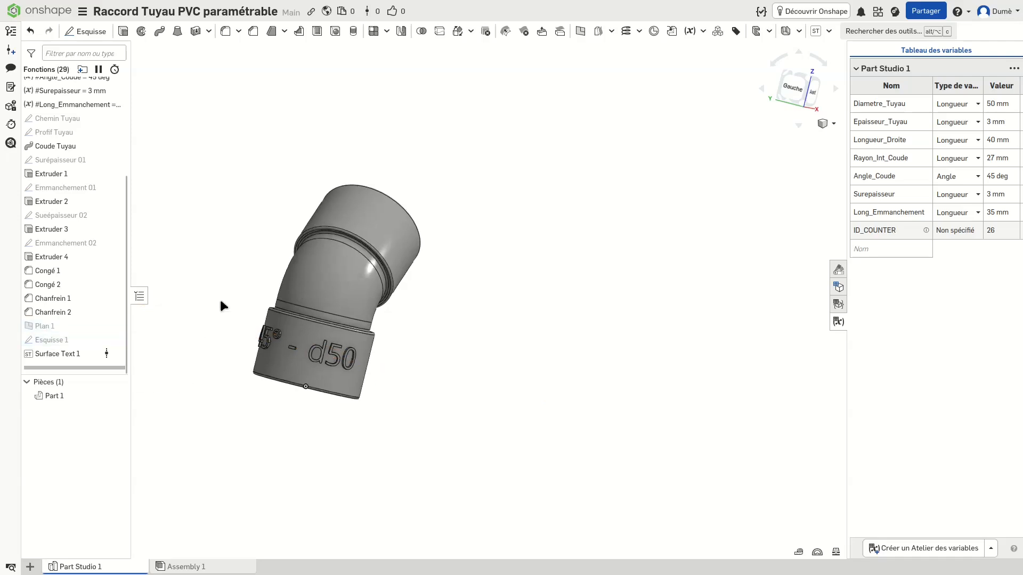
right_click_drag(211, 196, 176, 209)
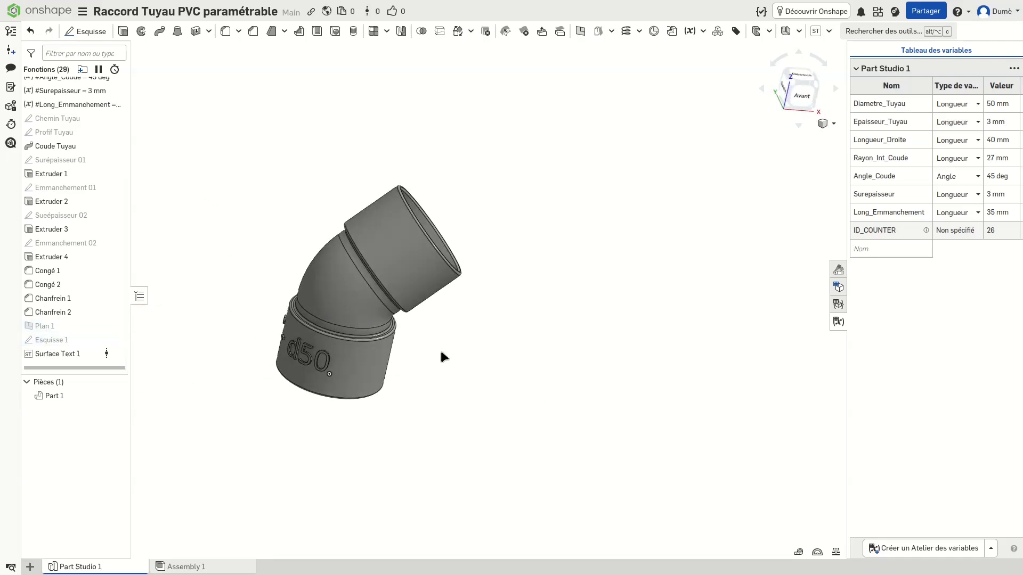
right_click_drag(441, 356, 447, 343)
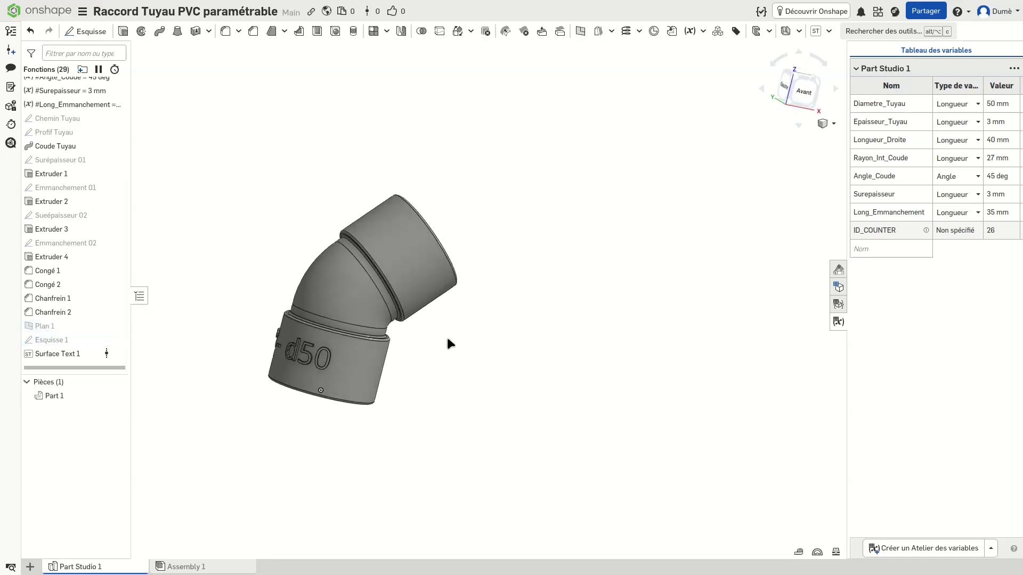
Search other documents for the "surface text" custom feature and close the search without adding anything
left_click(830, 32)
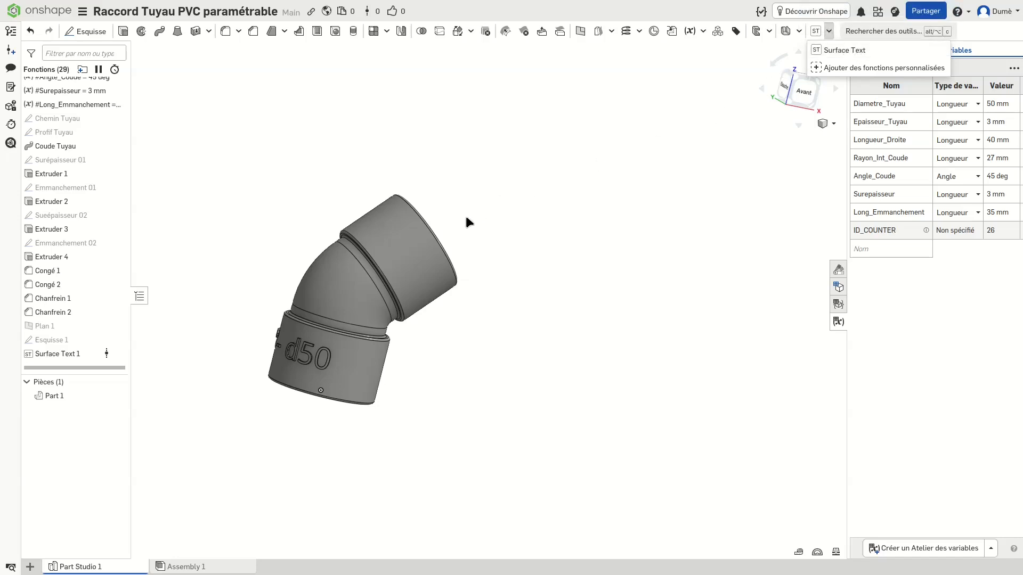
right_click_drag(478, 138, 443, 113)
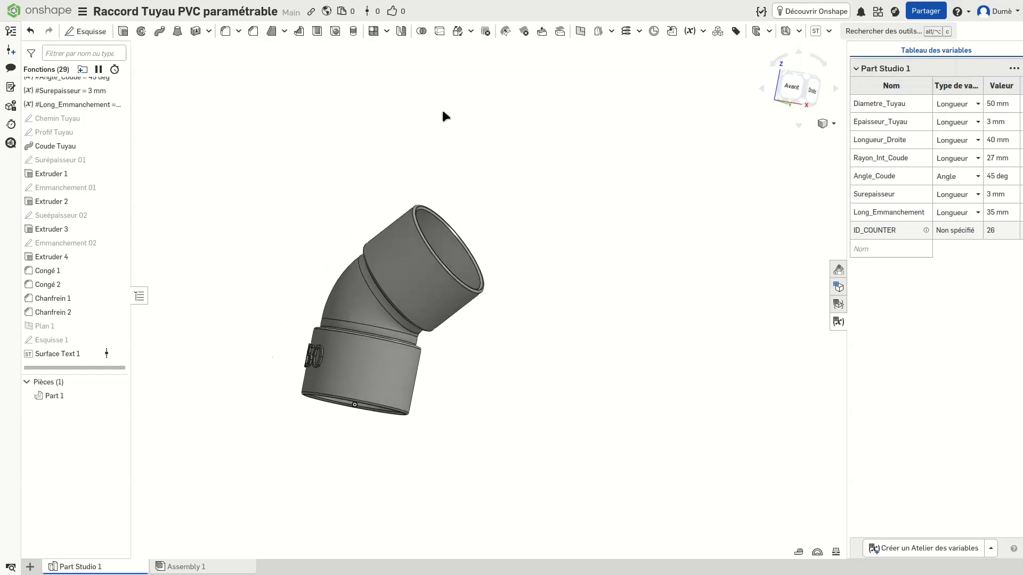
right_click_drag(533, 280, 549, 276)
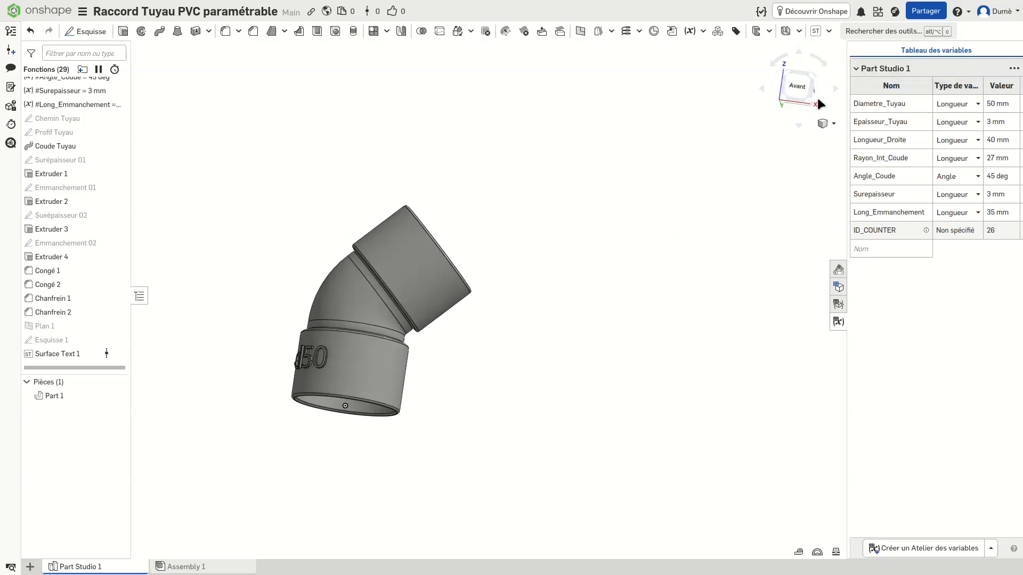
left_click(830, 32)
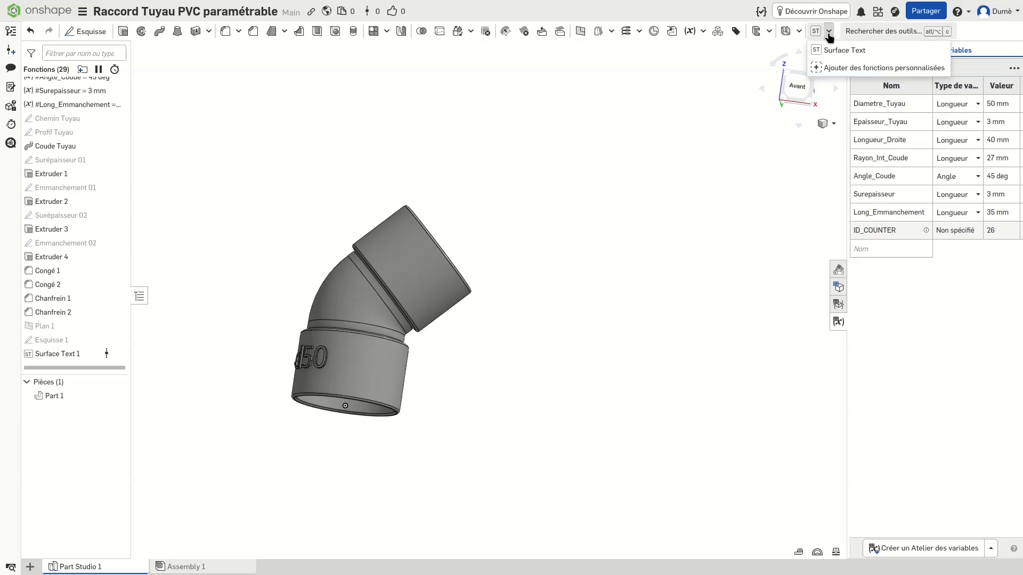
left_click(846, 72)
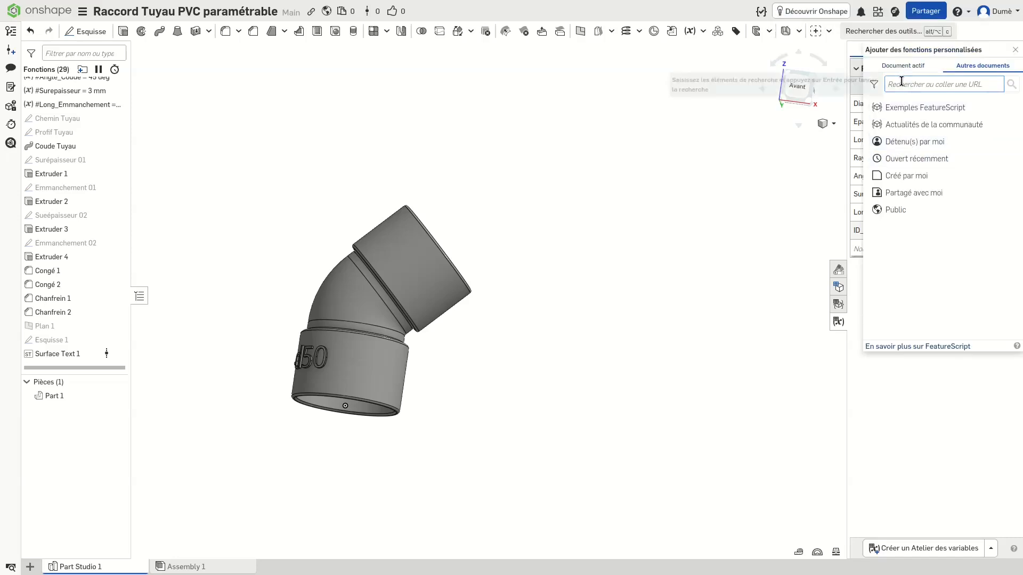
type("s")
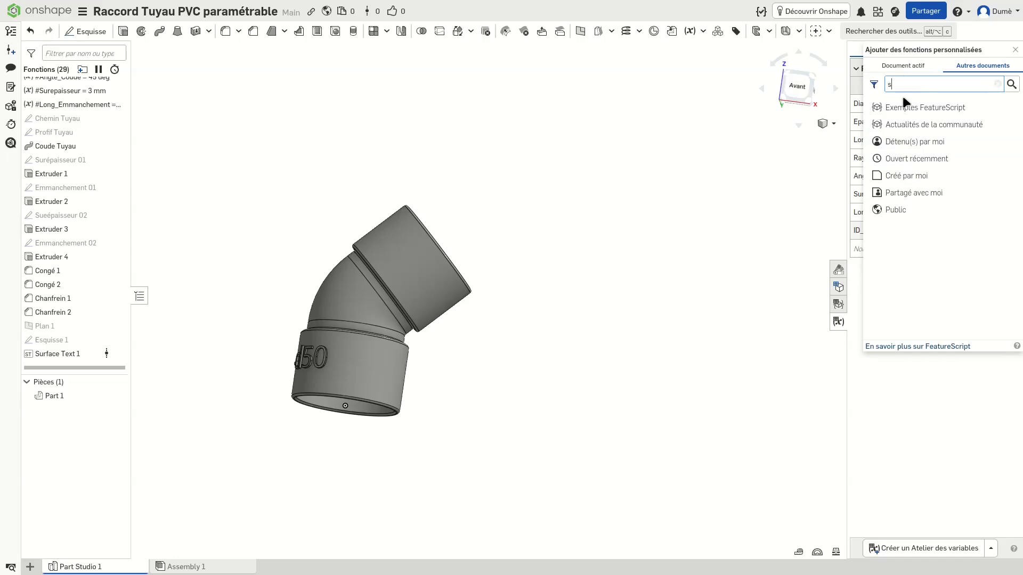
type("urface")
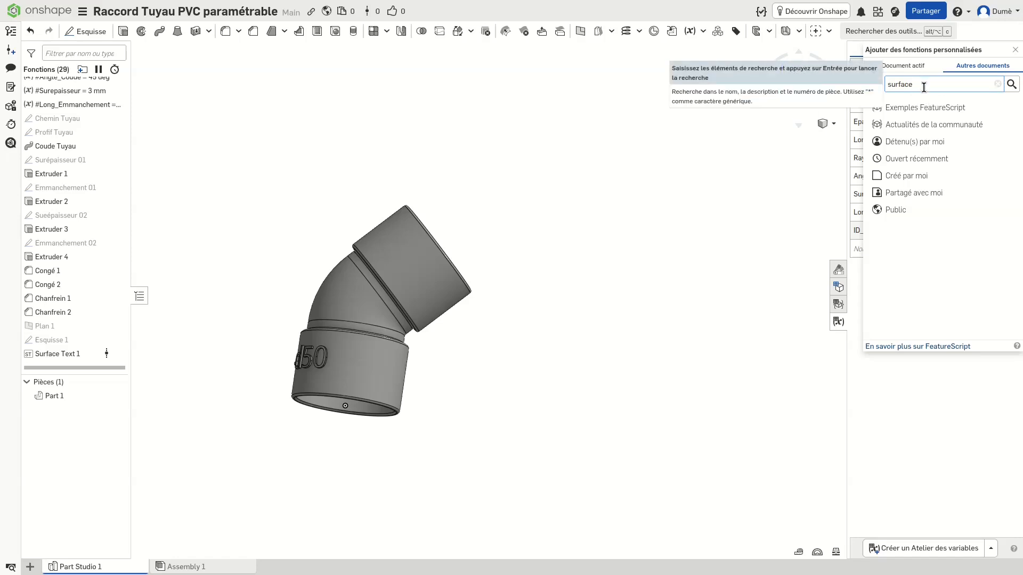
type(" tex")
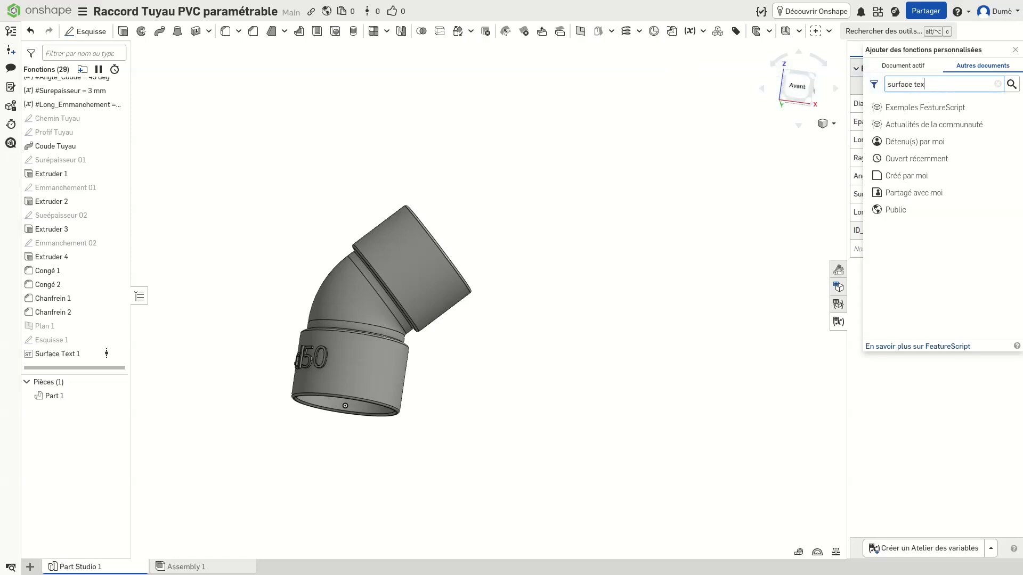
type("t")
left_click(1010, 84)
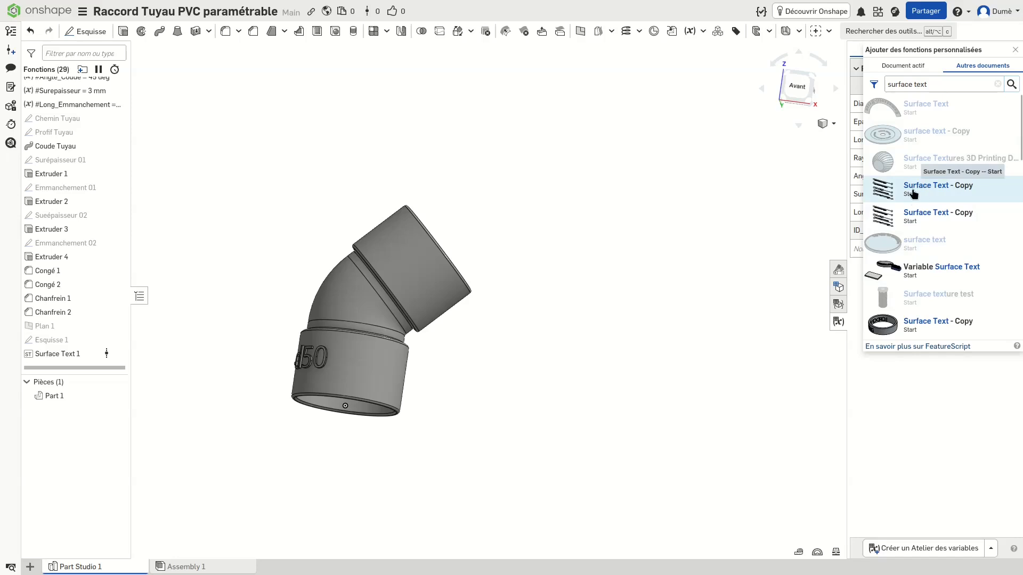
left_click(1014, 50)
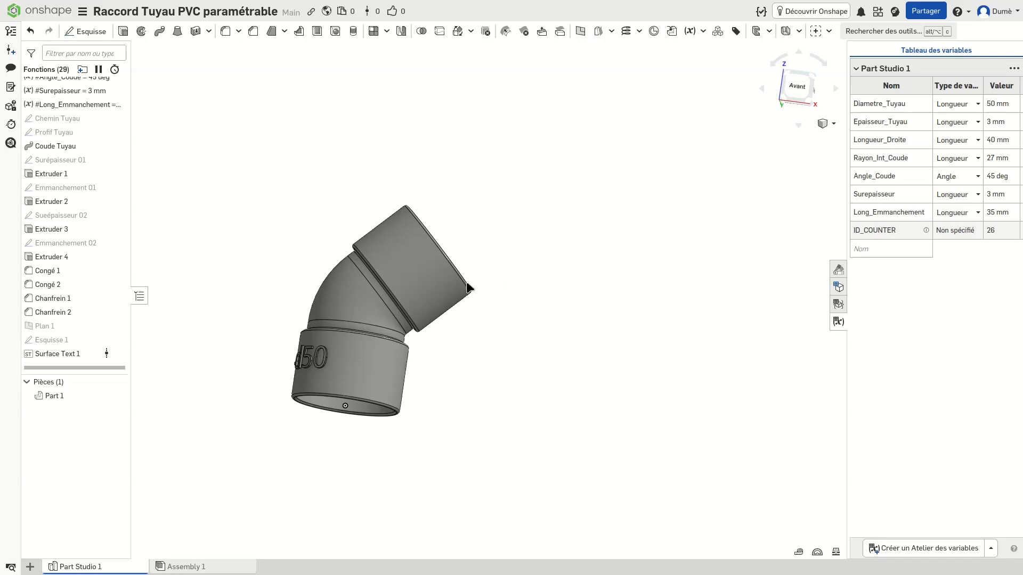
Examine the raised angle and diameter text wrapped around the elbow's lower socket from several angles
scroll(467, 288, "down", 2)
right_click_drag(441, 401, 411, 397)
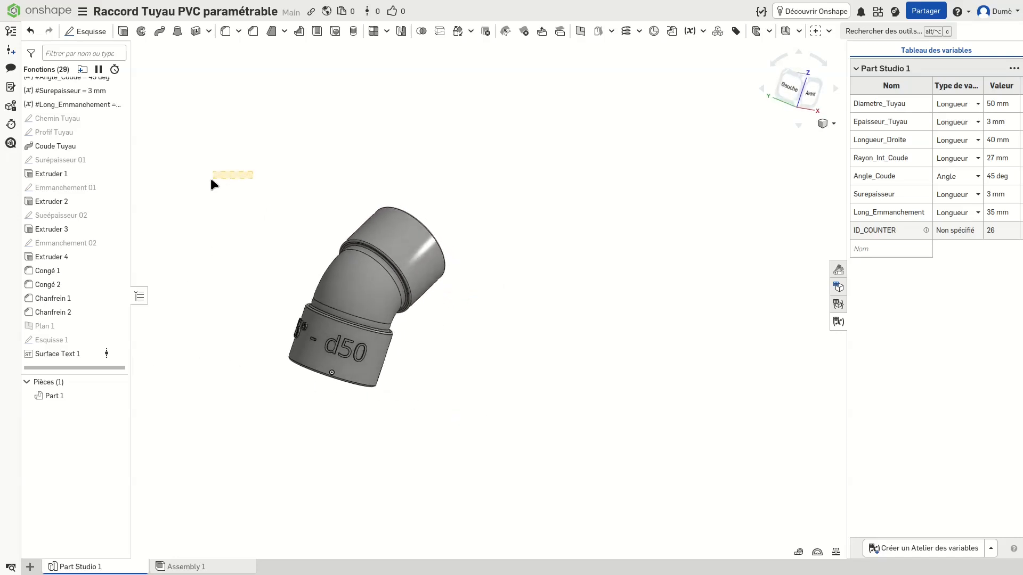
right_click_drag(245, 159, 180, 142)
right_click_drag(338, 415, 379, 410)
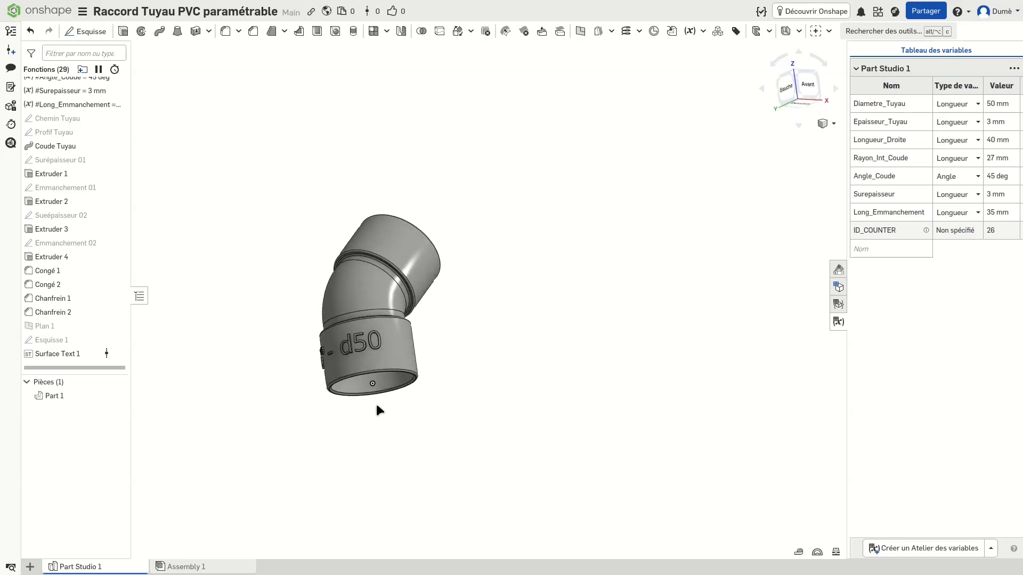
right_click_drag(491, 208, 536, 200)
right_click_drag(371, 128, 268, 108)
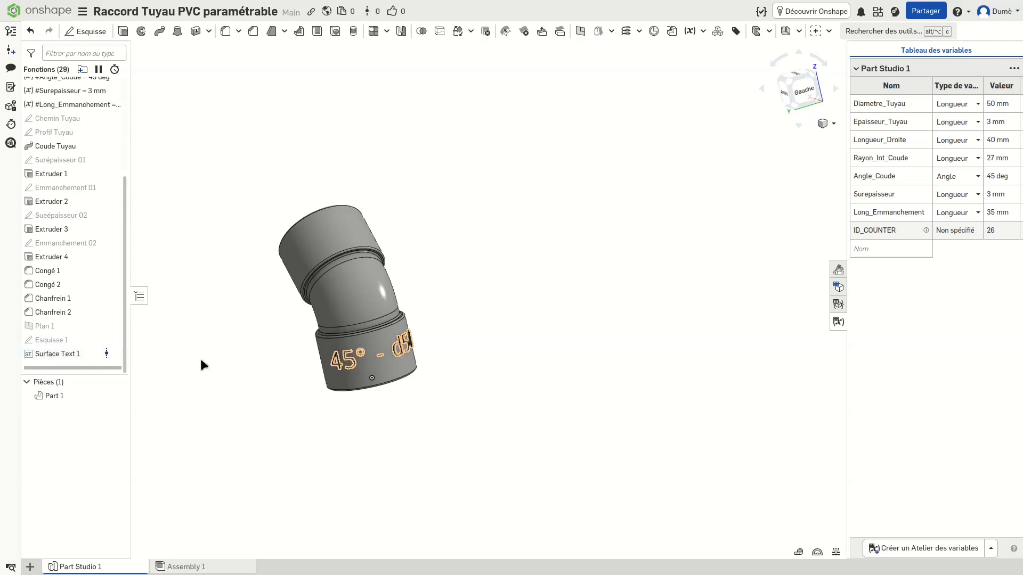
right_click_drag(279, 154, 305, 88)
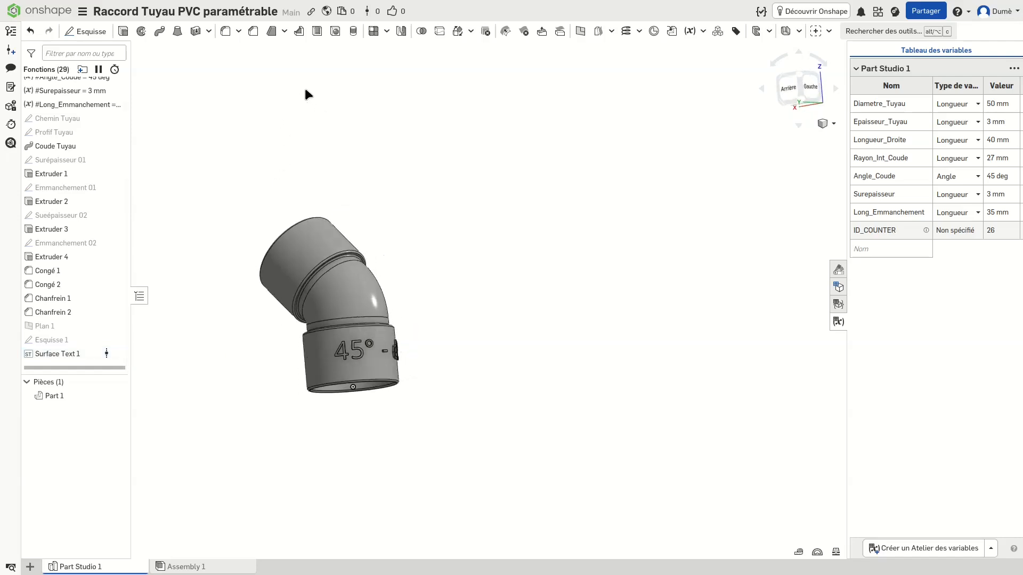
right_click_drag(437, 381, 354, 420)
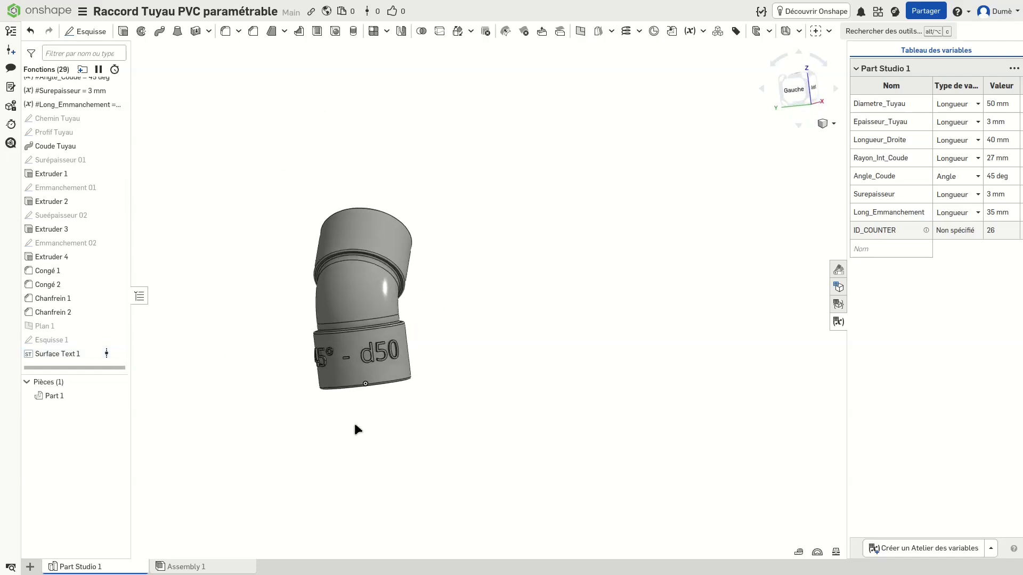
Inspect the offset definition of Plan 1 through the lower socket, leaving the plane unchanged
double_click(45, 326)
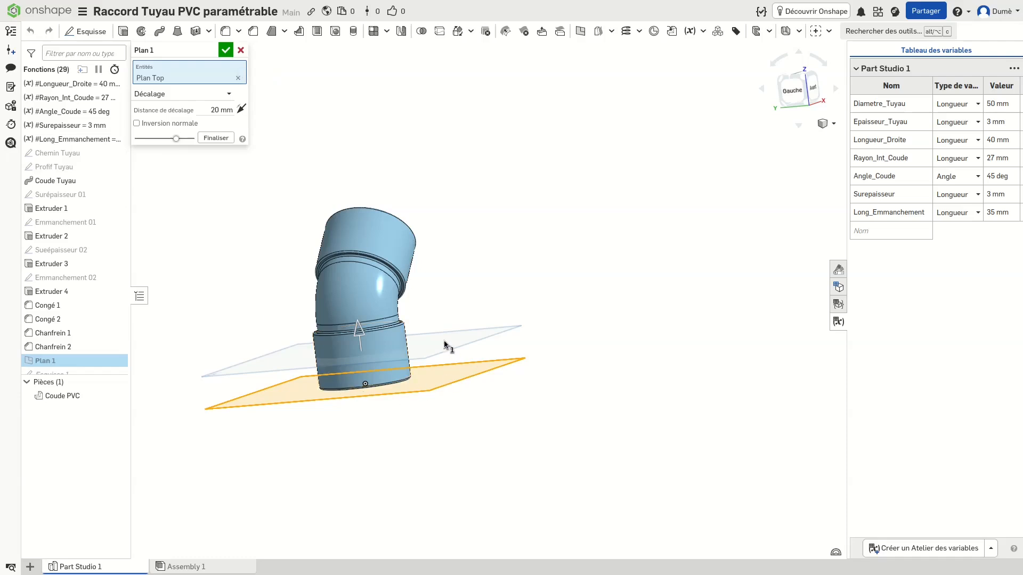
scroll(437, 407, "up", 2)
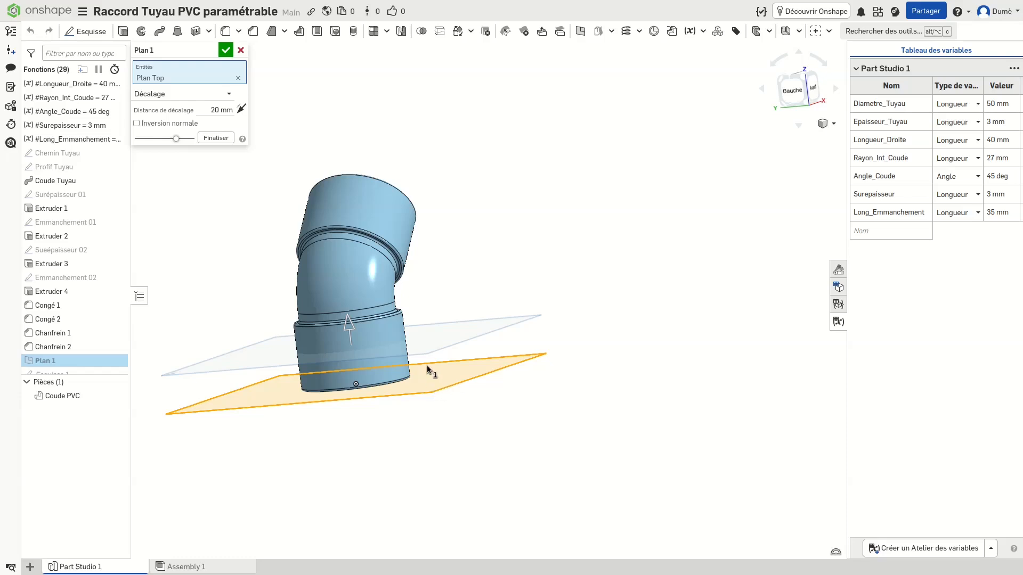
right_click_drag(466, 247, 438, 190)
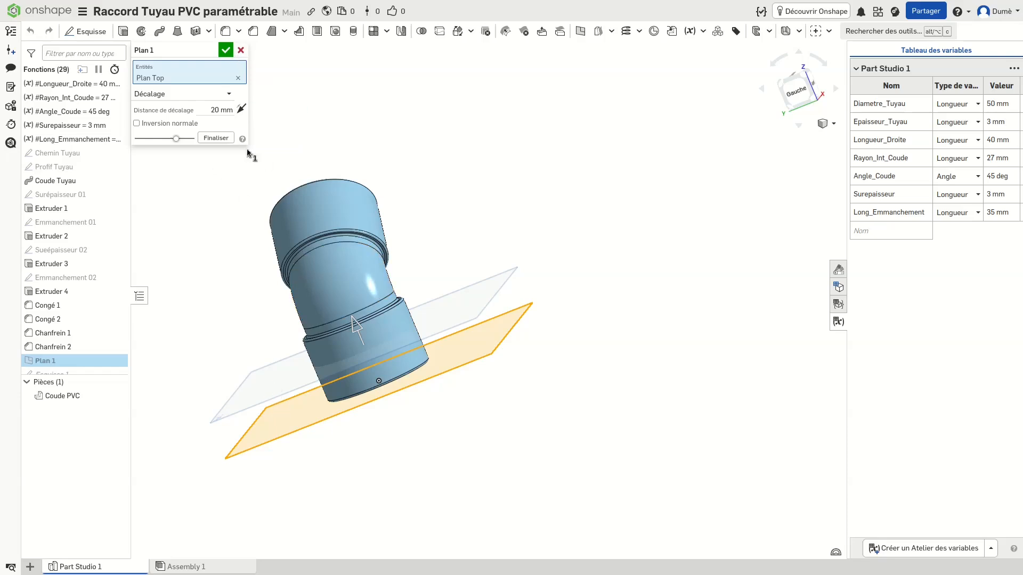
left_click(240, 50)
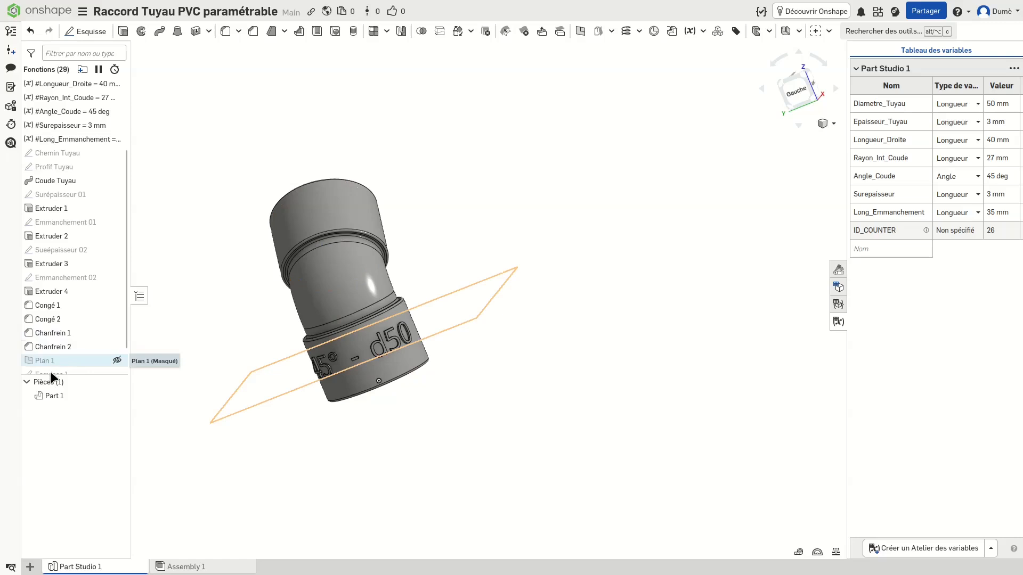
Show Plan 1 and review the actions available on it, including creating a new sketch, without choosing any
left_click(117, 361)
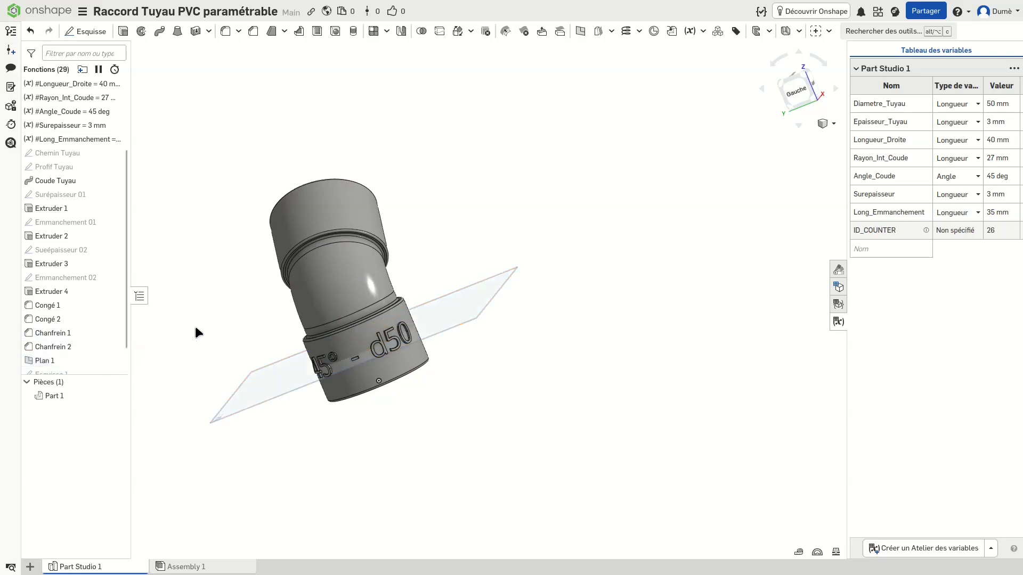
scroll(194, 331, "down", 2)
right_click_drag(418, 249, 431, 279)
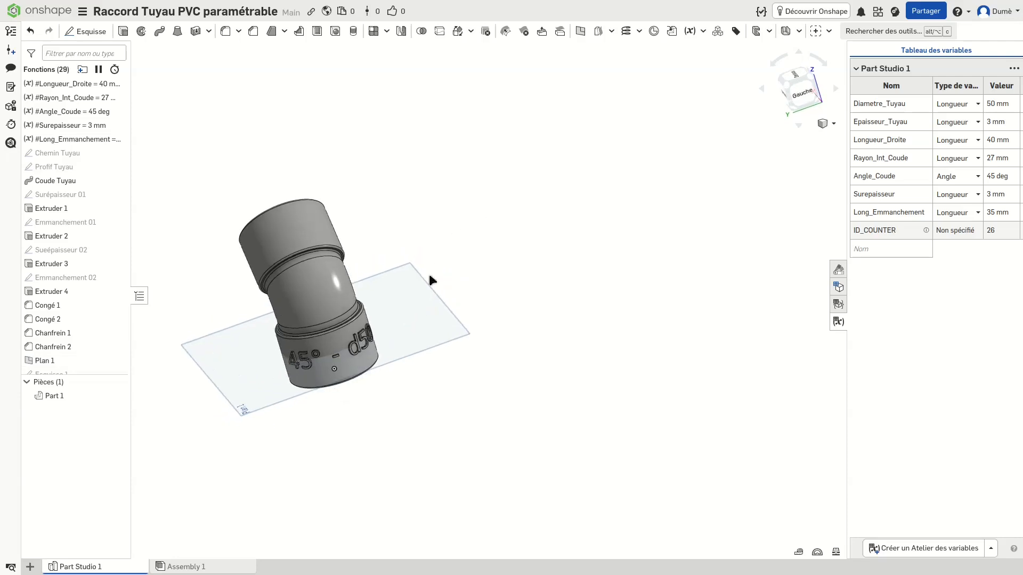
right_click(403, 313)
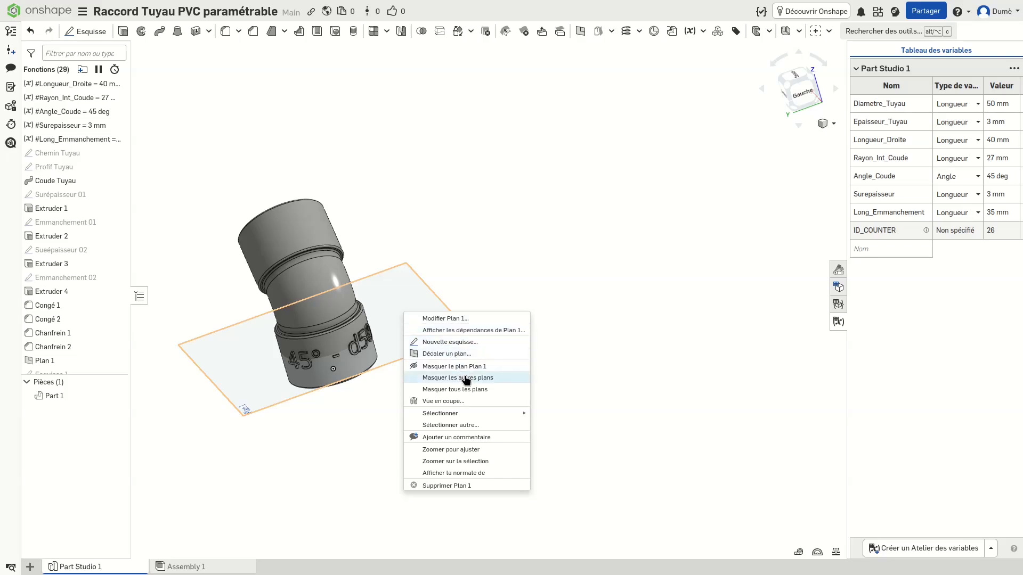
mouse_move(477, 416)
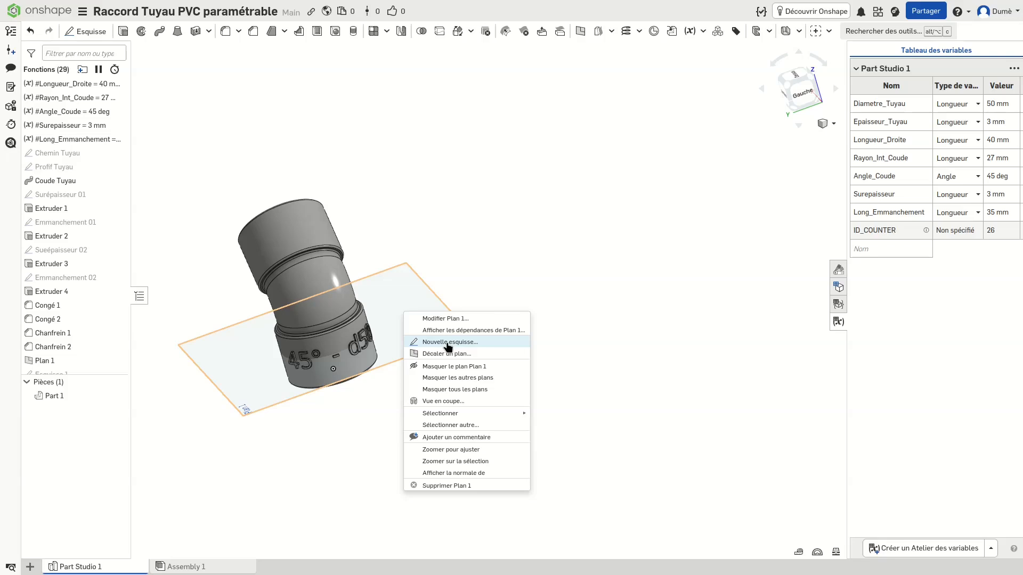
left_click(504, 238)
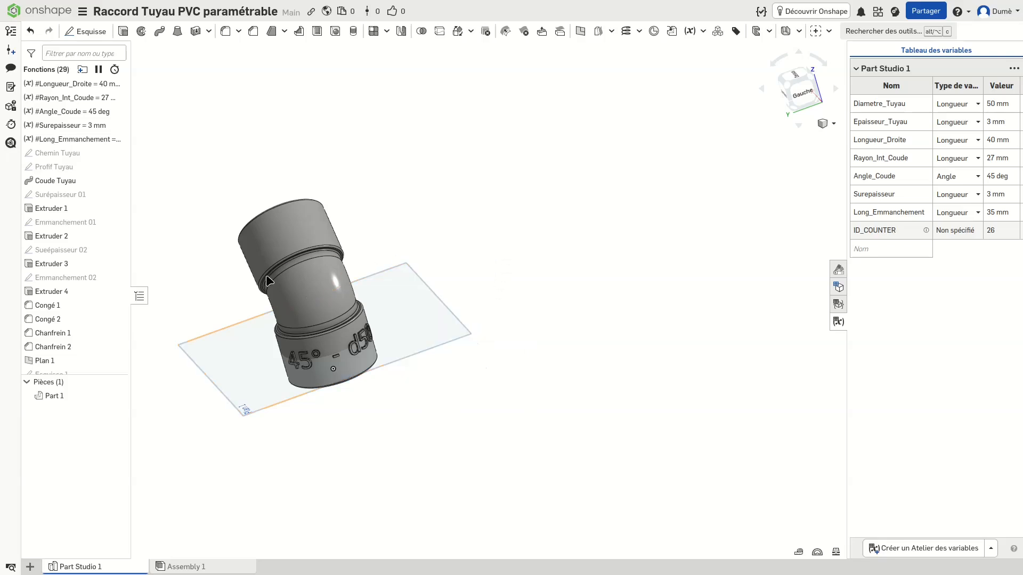
Inspect the Esquisse 1 circle drawn on Plan 1 around the lower socket, leaving the sketch unchanged
scroll(282, 373, "up", 3)
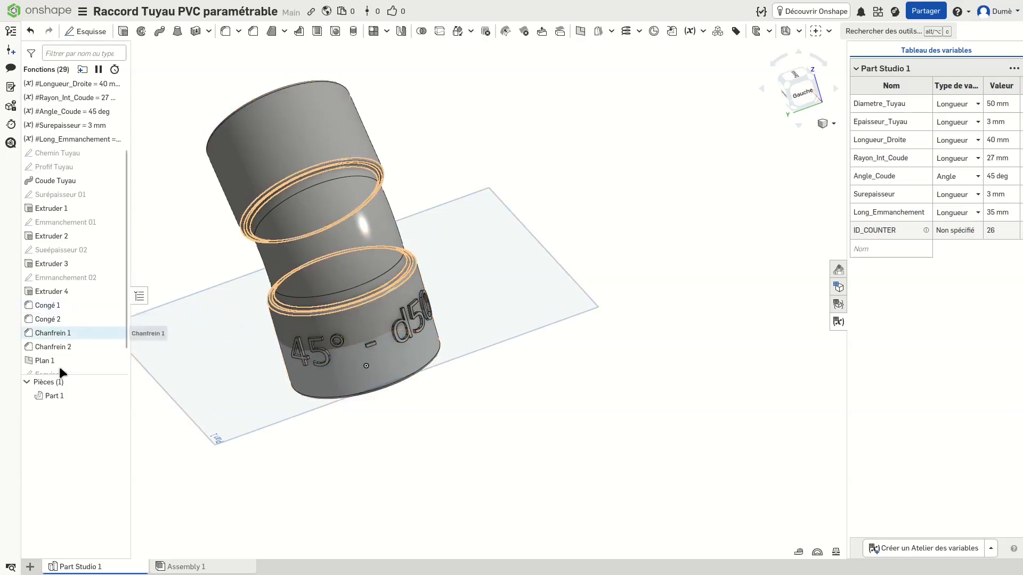
scroll(41, 360, "down", 1)
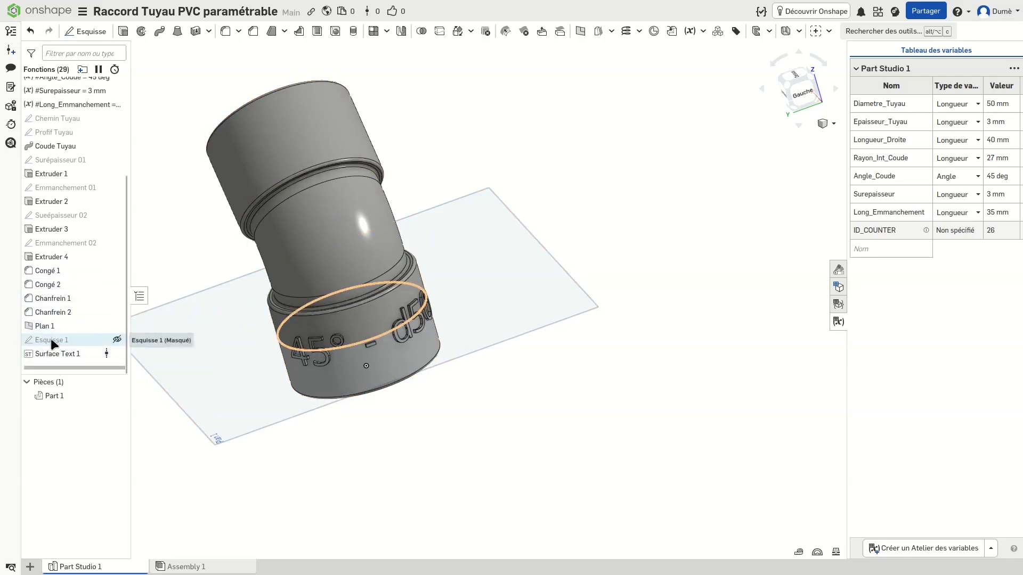
double_click(59, 338)
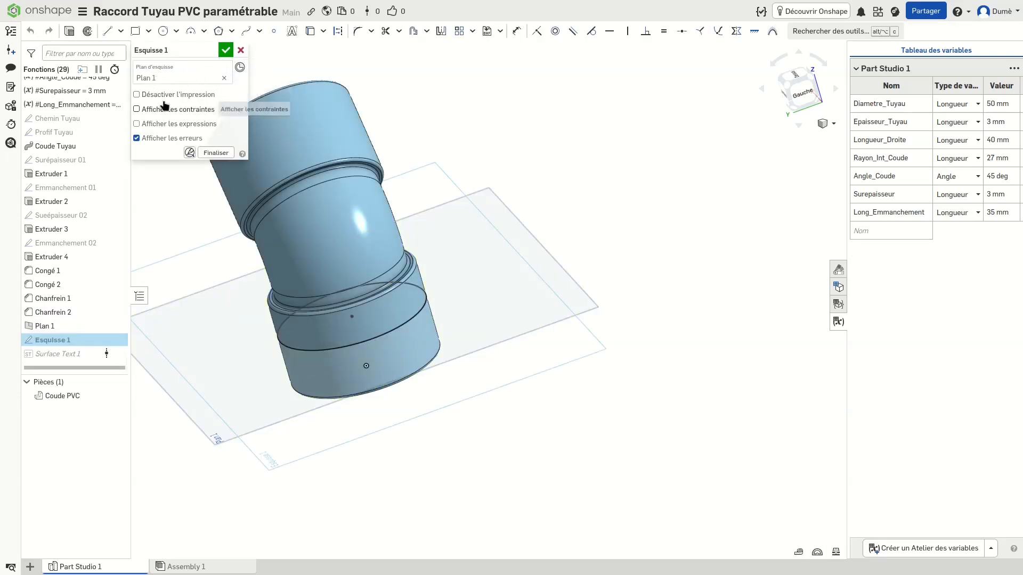
left_click(241, 50)
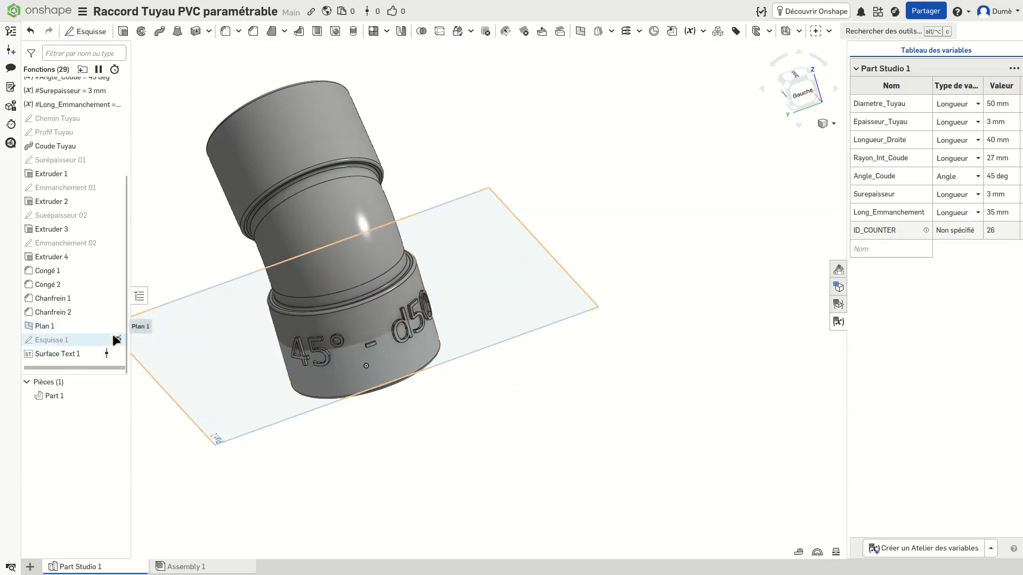
Show Esquisse 1, hide Plan 1, and examine the circle around the lower socket, finishing in the front view
left_click(117, 339)
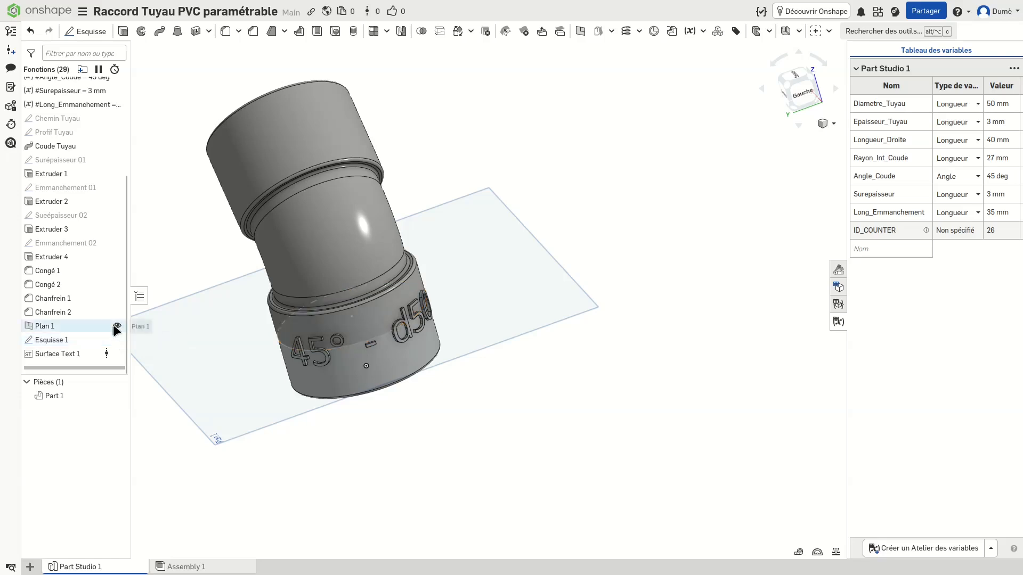
left_click(117, 326)
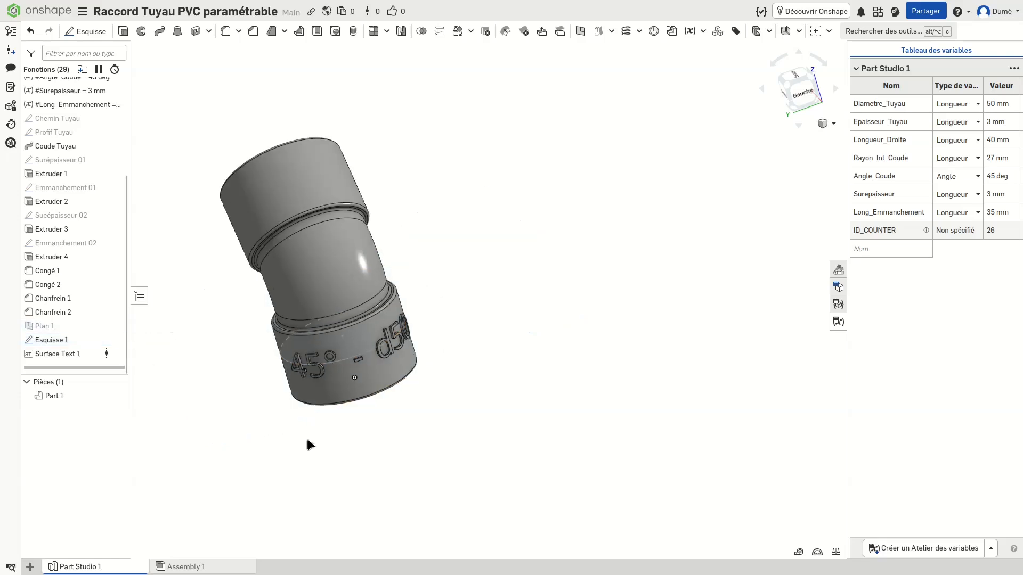
right_click_drag(481, 397, 454, 262)
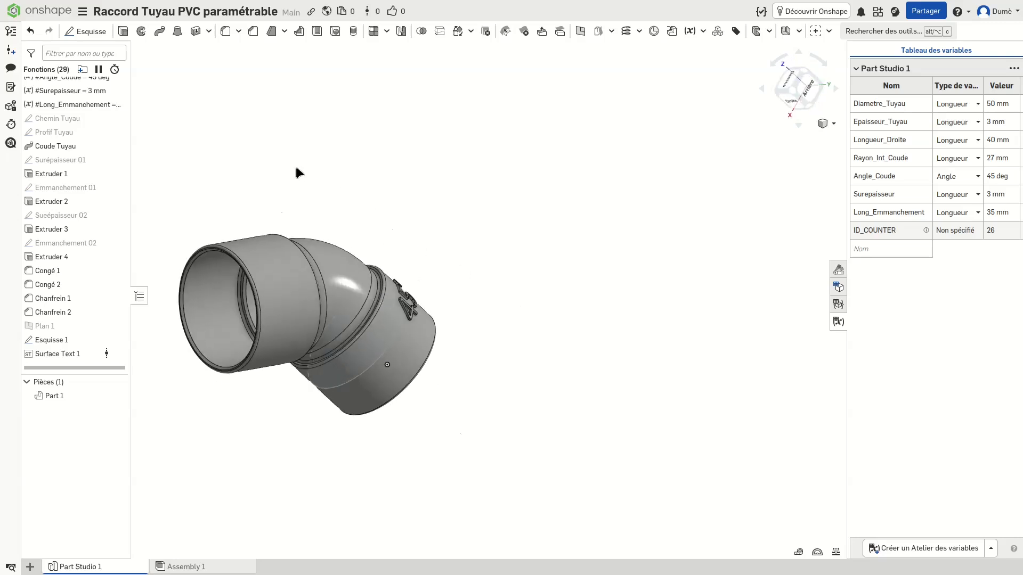
right_click_drag(361, 155, 411, 159)
right_click_drag(171, 221, 158, 249)
right_click_drag(203, 463, 240, 510)
middle_click_drag(379, 375, 568, 379)
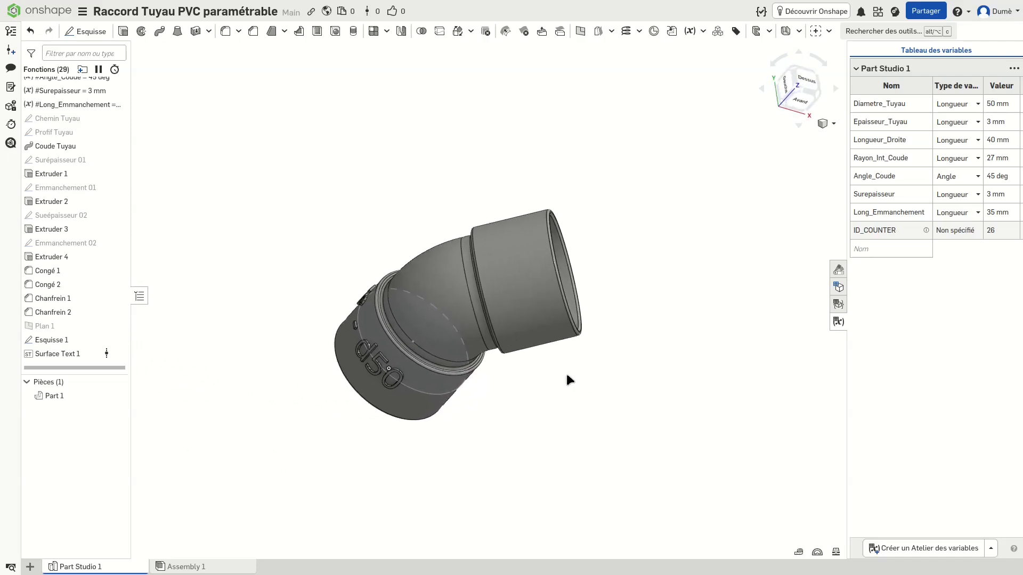
left_click(801, 98)
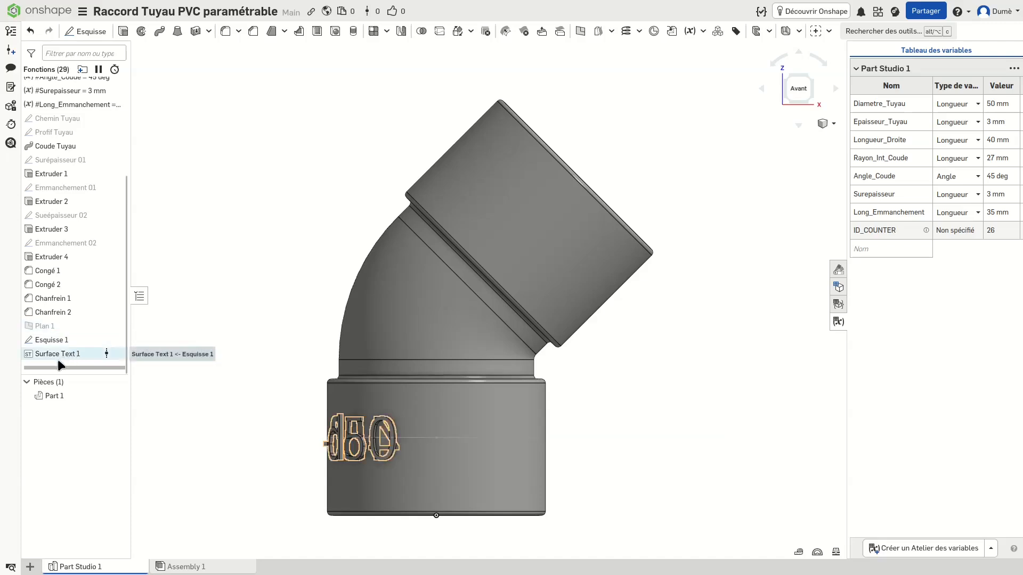
Review the available custom features and open the Surface Text 1 feature for editing
left_click(829, 31)
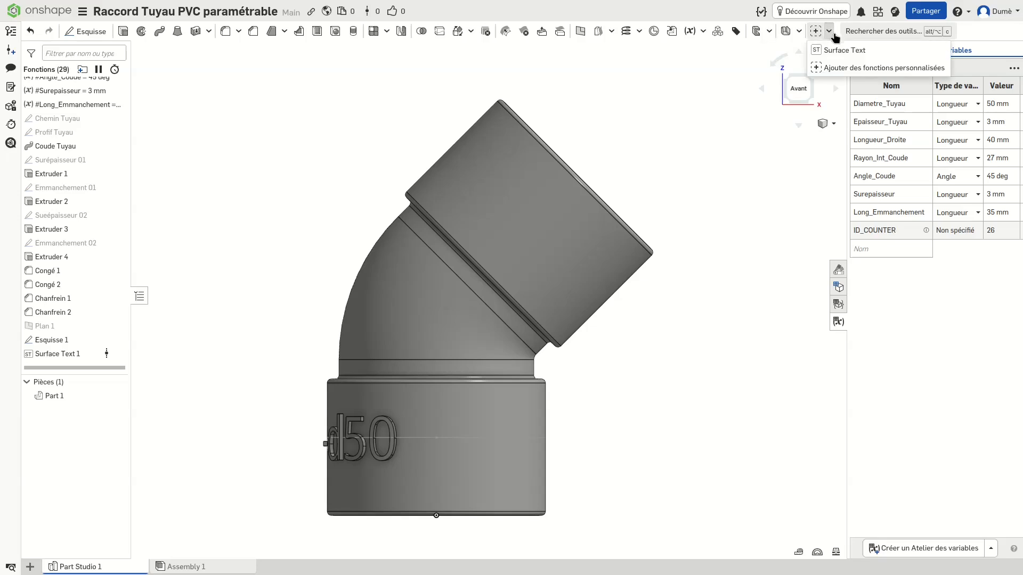
left_click(45, 354)
double_click(100, 350)
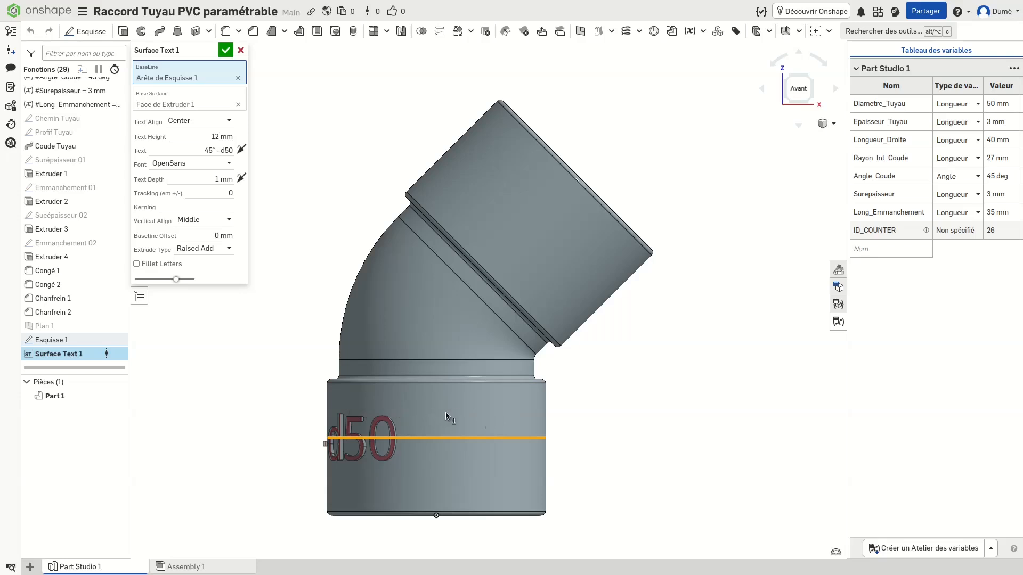
Examine the Esquisse 1 baseline circle and the raised marking around the lower socket from several angles
scroll(594, 424, "down", 1)
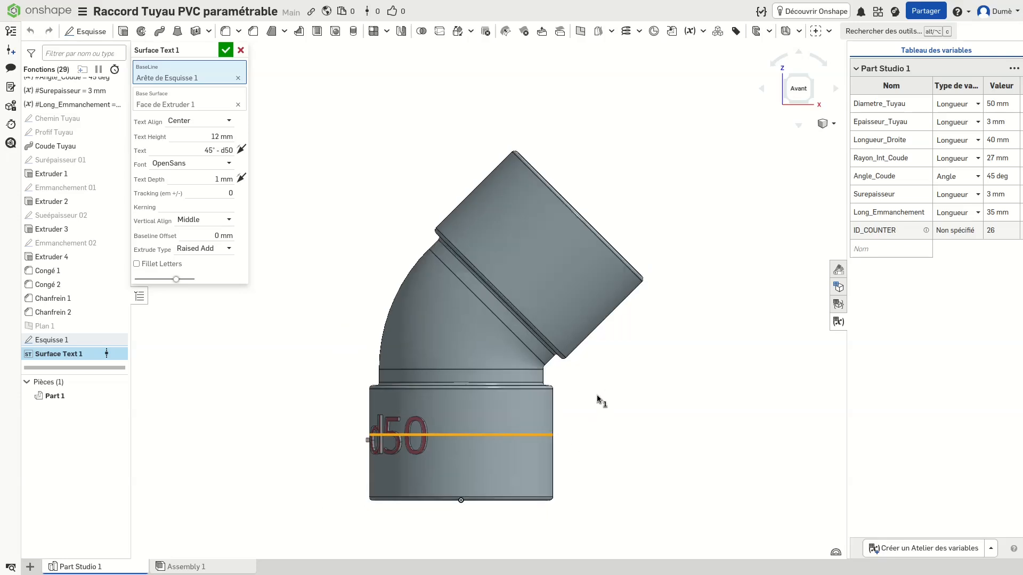
right_click_drag(597, 392, 637, 421)
right_click_drag(646, 420, 661, 427)
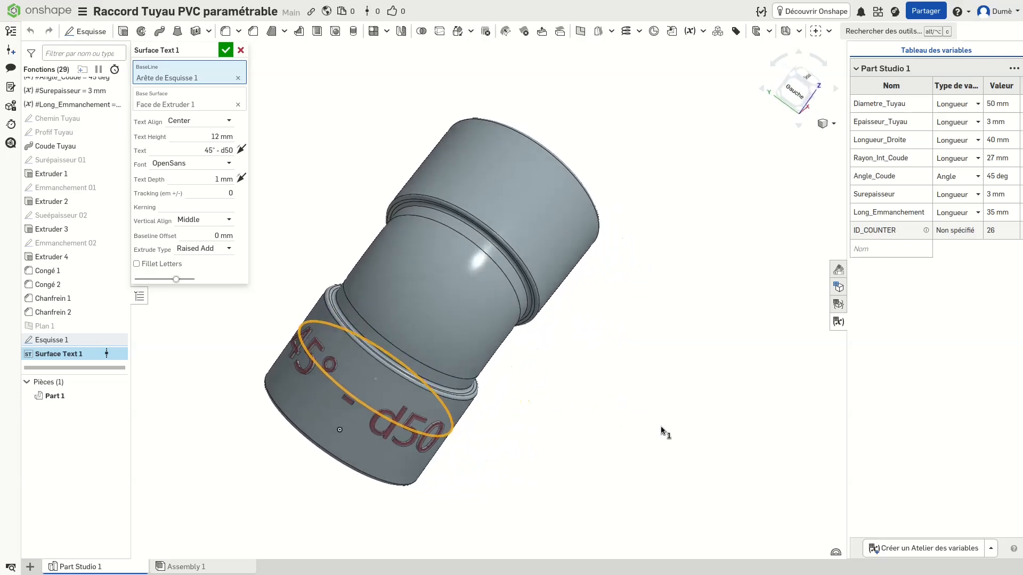
right_click_drag(289, 223, 283, 228)
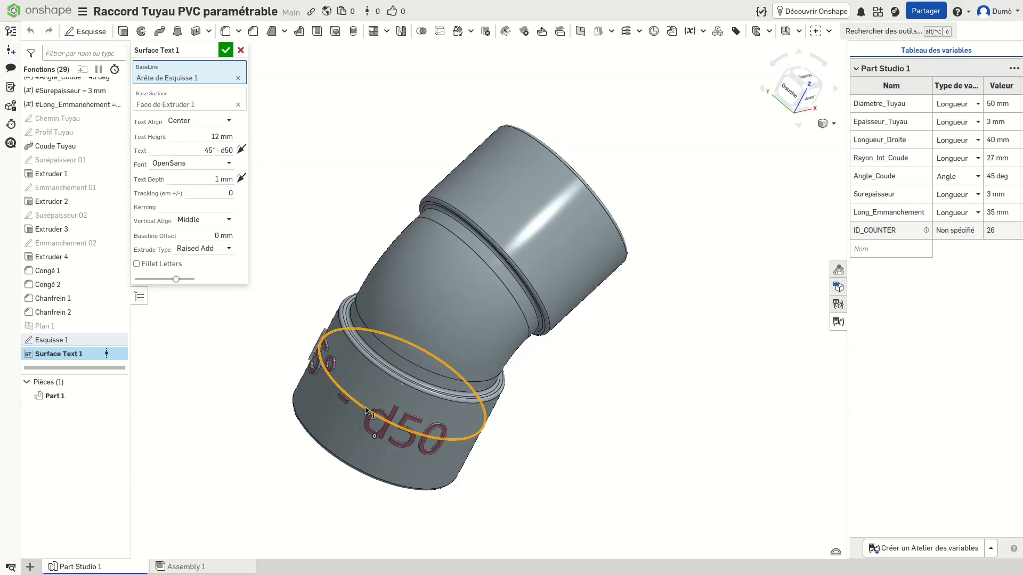
right_click_drag(569, 364, 436, 382)
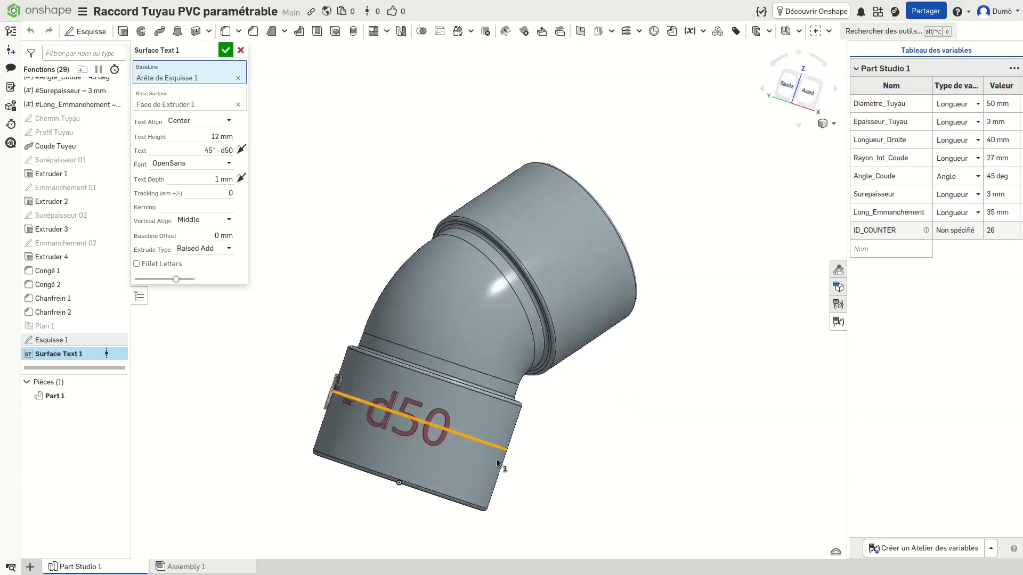
right_click_drag(228, 352, 310, 333)
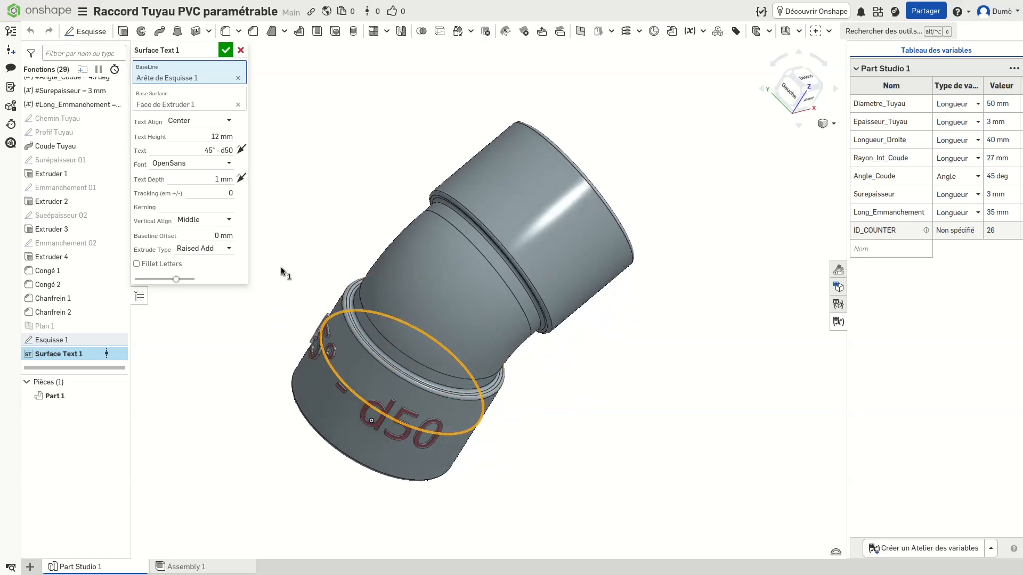
right_click_drag(506, 96, 454, 61)
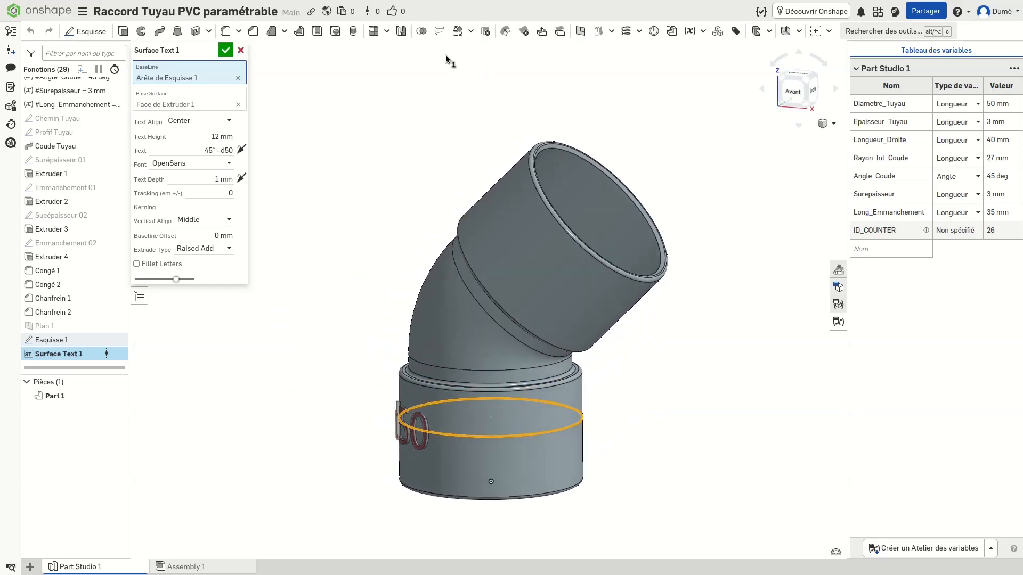
right_click_drag(420, 132, 533, 121)
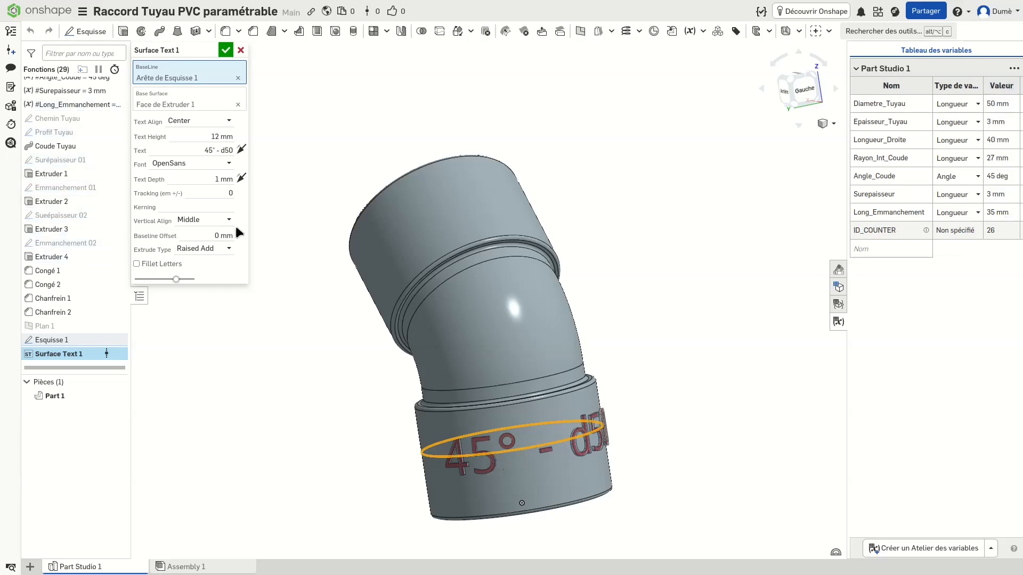
Inspect the expression behind the marking's text and its copy in the document description, leaving both unchanged
left_click(173, 148)
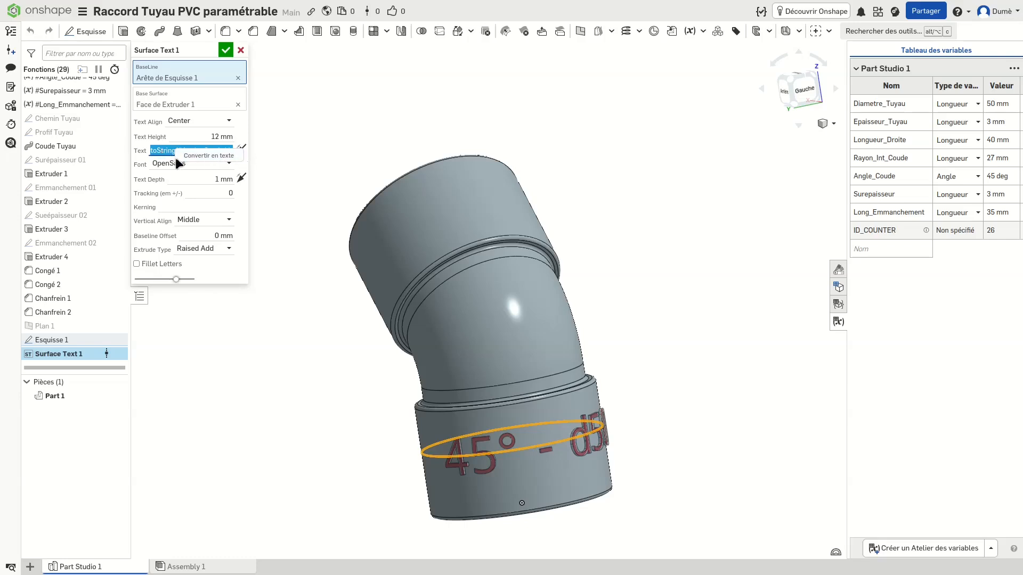
left_click(218, 155)
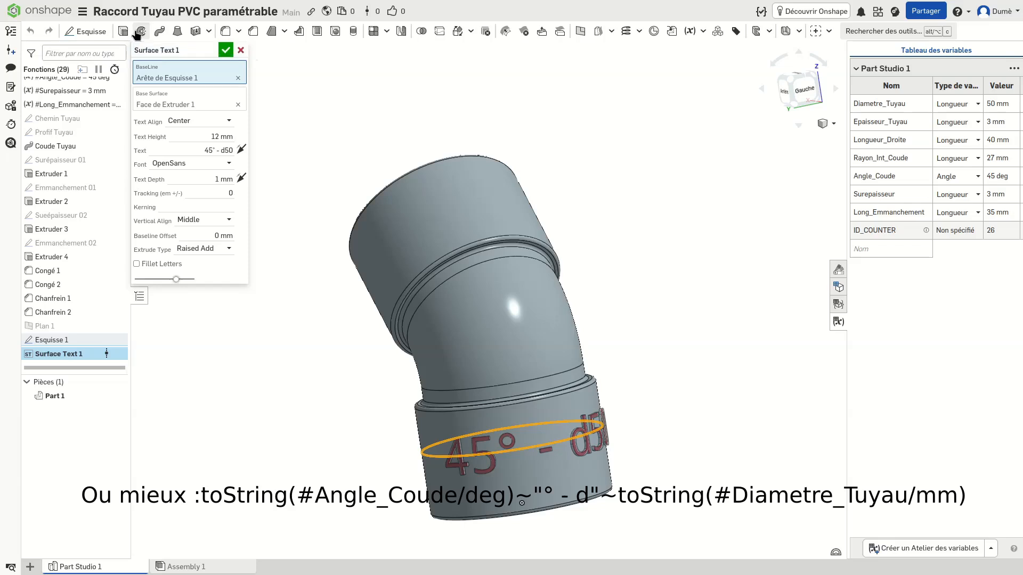
left_click(83, 11)
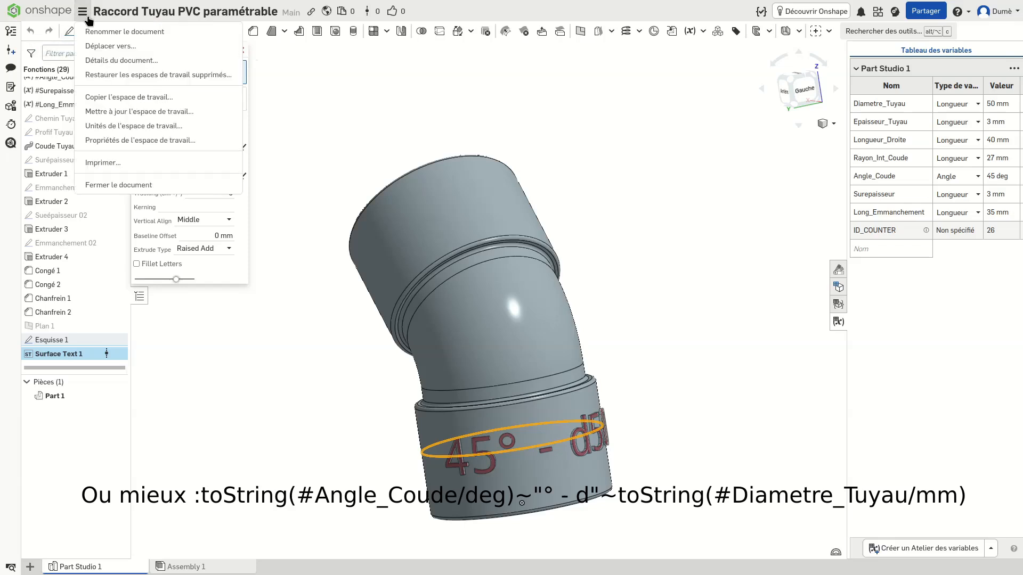
left_click(118, 59)
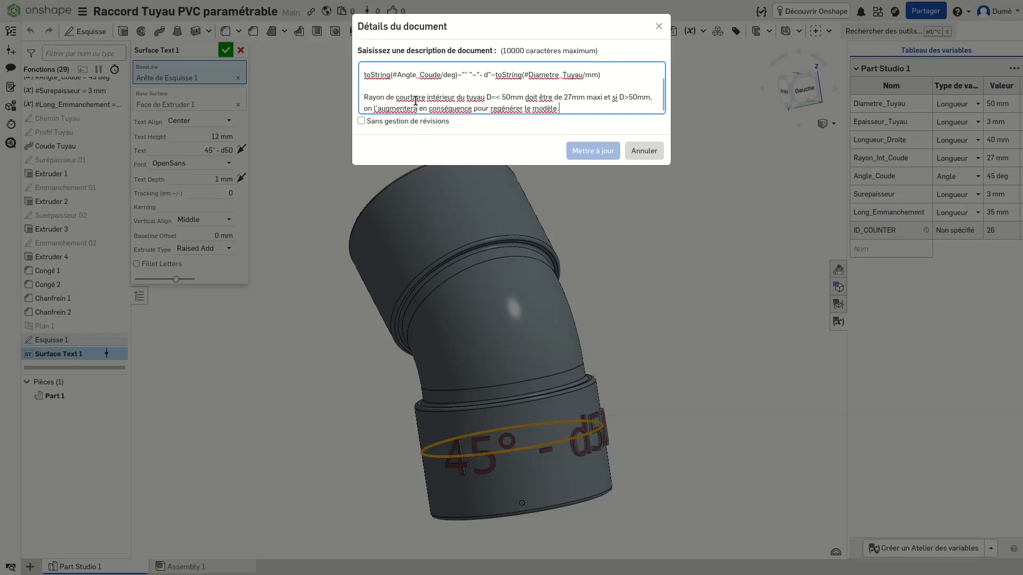
scroll(415, 98, "up", 1)
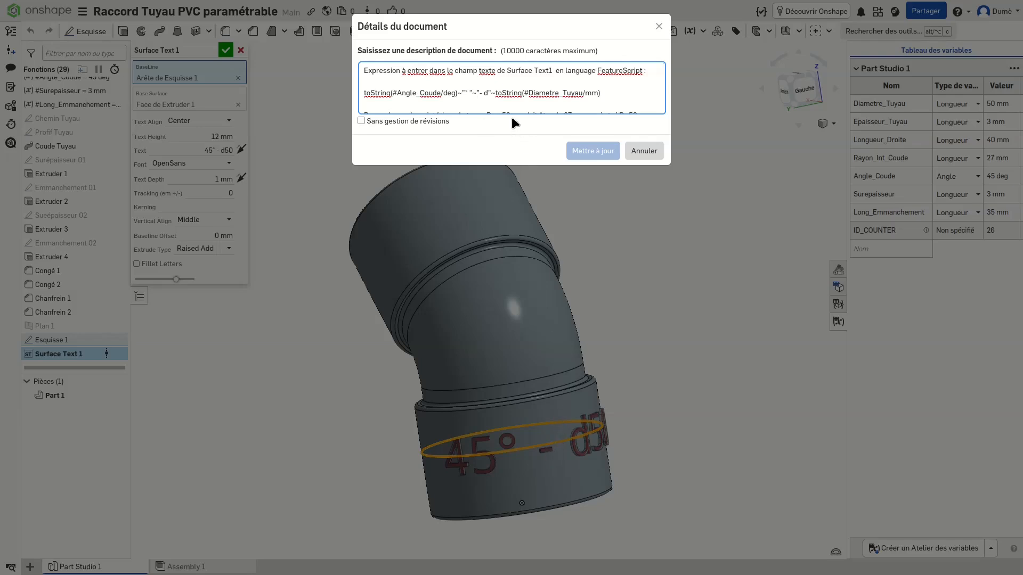
left_click(483, 94)
type("-")
scroll(600, 89, "down", 1)
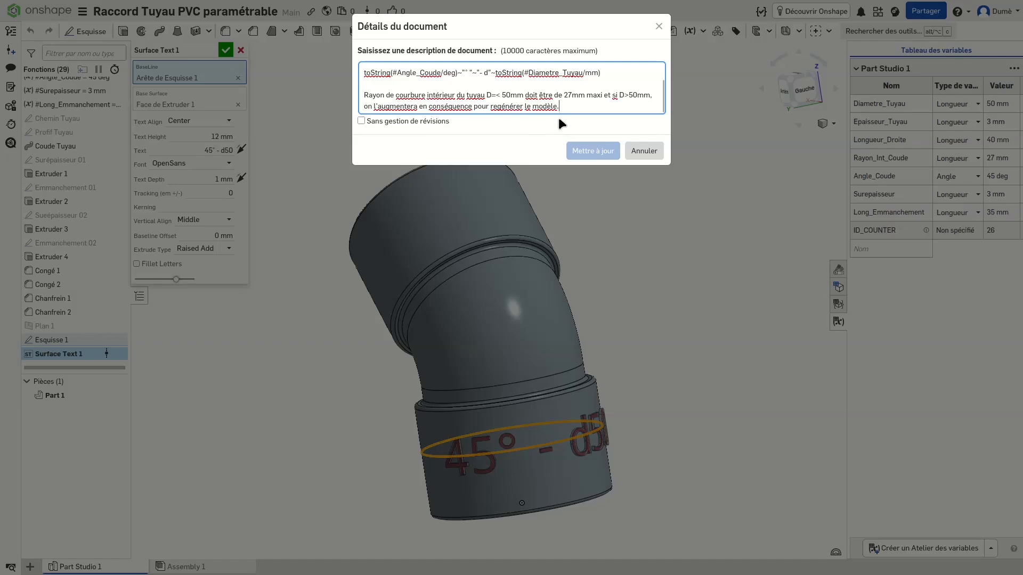
left_click(648, 154)
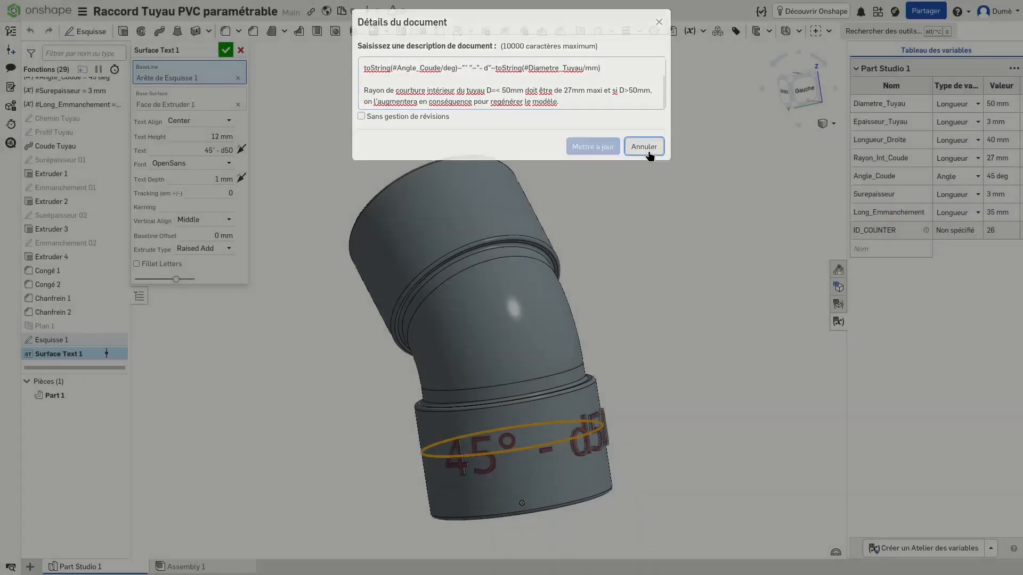
Recheck the text expression in Surface Text 1 and compare it with the marking on the lower socket
scroll(622, 291, "down", 3)
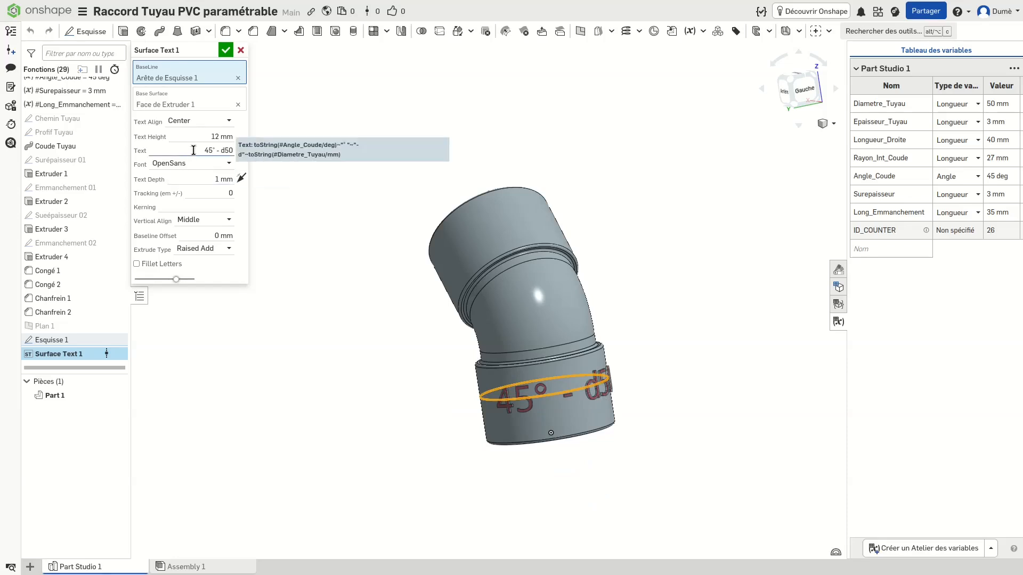
left_click(196, 150)
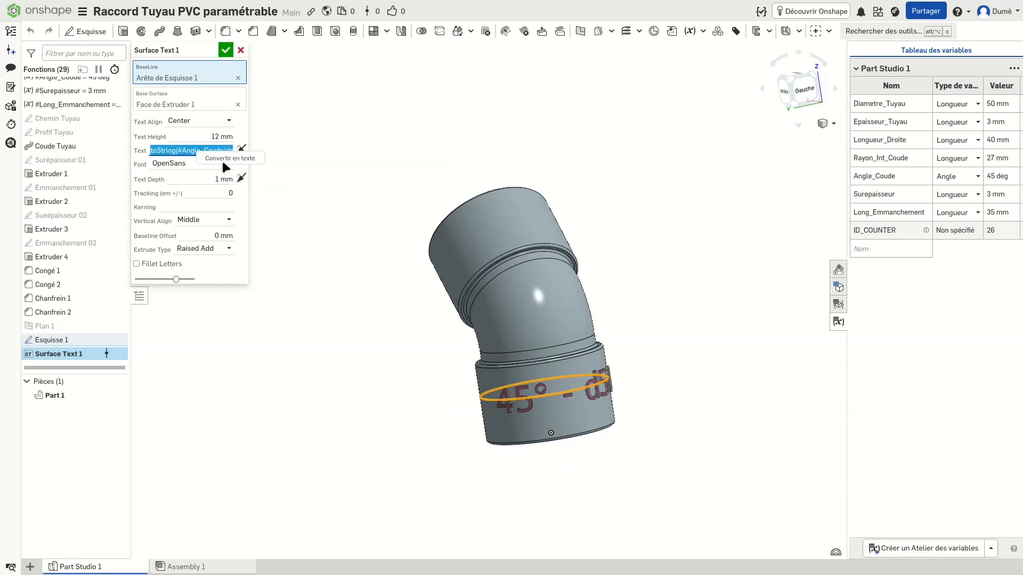
left_click(318, 108)
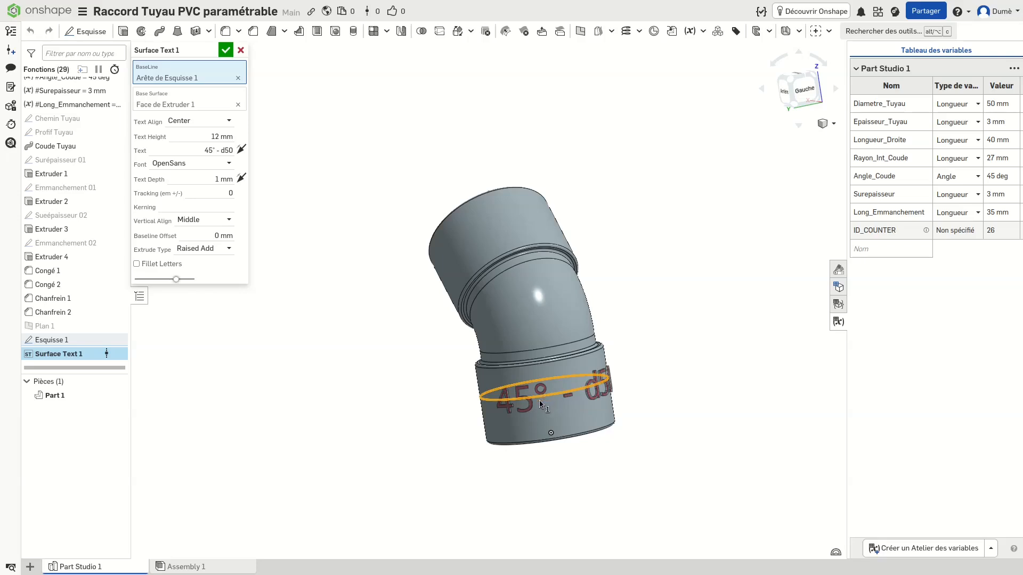
scroll(539, 403, "up", 8)
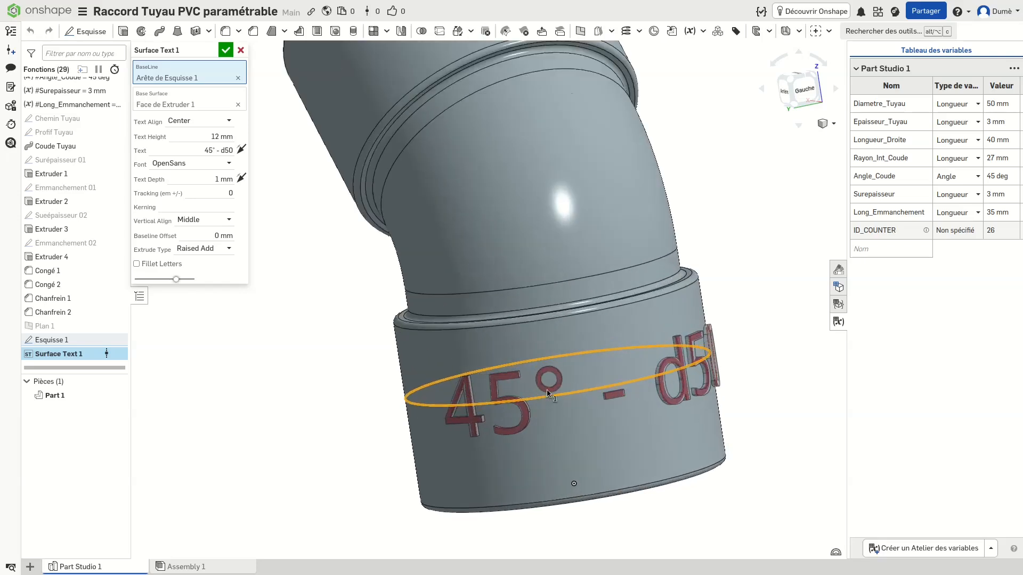
Review the vertical alignment and extrude type options of the surface text, keeping Middle and Raised Add
left_click(230, 218)
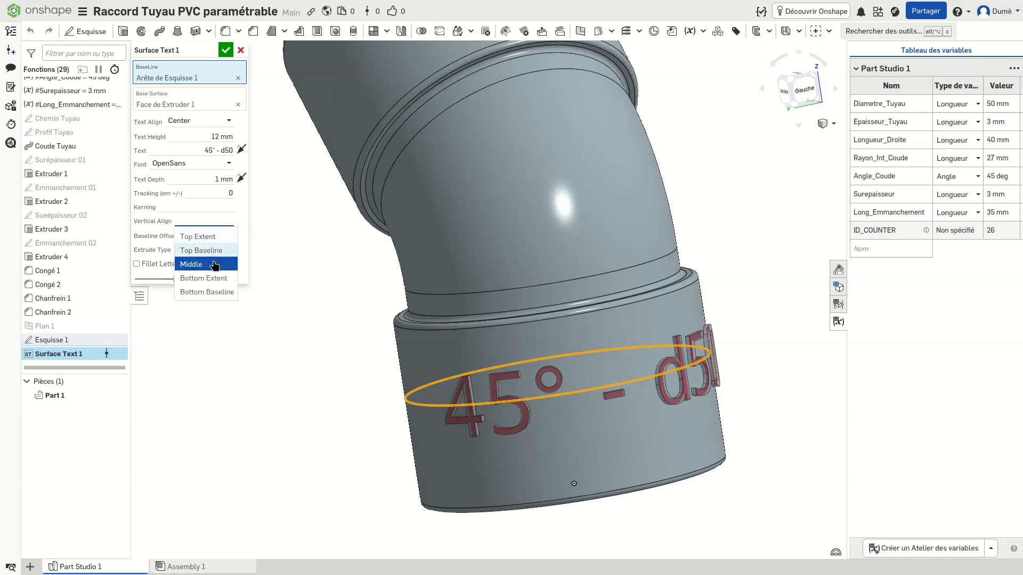
left_click(273, 212)
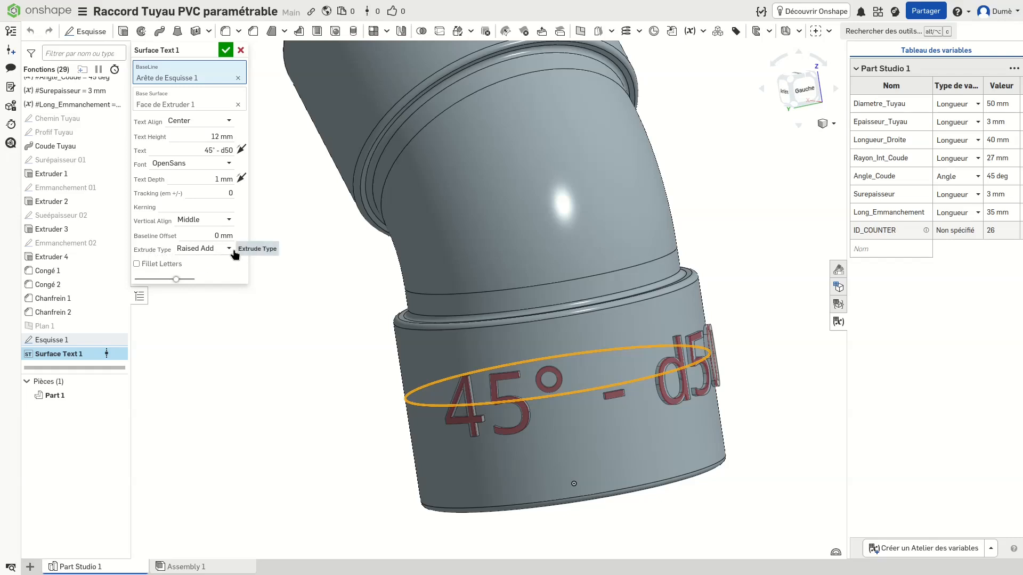
right_click_drag(367, 437, 373, 390)
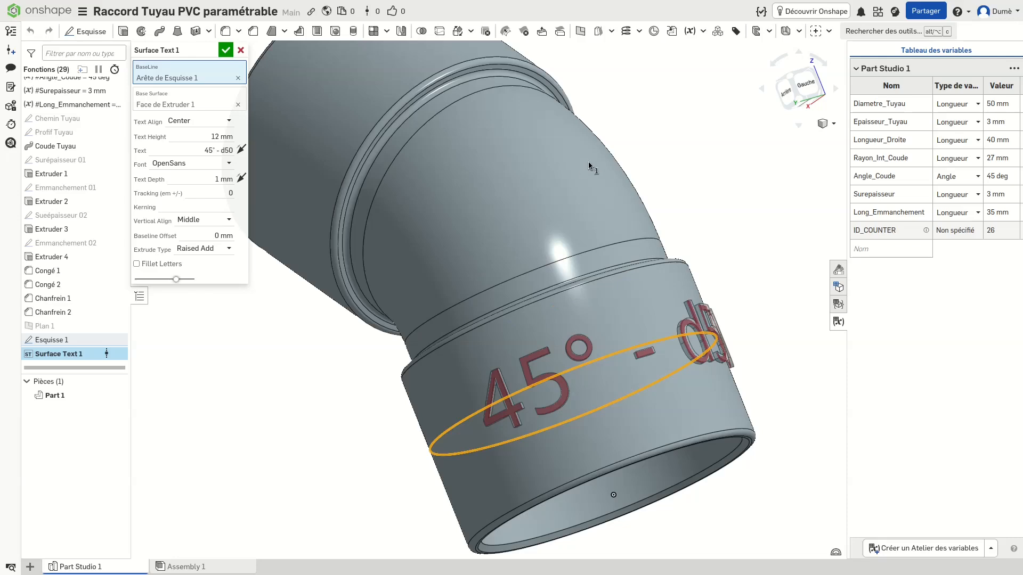
right_click_drag(596, 154, 369, 175)
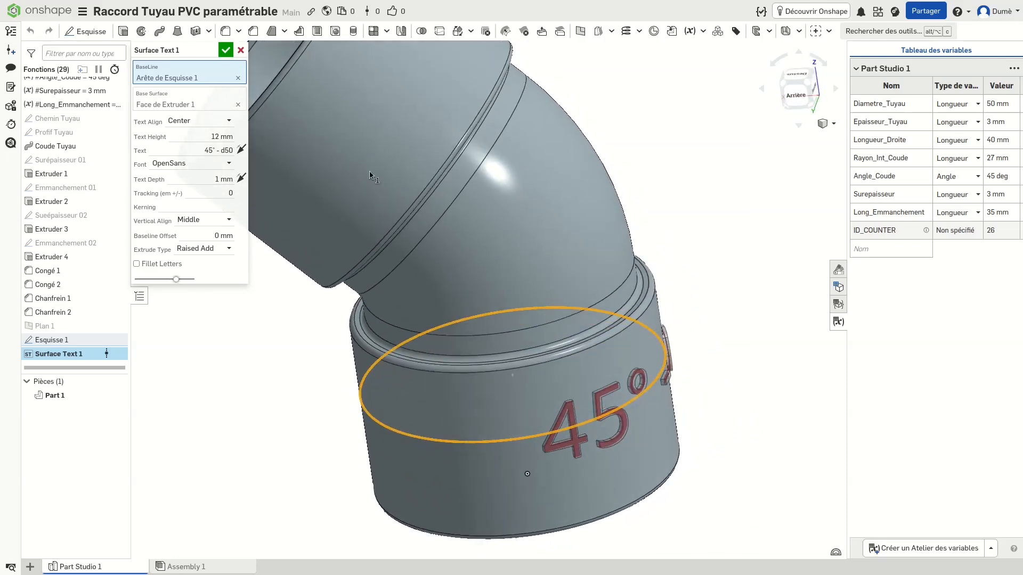
left_click(233, 249)
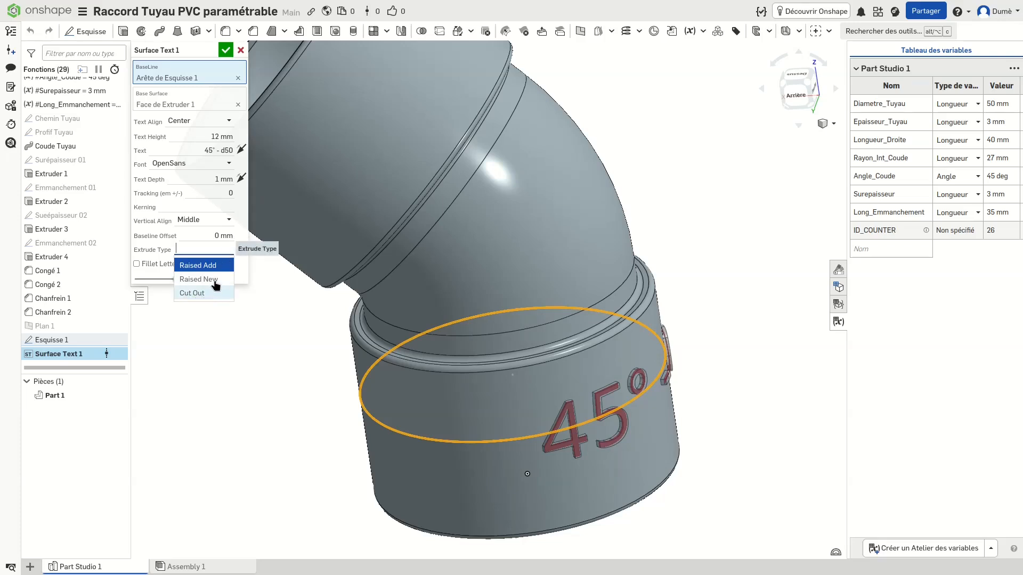
left_click(279, 355)
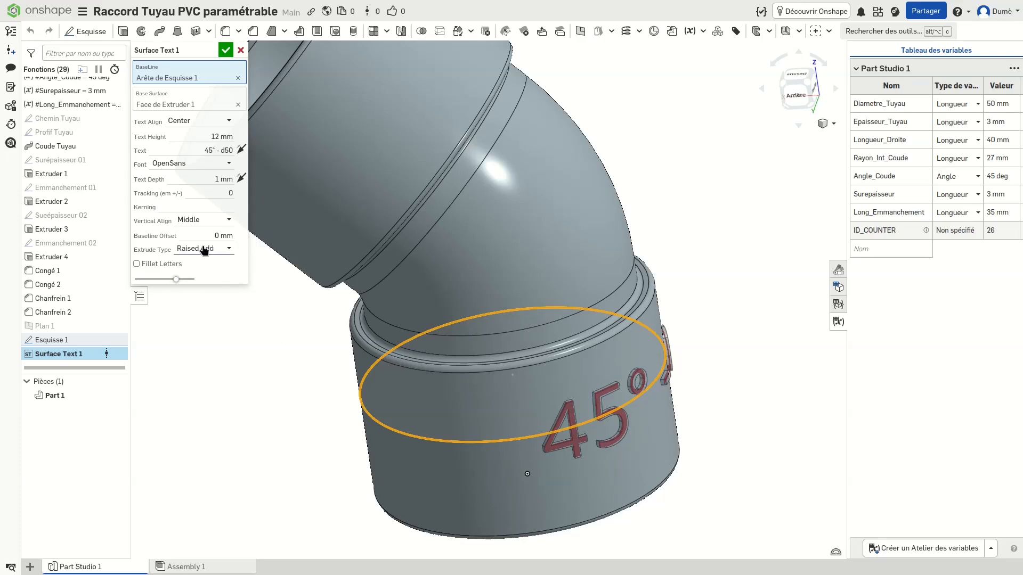
Examine the raised lettering up close and around the socket, and close Surface Text 1 with its settings accepted
scroll(522, 446, "down", 1)
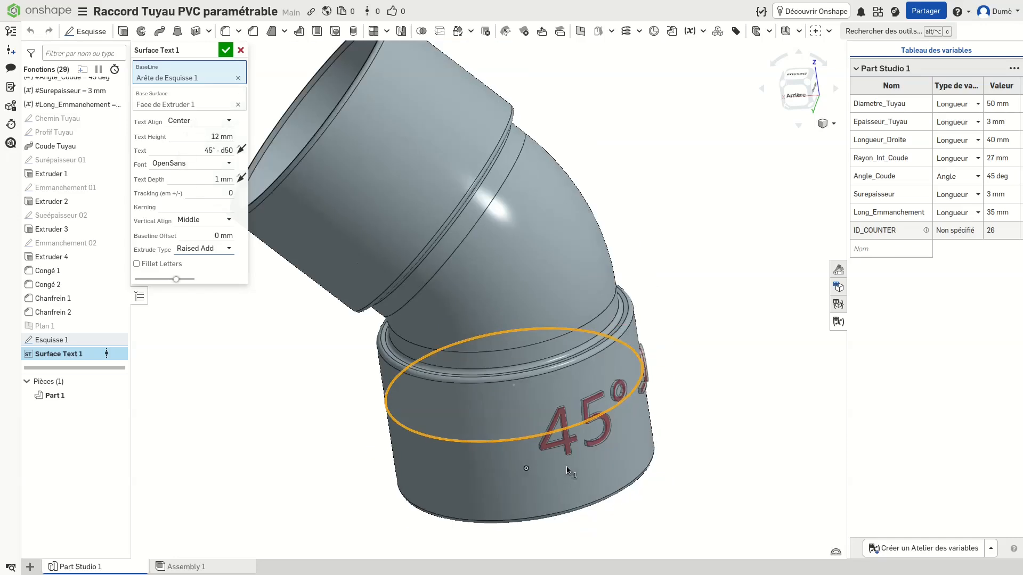
scroll(565, 463, "up", 2)
scroll(563, 459, "up", 1)
right_click_drag(560, 456, 523, 435)
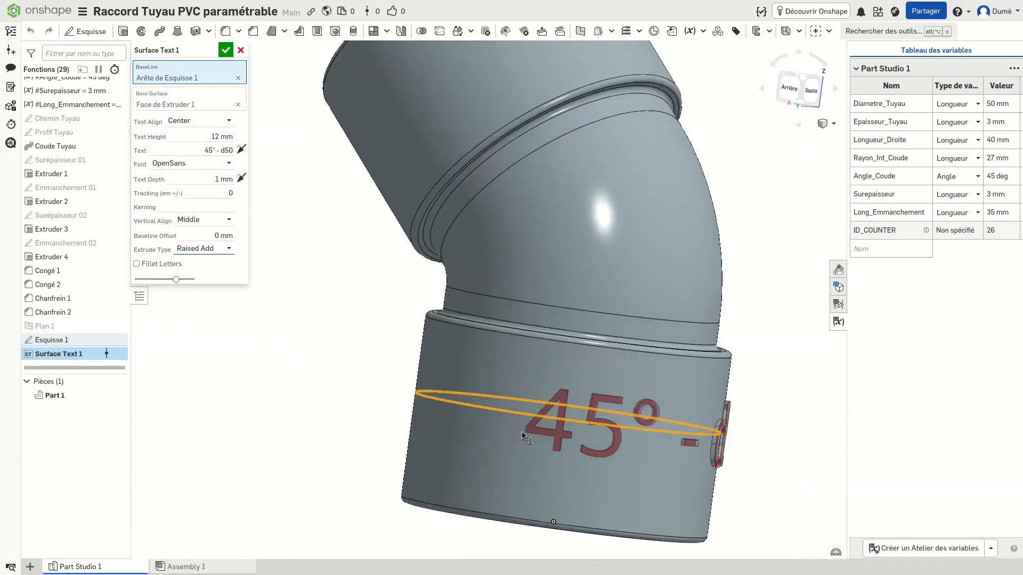
scroll(522, 434, "down", 5)
right_click_drag(655, 362, 624, 355)
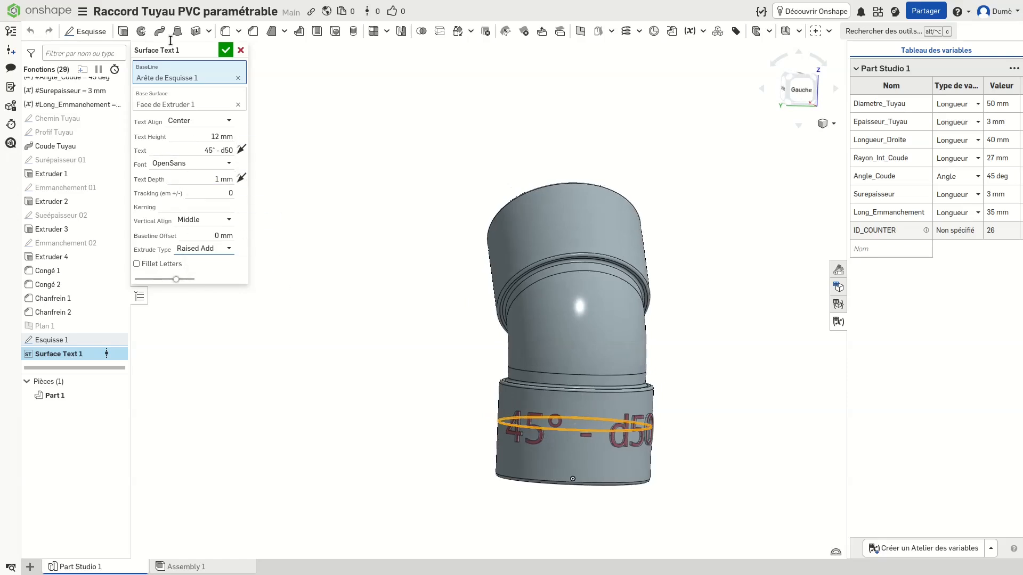
left_click(225, 51)
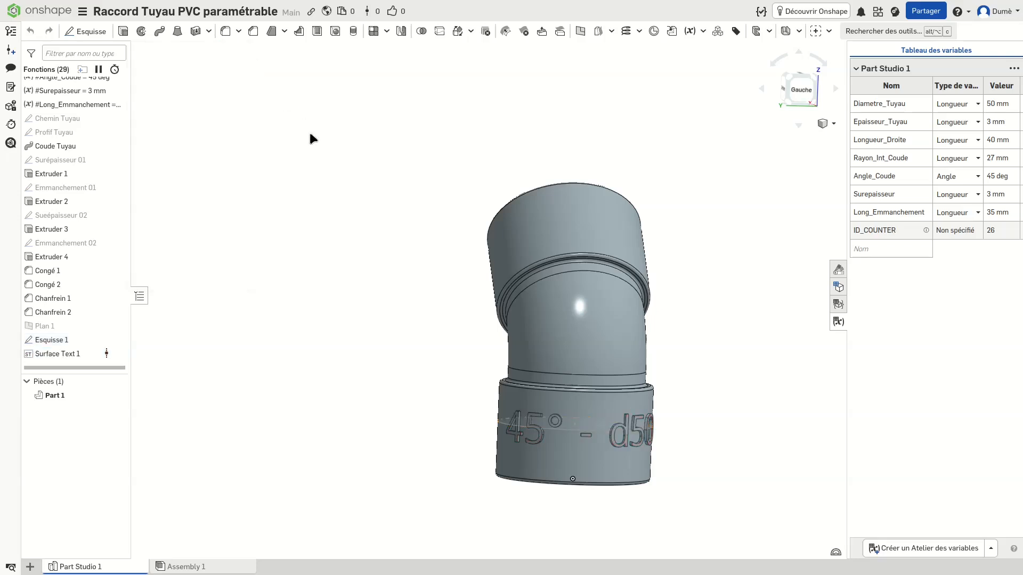
Hide Esquisse 1 and examine the raised marking on the elbow from several angles
scroll(654, 444, "down", 3)
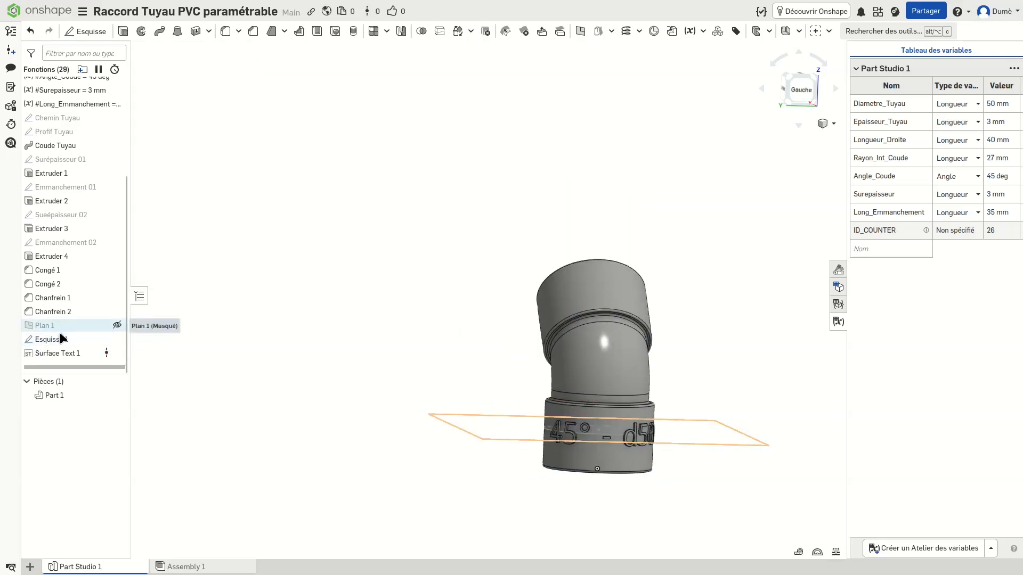
left_click(117, 339)
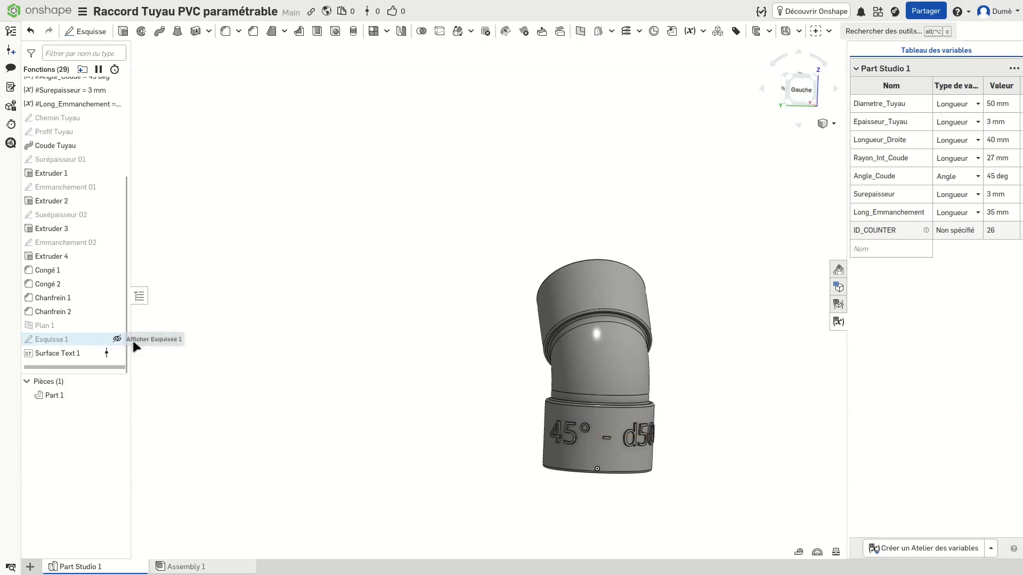
right_click_drag(613, 476, 642, 468)
right_click_drag(544, 233, 440, 167)
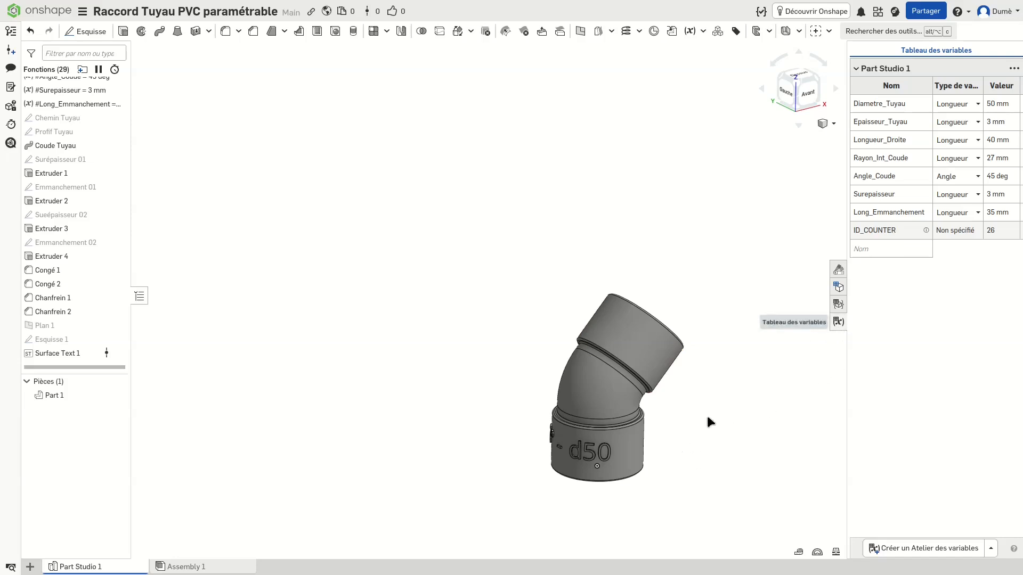
right_click_drag(683, 436, 642, 304)
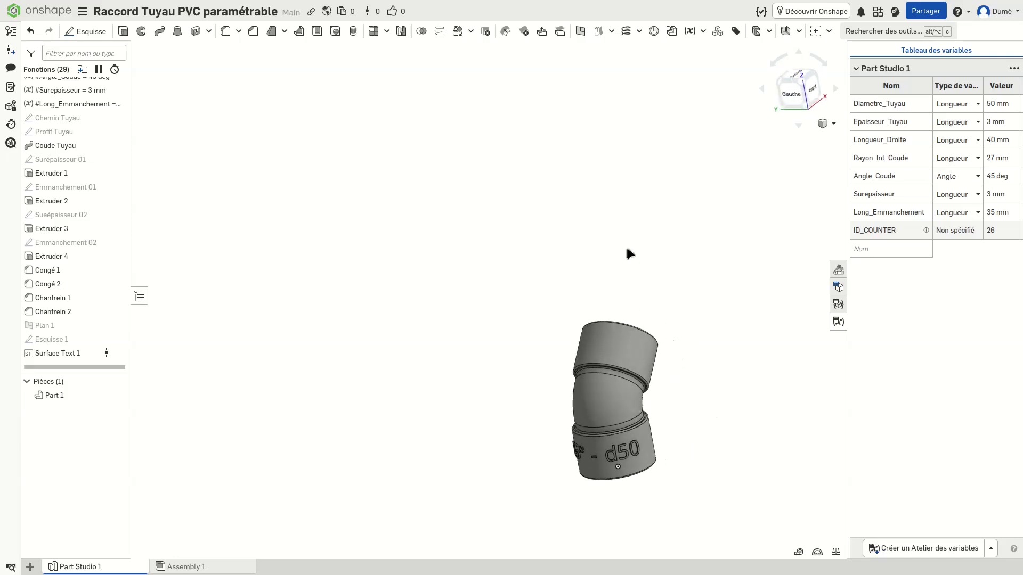
right_click_drag(623, 238, 660, 211)
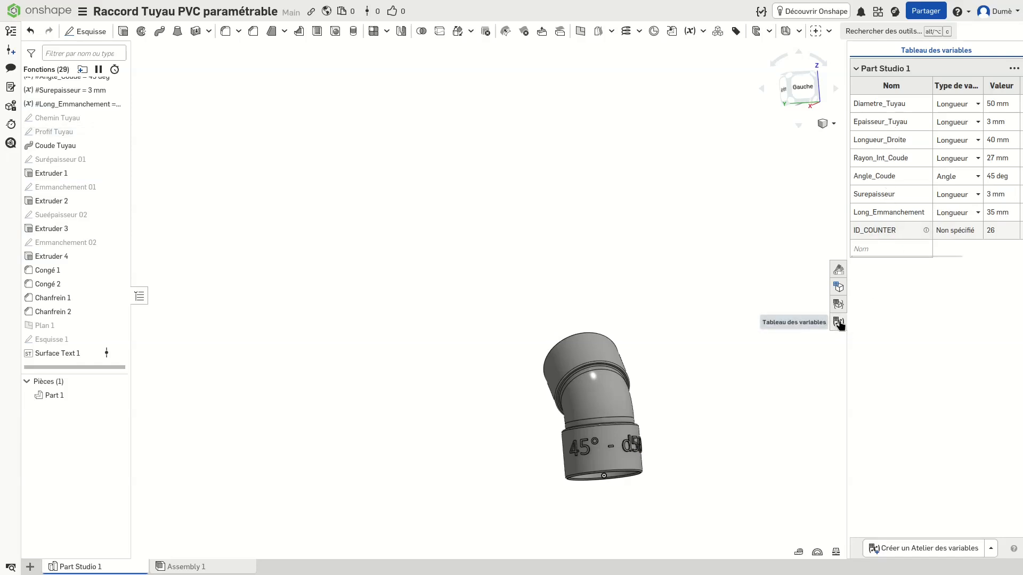
Display a section view through the elbow, examine its walls and socket interiors, and close the section view
left_click(833, 123)
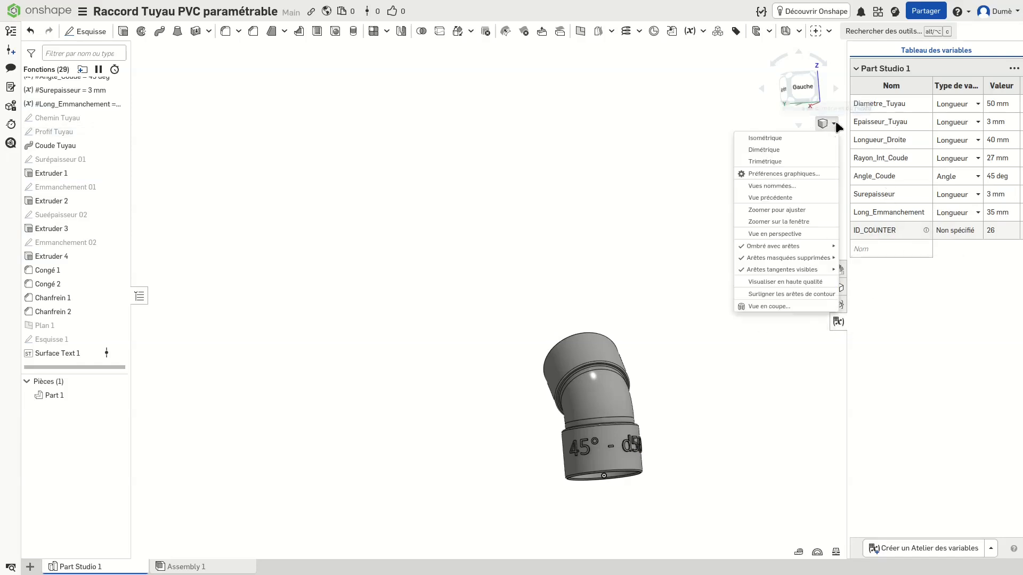
left_click(755, 308)
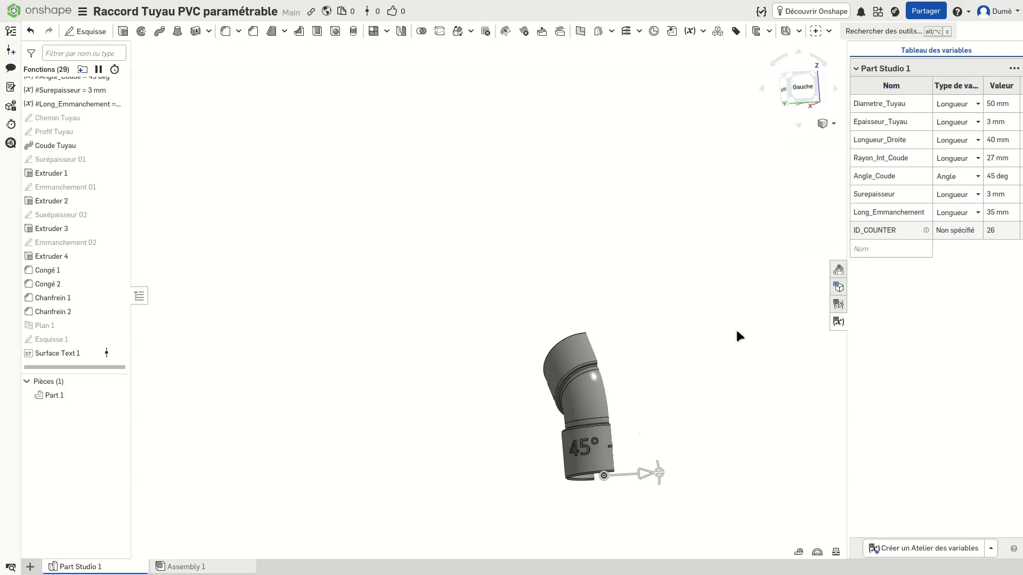
key("shift+1")
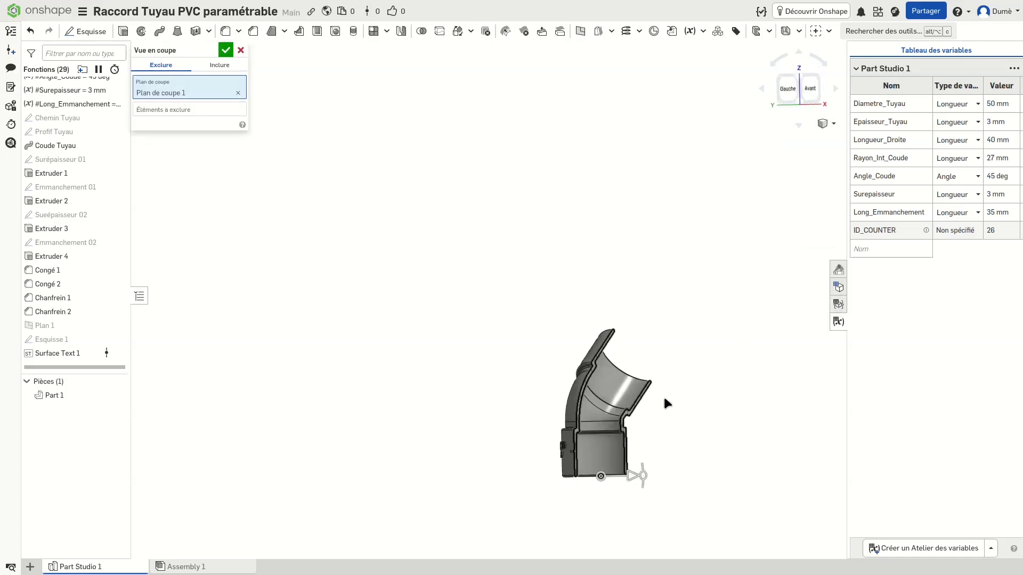
right_click_drag(634, 413, 655, 402)
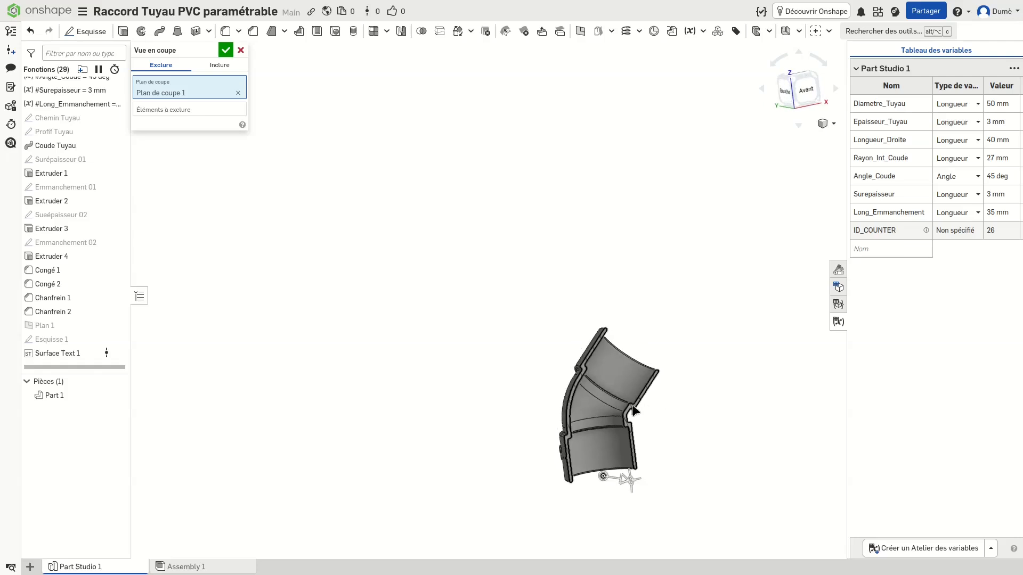
scroll(592, 407, "up", 4)
scroll(597, 405, "up", 2)
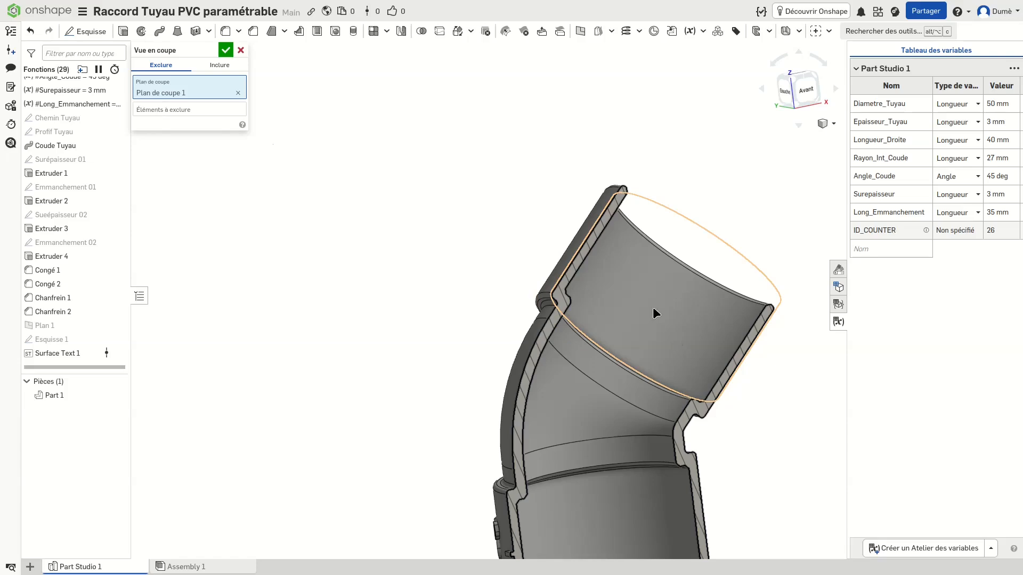
scroll(667, 302, "down", 3)
scroll(670, 320, "down", 2)
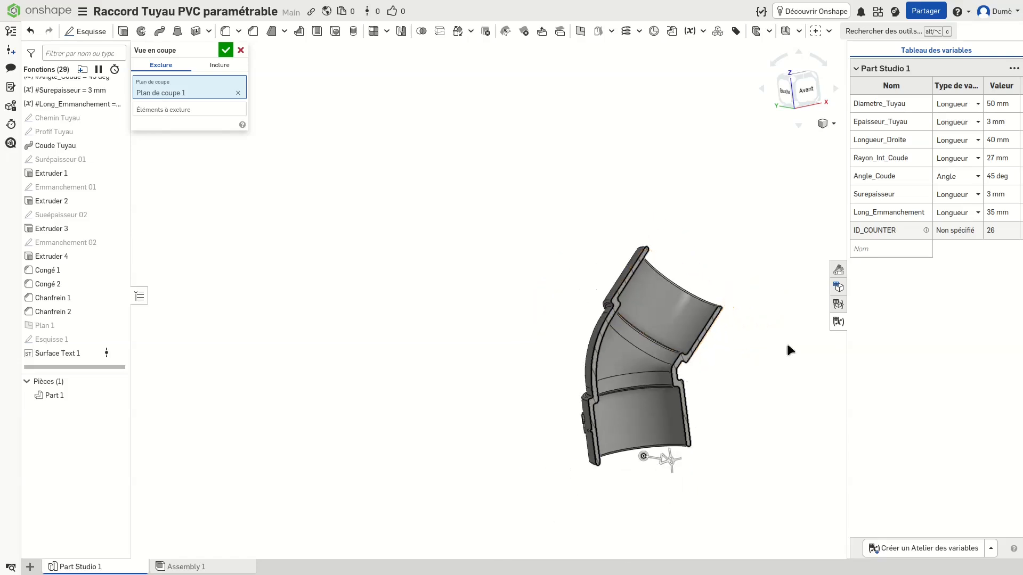
left_click(240, 50)
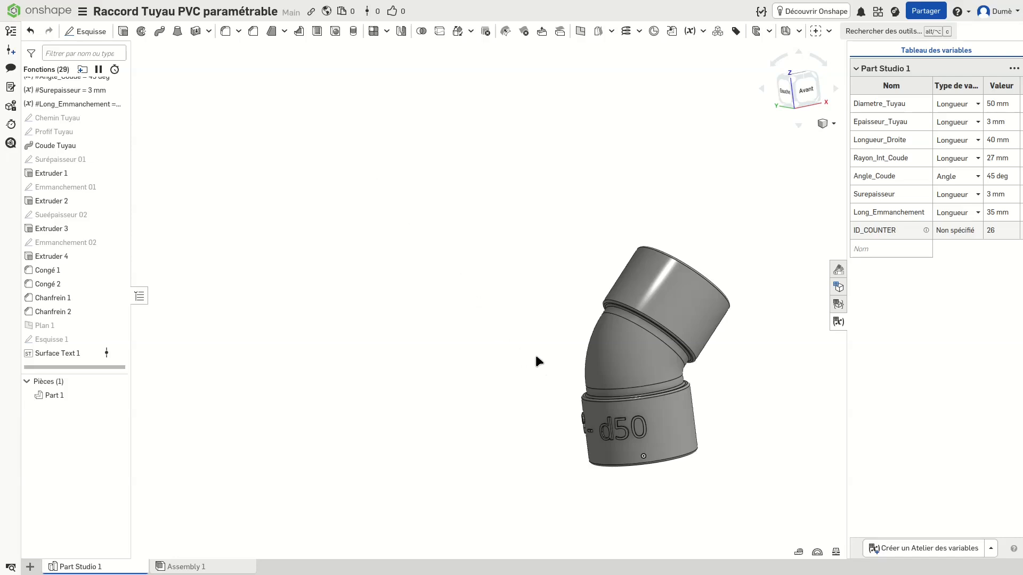
Examine the whole elbow from several angles and look through the feature list from the variables to Surface Text 1
right_click_drag(522, 276, 525, 320)
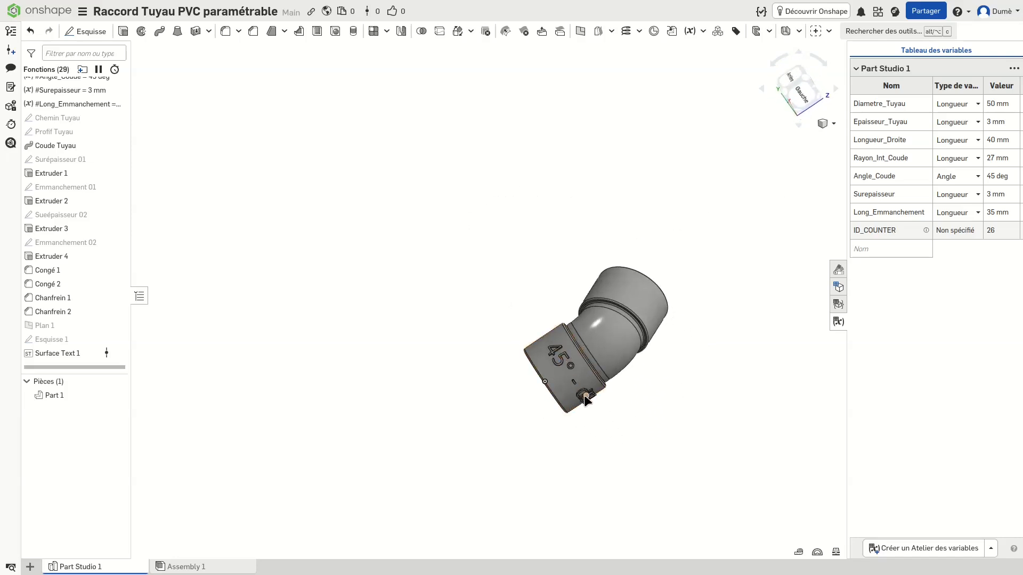
right_click_drag(603, 175, 405, 118)
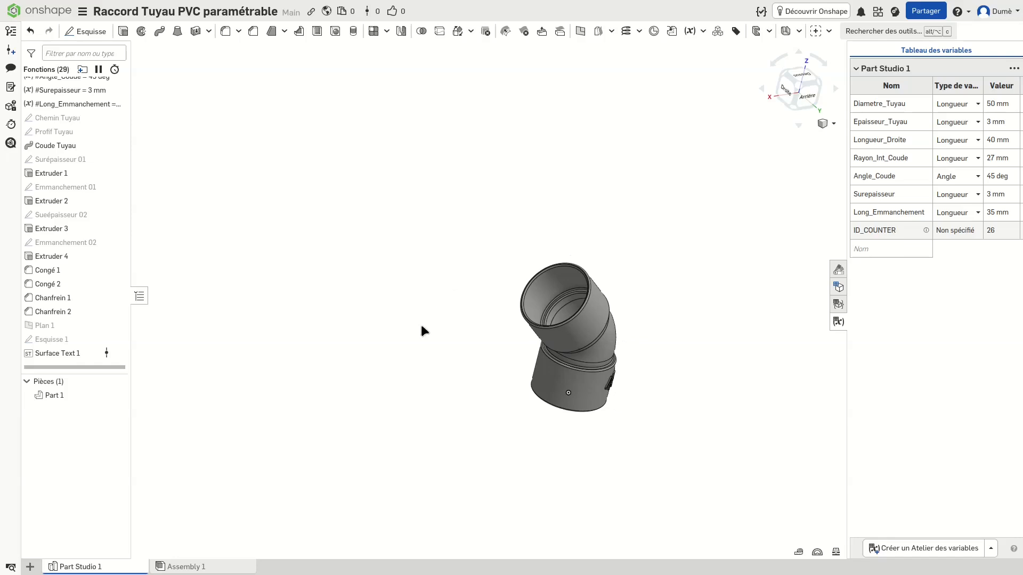
right_click_drag(483, 456, 450, 91)
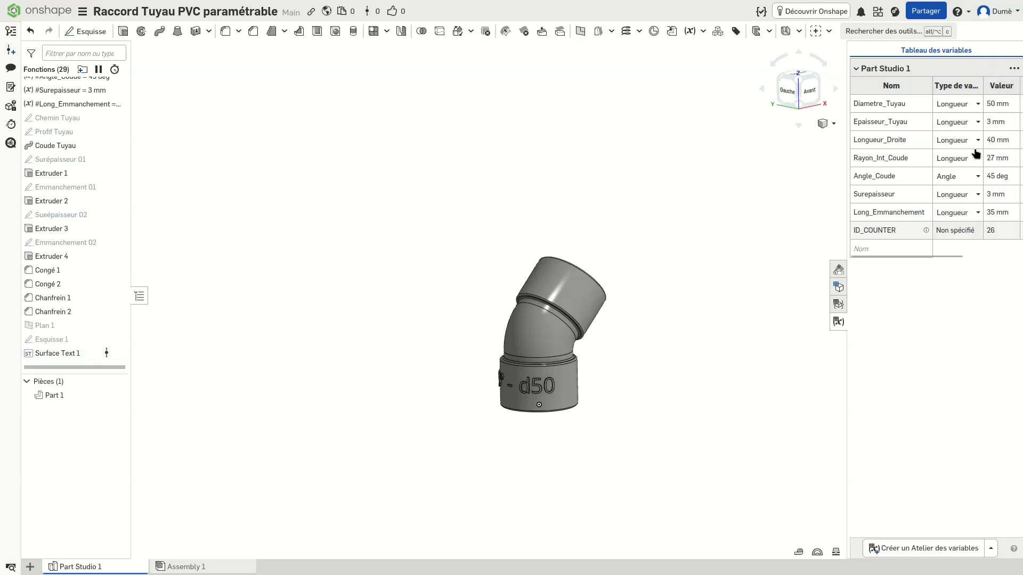
scroll(85, 274, "up", 3)
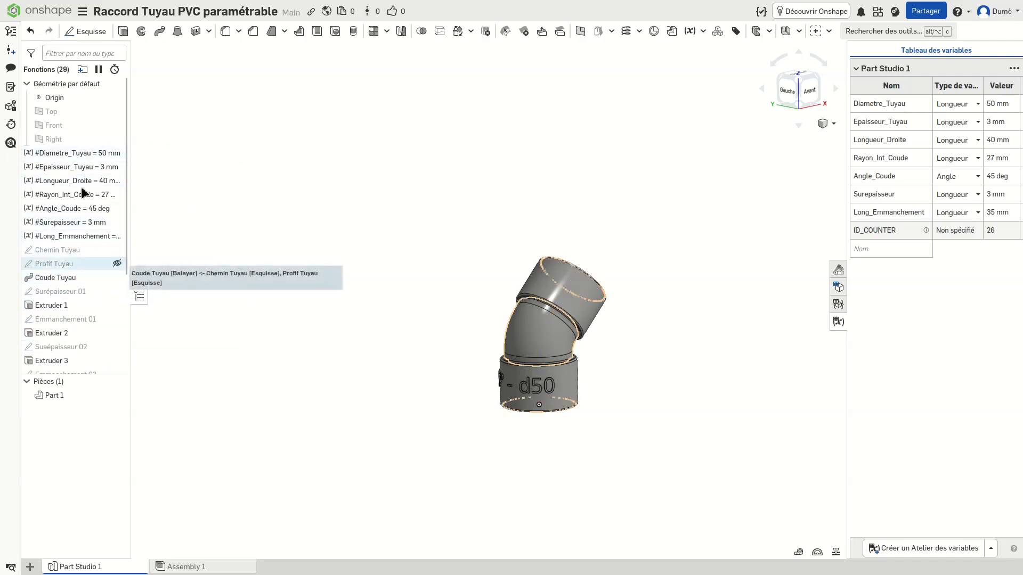
scroll(86, 273, "down", 5)
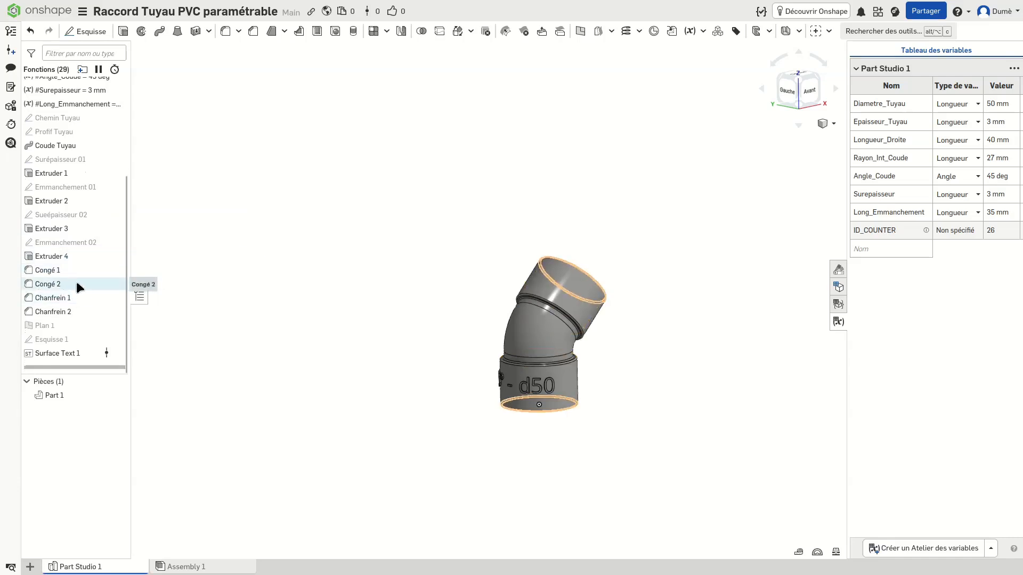
scroll(76, 257, "up", 5)
scroll(78, 262, "down", 5)
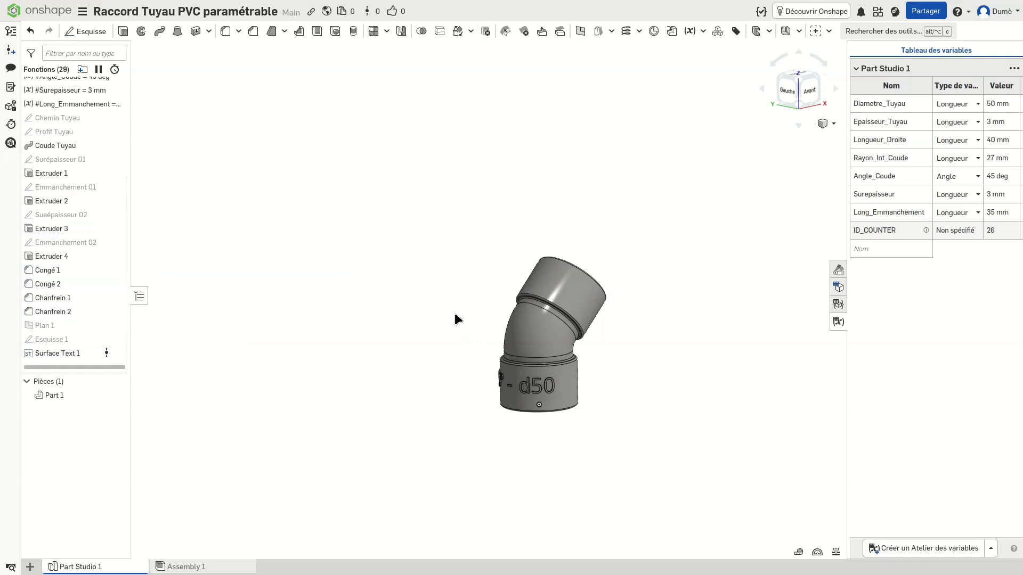
Inspect both sockets and the raised marking from all around, finishing on the front view of the elbow
right_click_drag(456, 266, 590, 456)
right_click_drag(682, 318, 330, 326)
right_click_drag(601, 218, 499, 128)
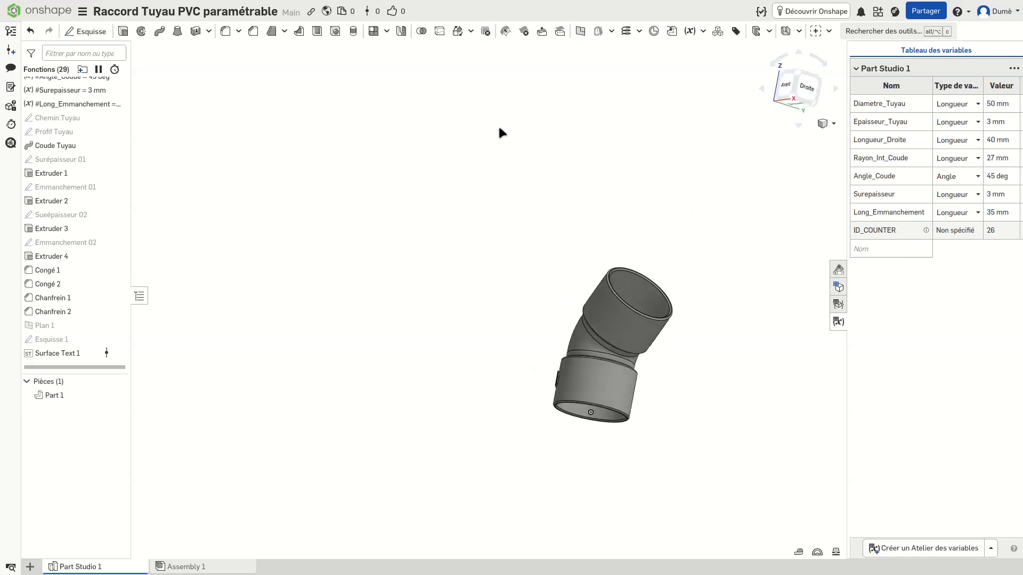
right_click_drag(451, 424, 479, 449)
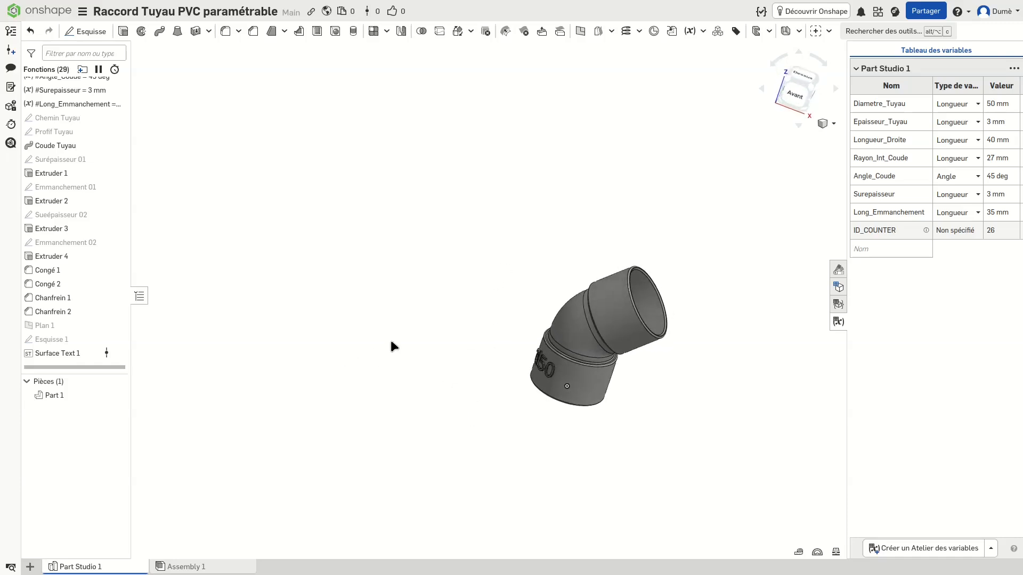
right_click_drag(576, 240, 603, 157)
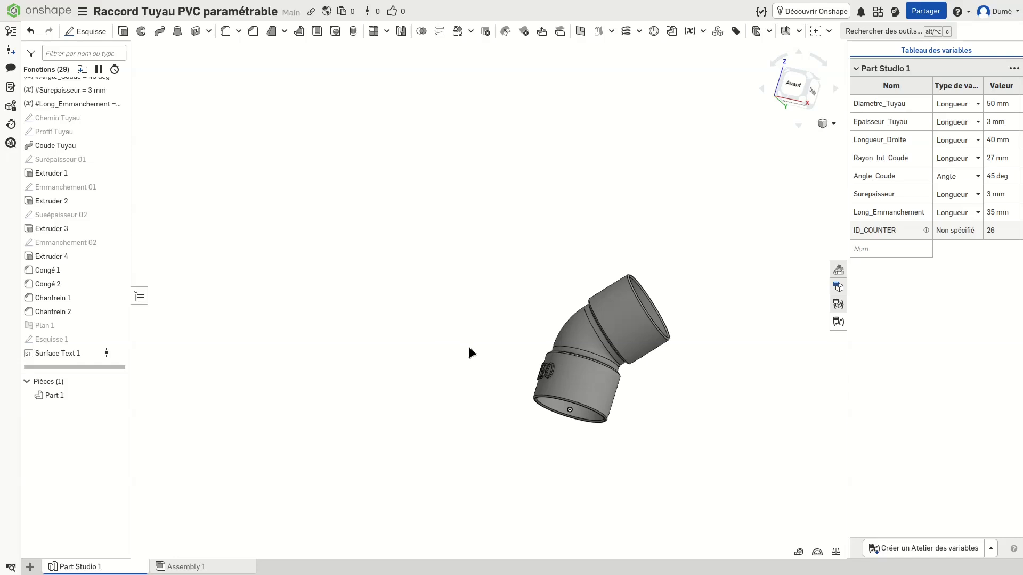
right_click_drag(579, 296, 645, 209)
left_click(799, 86)
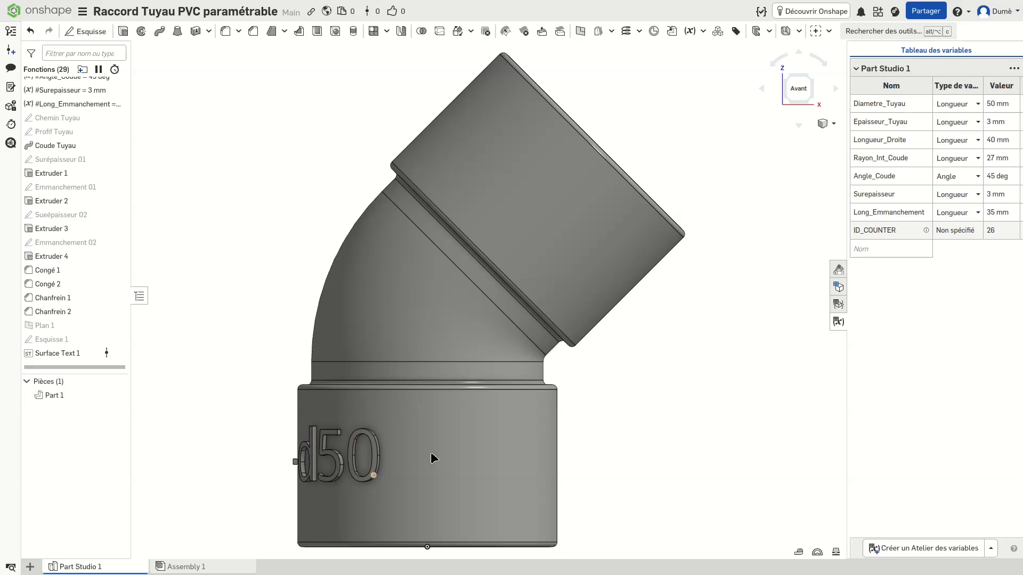
scroll(752, 288, "down", 3)
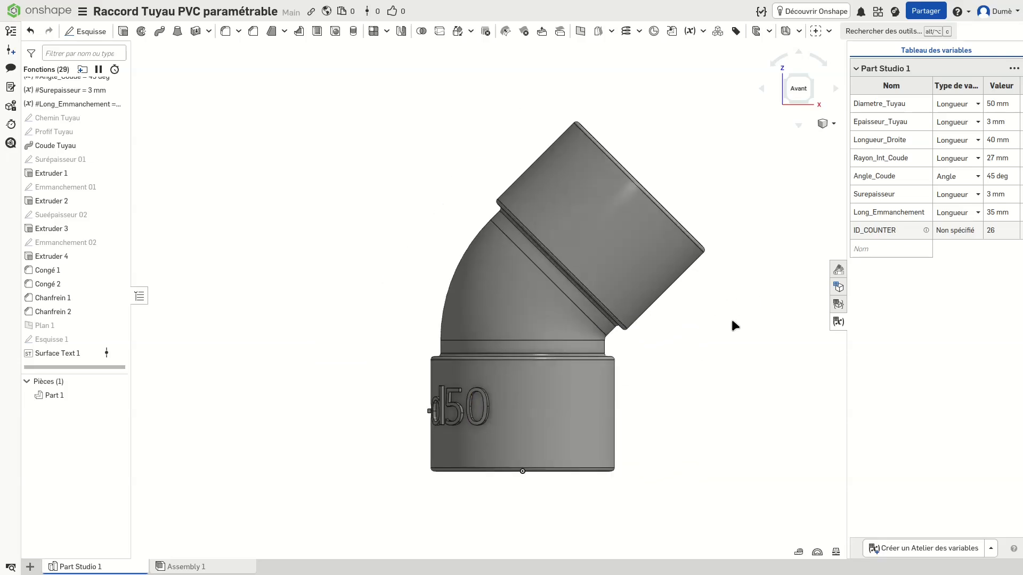
Set the Angle_Coude variable to 90 deg with the marking facing the viewer
left_click(832, 88)
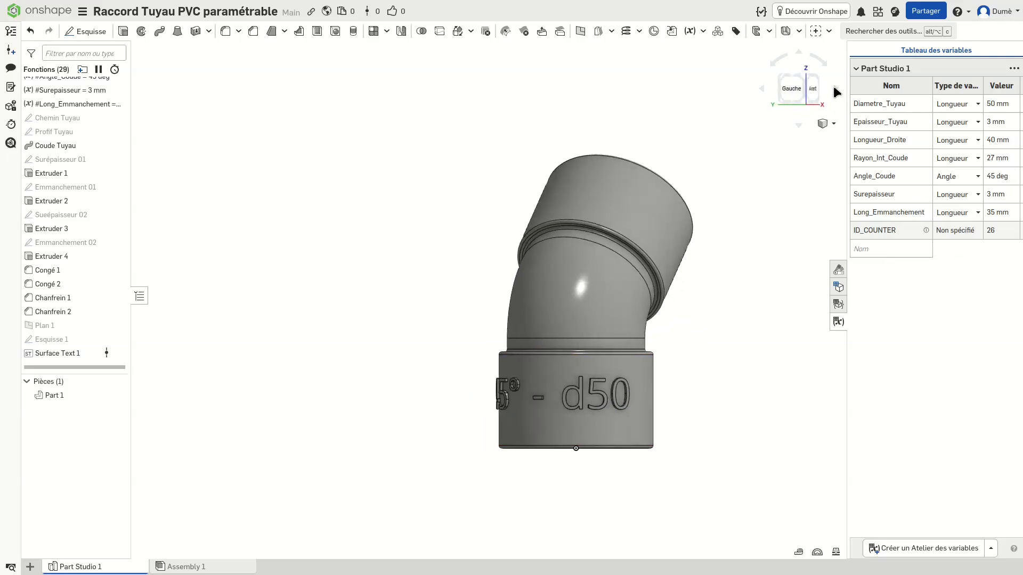
left_click(833, 87)
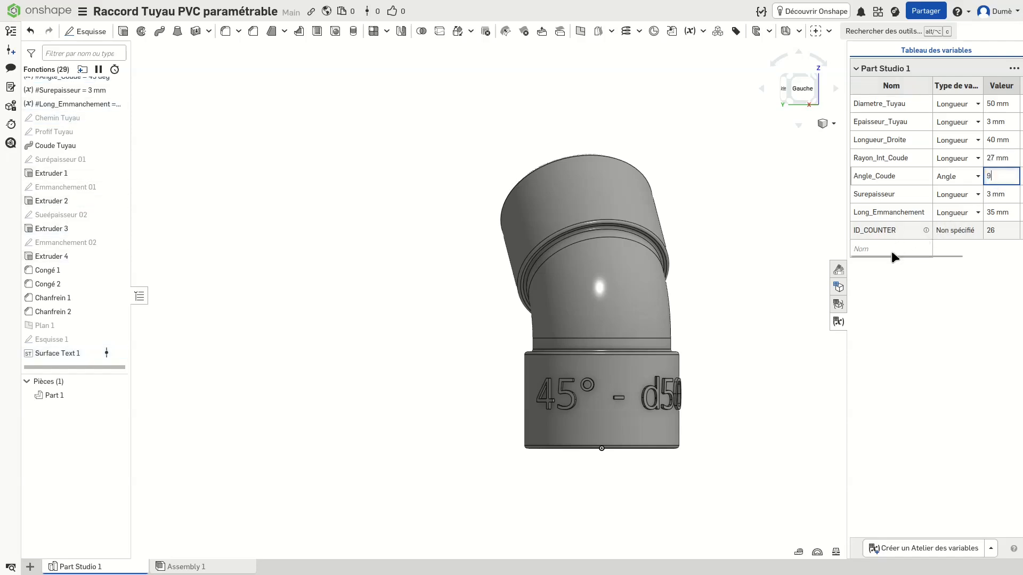
key("Return")
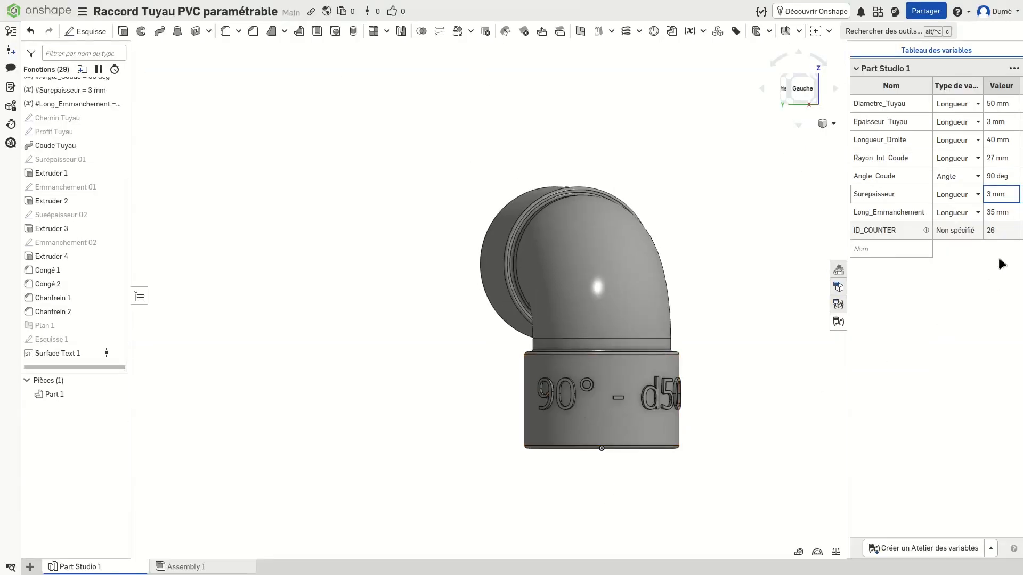
Set the Angle_Coude variable back to 45 deg and change Diametre_Tuyau to 40 mm
double_click(992, 177)
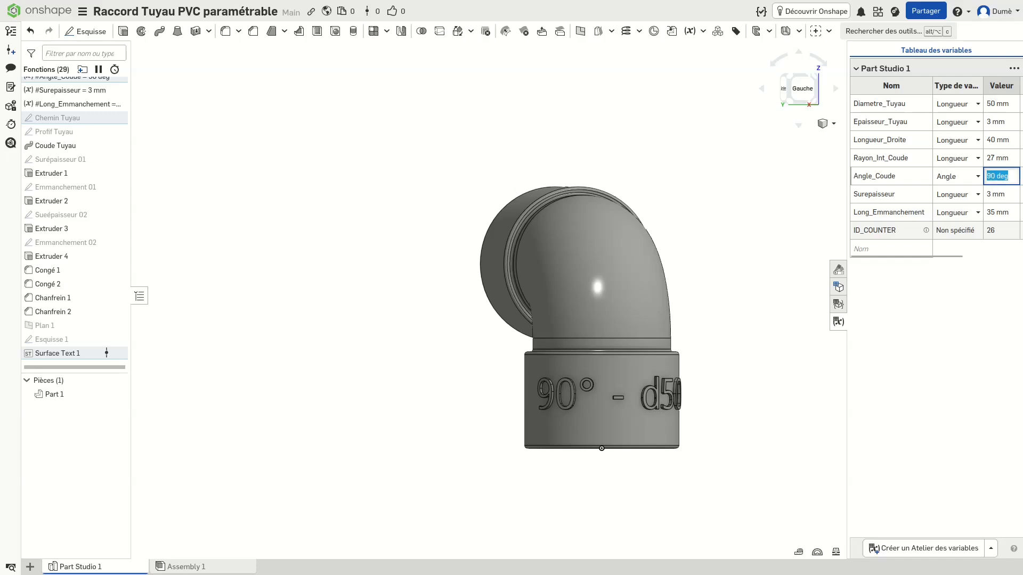
key("Return")
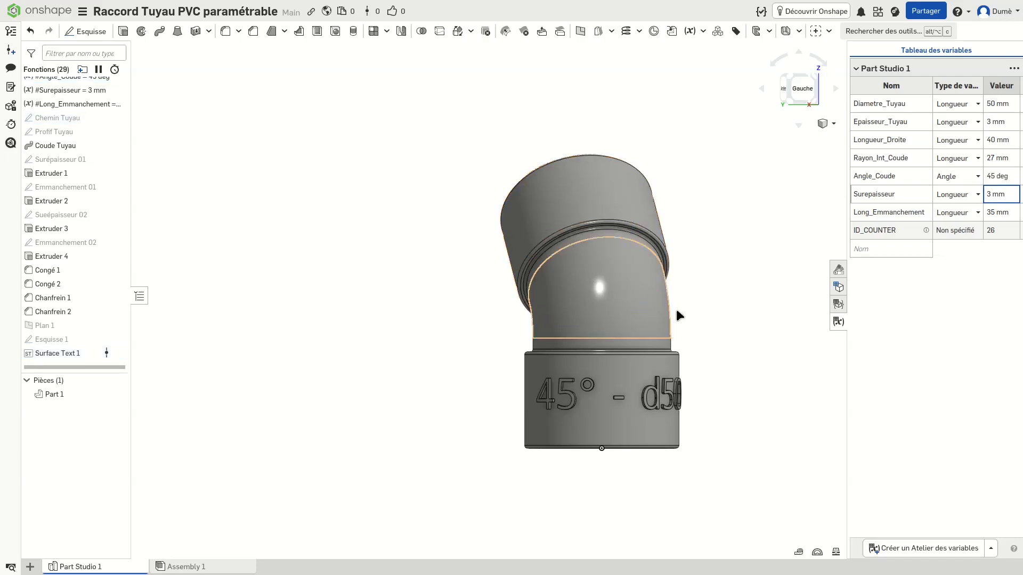
scroll(745, 316, "down", 2)
right_click_drag(748, 336, 721, 334)
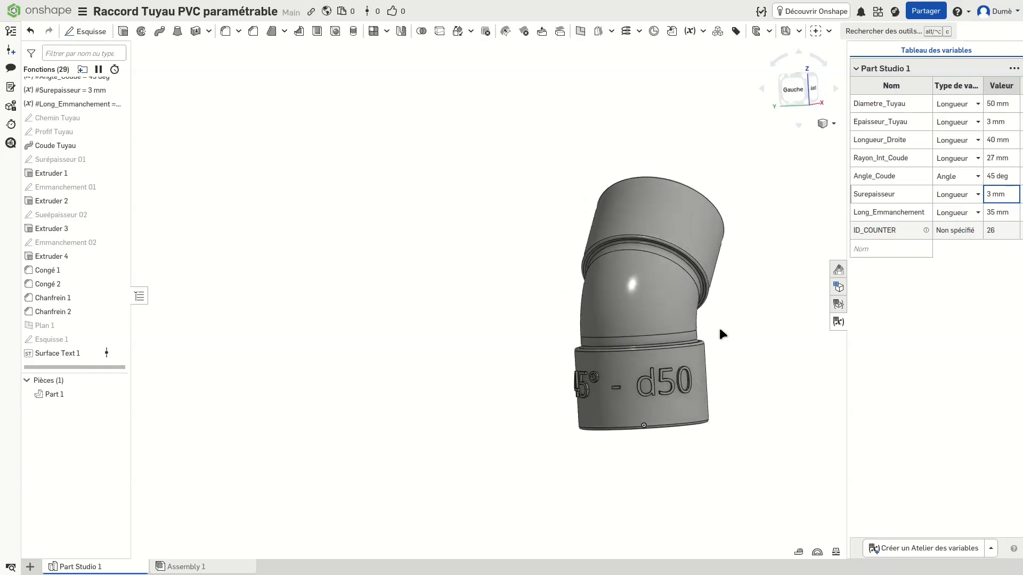
double_click(998, 103)
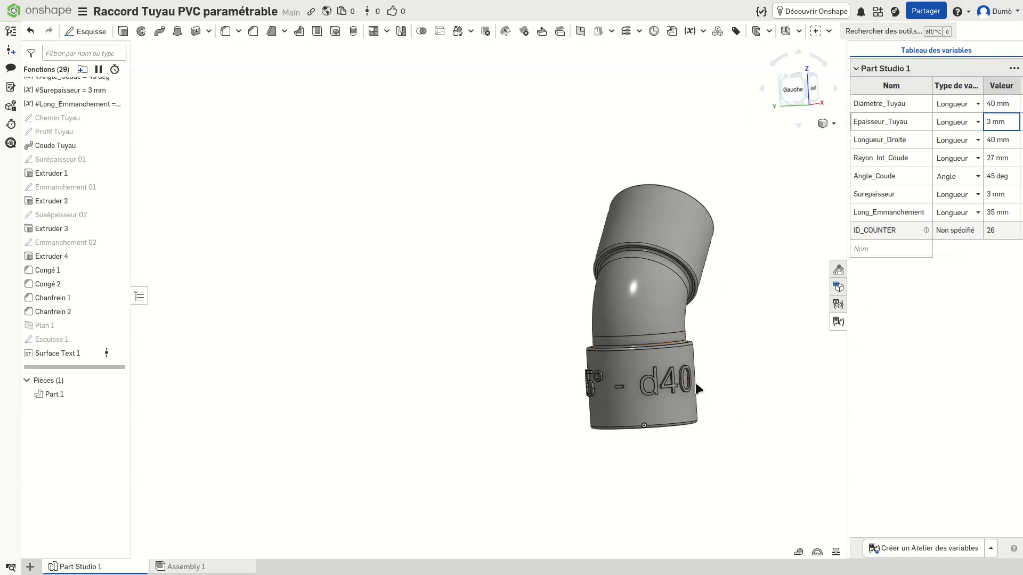
Set the Diametre_Tuyau variable to 80 mm and the inner bend radius Rayon_Int_Coude to 40 mm
double_click(990, 104)
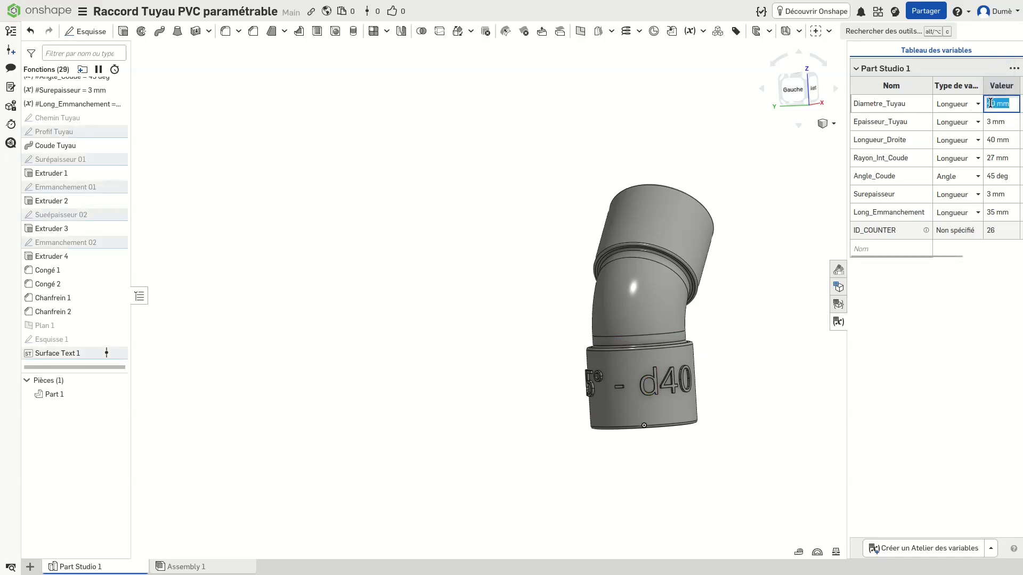
type("80")
key("Return")
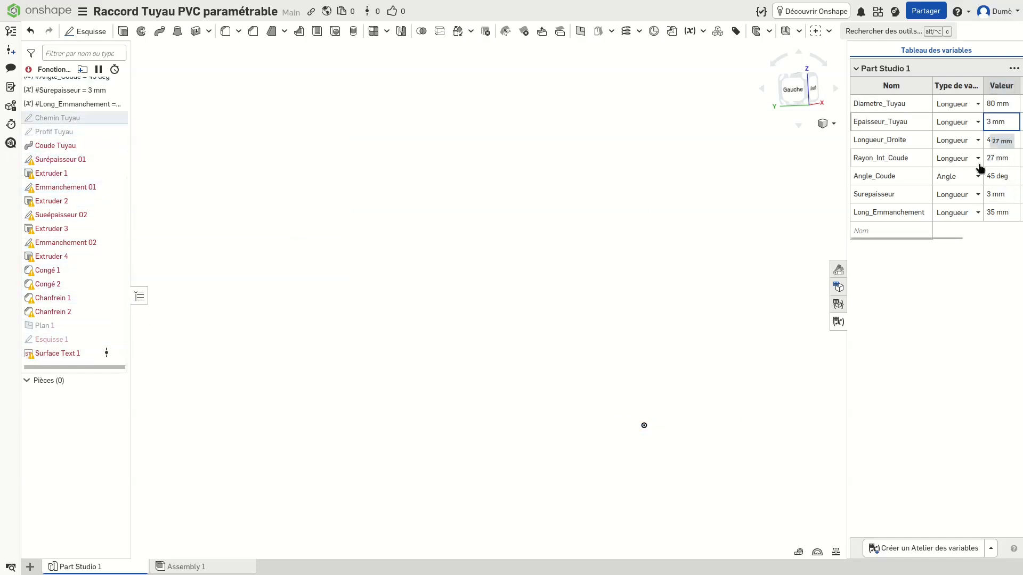
left_click(991, 156)
left_click(992, 156)
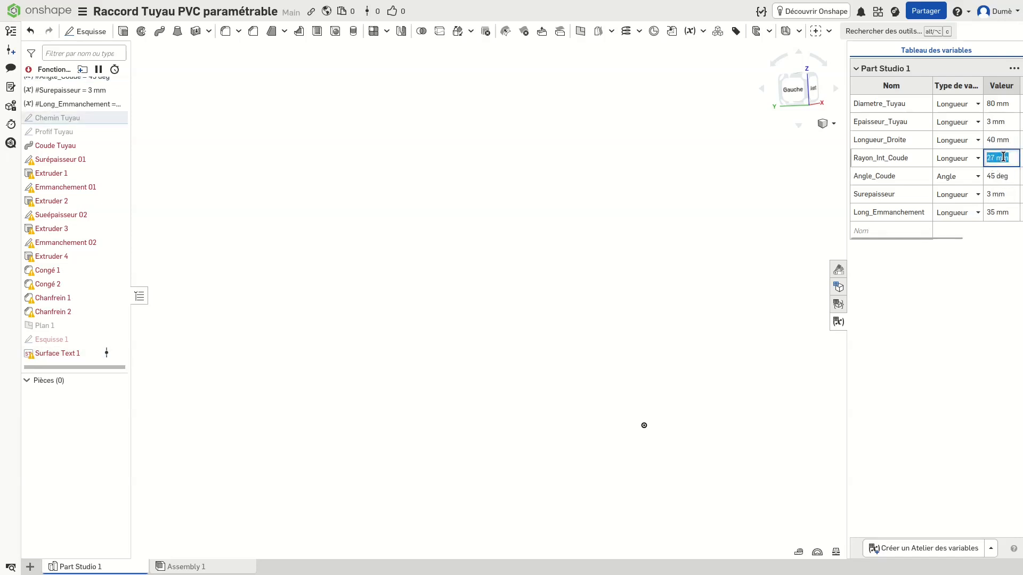
type("40")
key("Return")
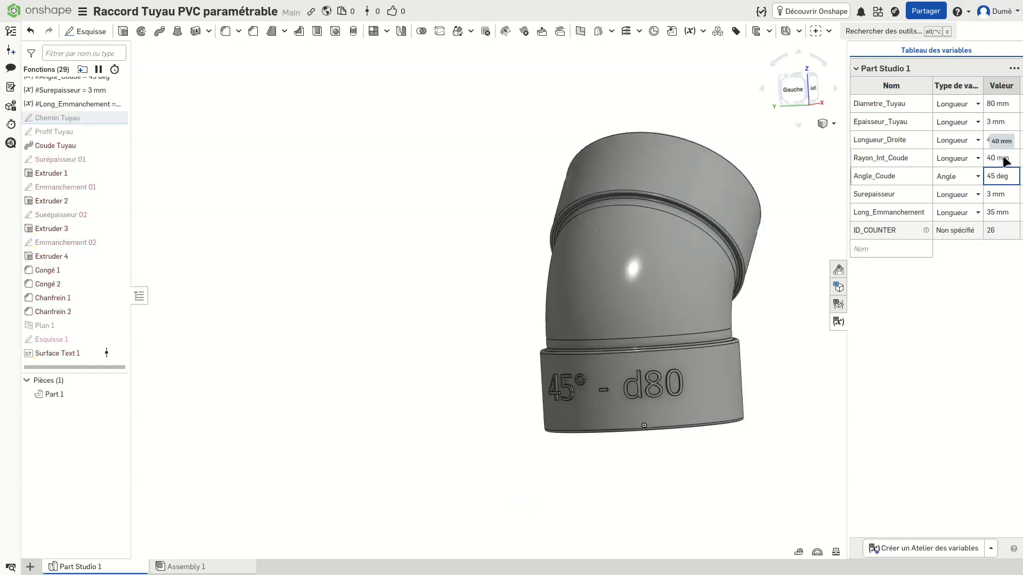
Check the enlarged elbow, then restore Diametre_Tuyau to 50 mm and Rayon_Int_Coude to 27 mm
right_click_drag(808, 270, 734, 317)
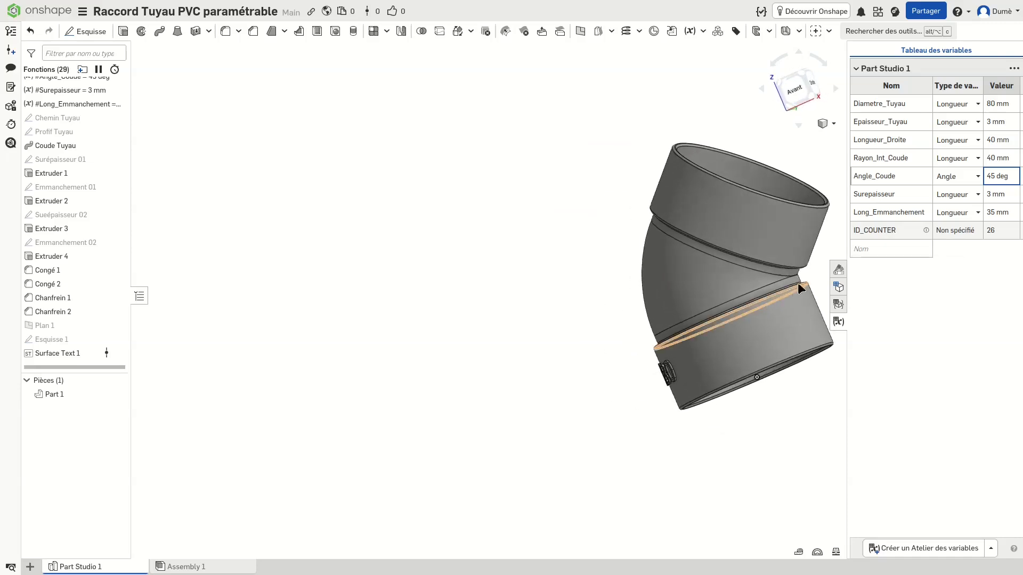
right_click_drag(571, 156, 618, 63)
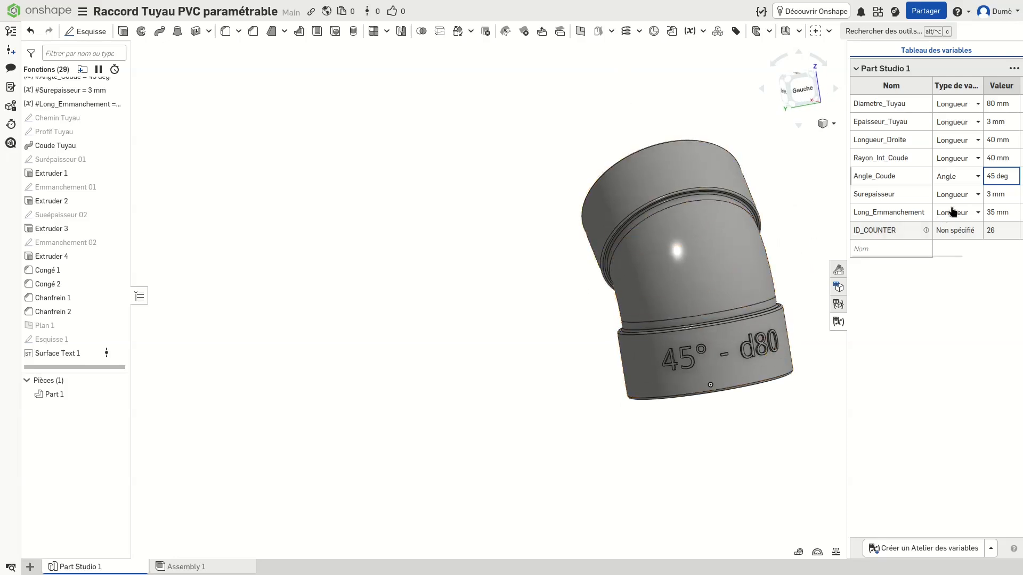
left_click(992, 104)
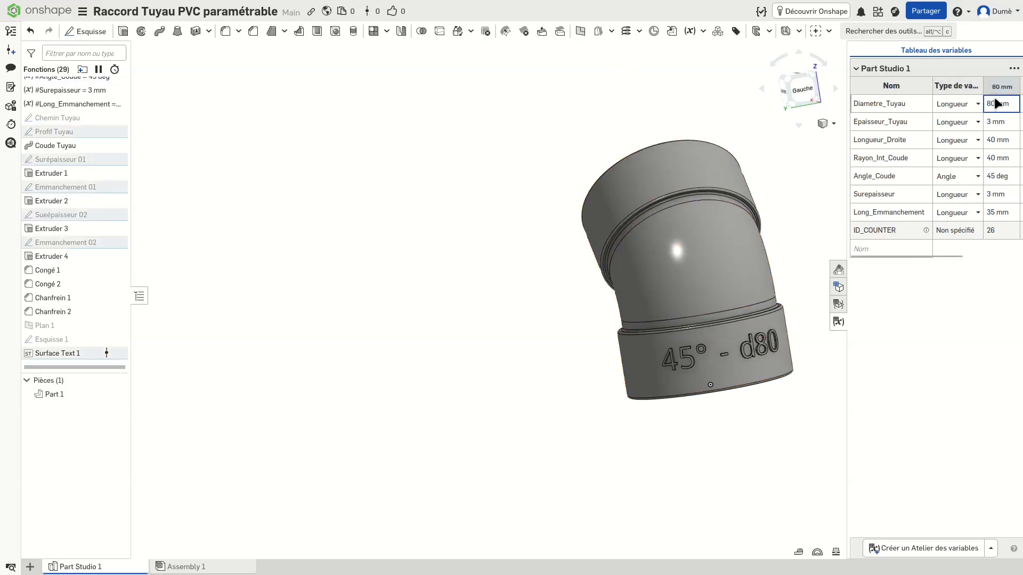
left_click(992, 104)
type("50")
key("Return")
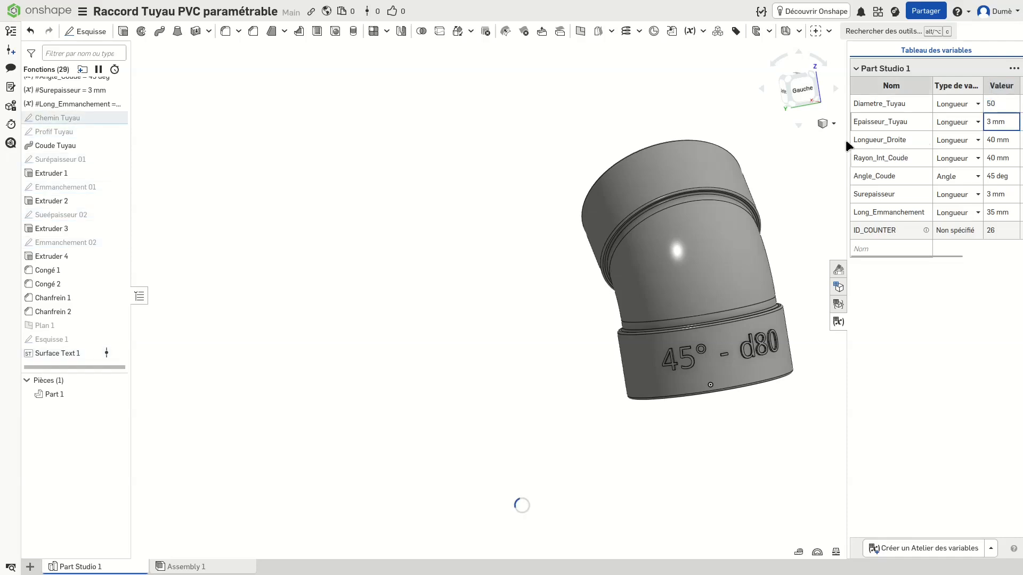
right_click_drag(776, 261, 787, 285)
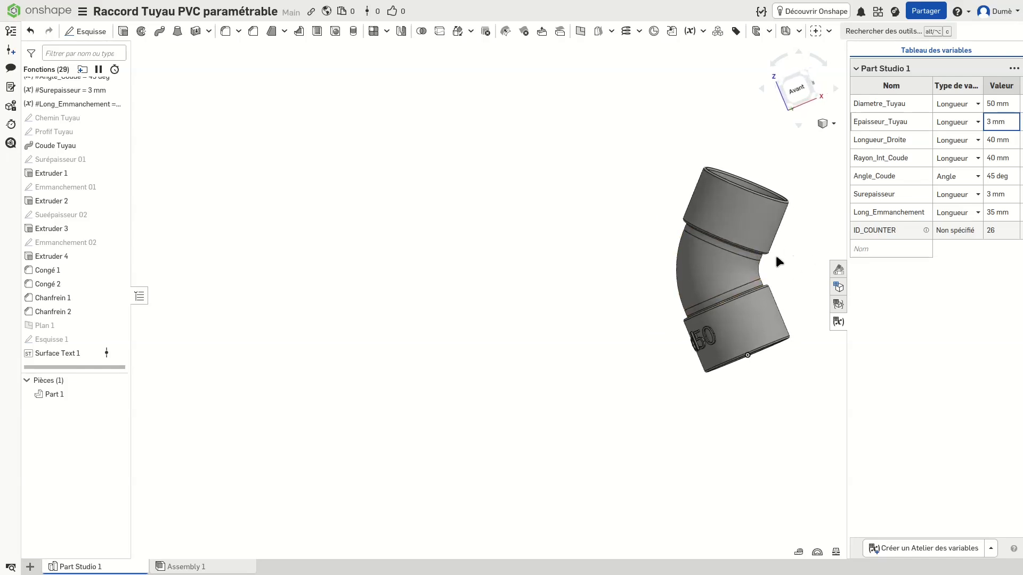
left_click(990, 158)
type("27")
key("Return")
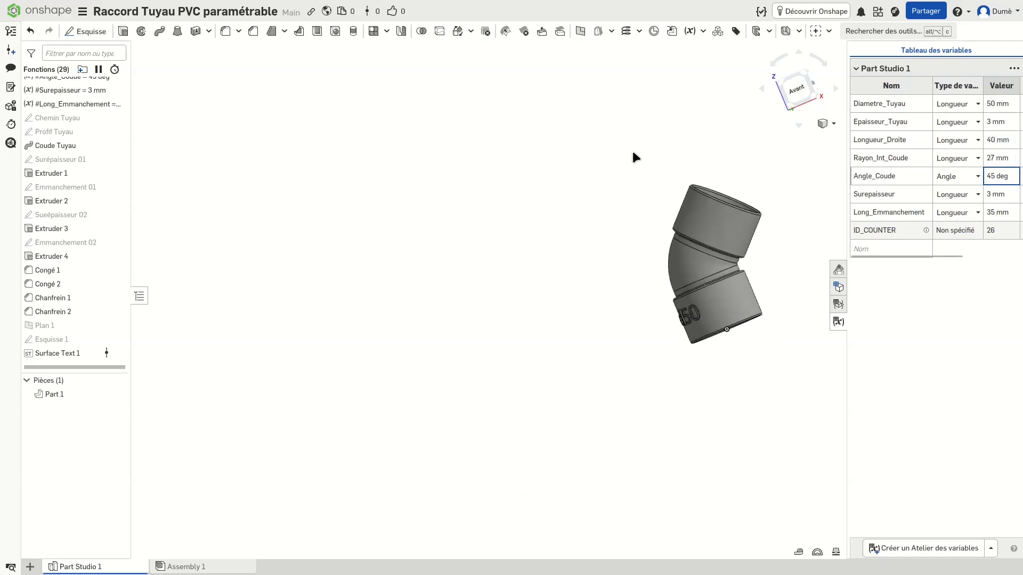
Examine the elbow's bend, sockets and raised diameter marking from several angles, finishing with the whole part in the front view
right_click_drag(633, 151, 695, 127)
right_click_drag(746, 337, 675, 371)
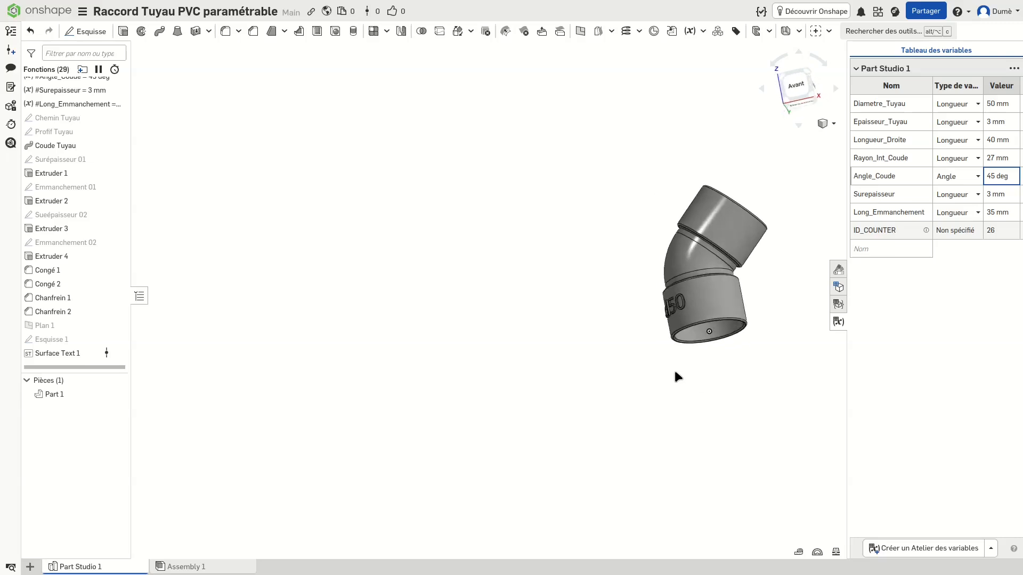
scroll(760, 285, "up", 3)
right_click_drag(783, 272, 741, 263)
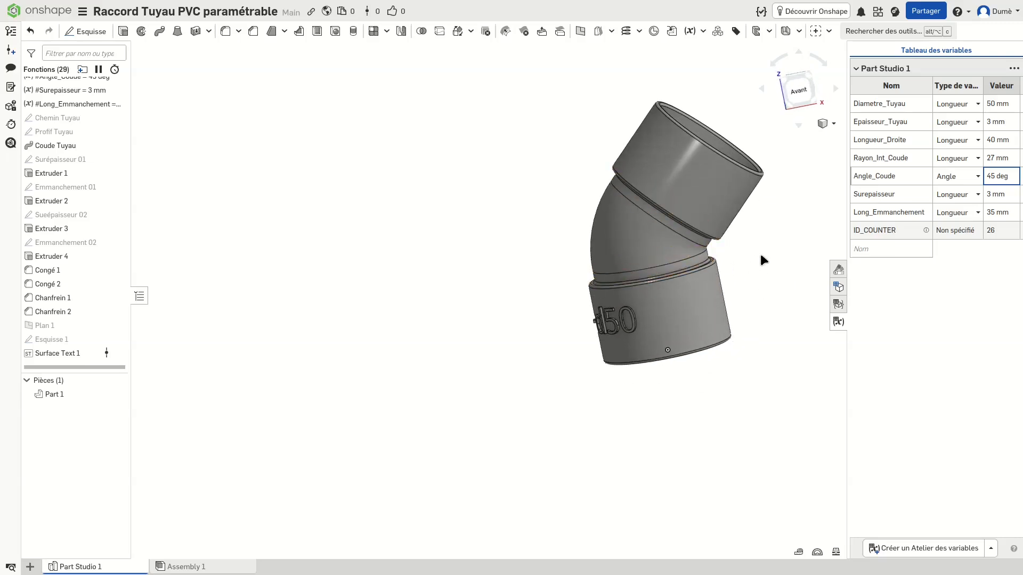
scroll(755, 235, "down", 2)
right_click_drag(804, 189, 827, 163)
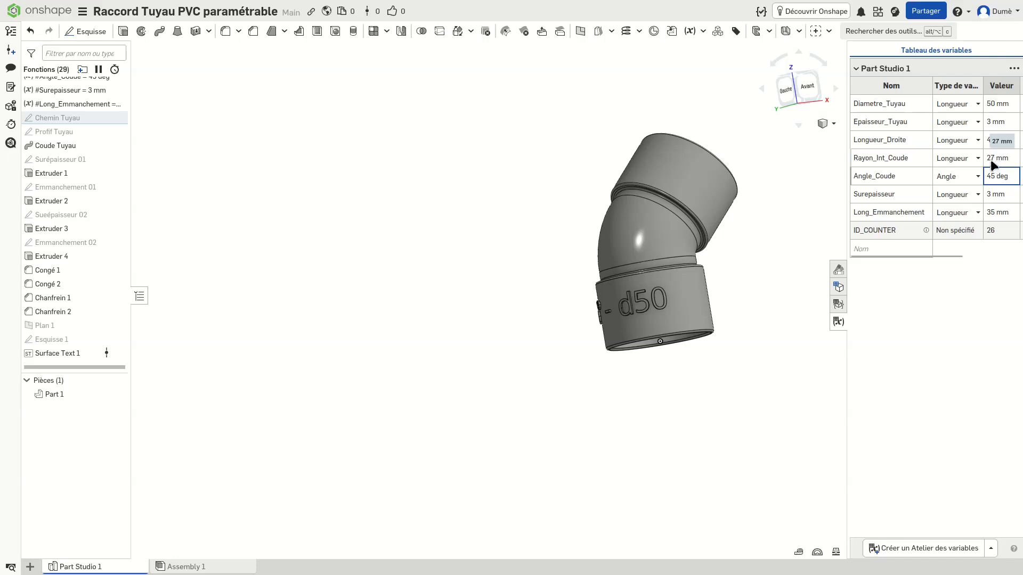
left_click(808, 85)
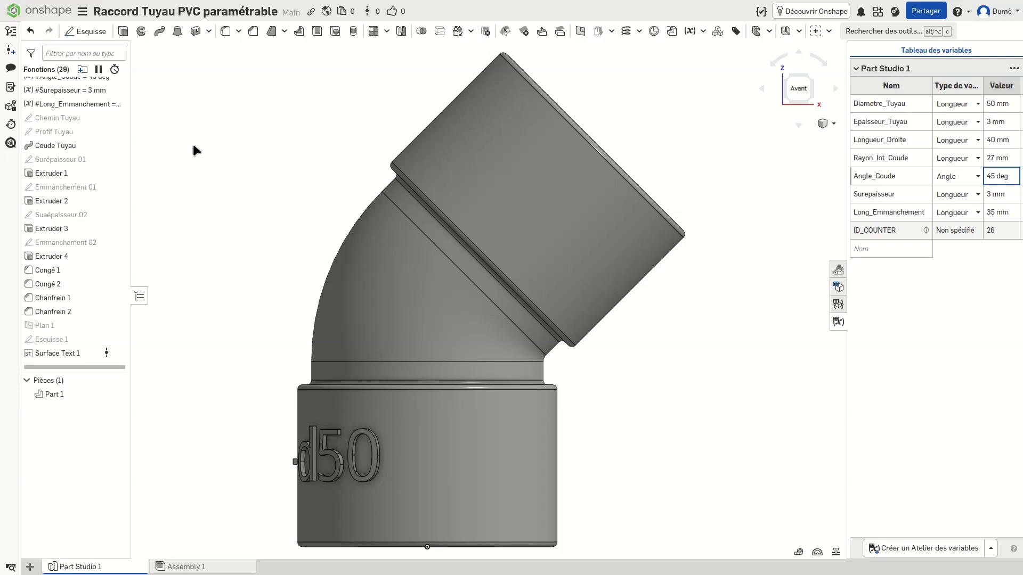
scroll(234, 161, "down", 2)
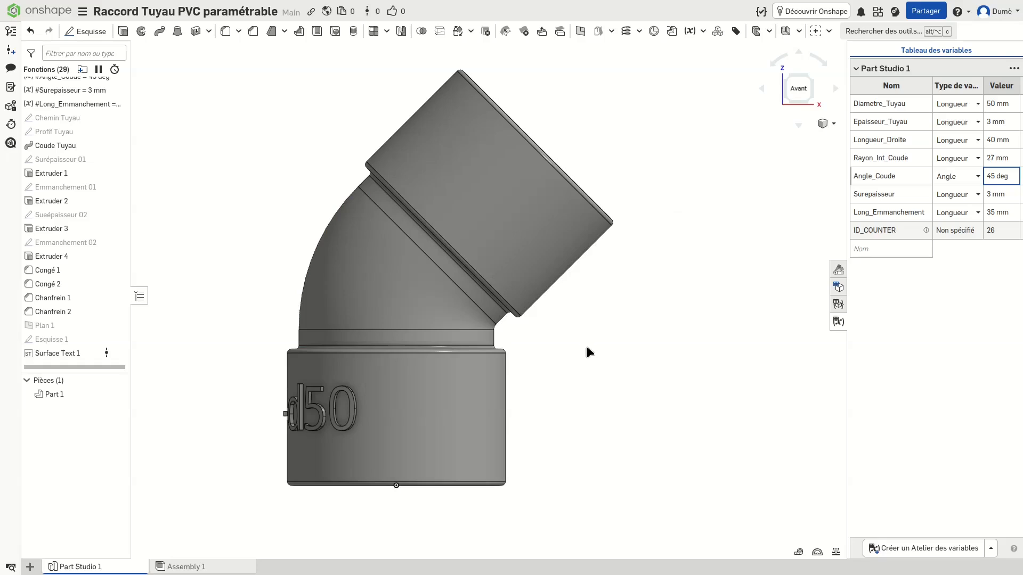
scroll(273, 197, "down", 1)
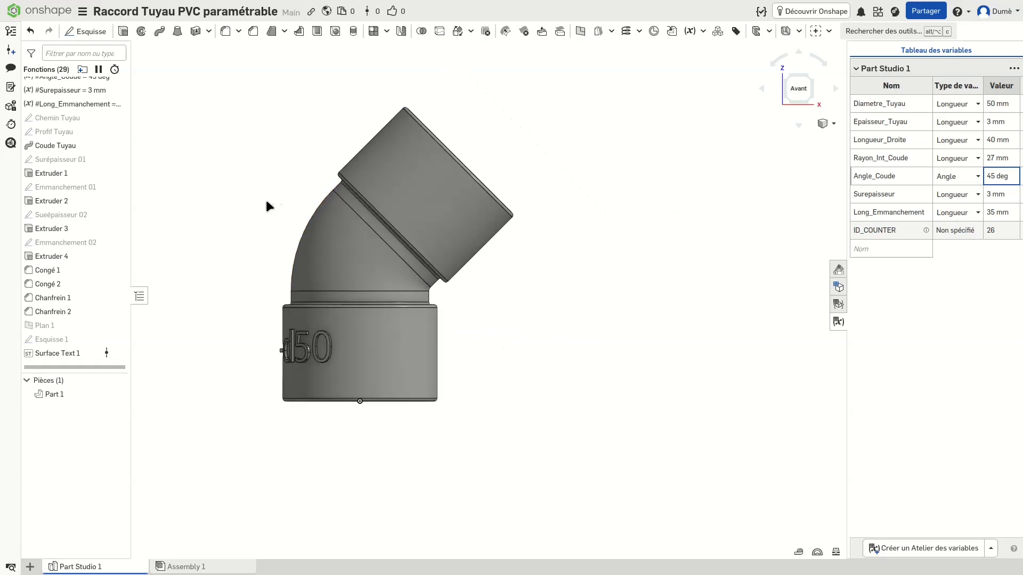